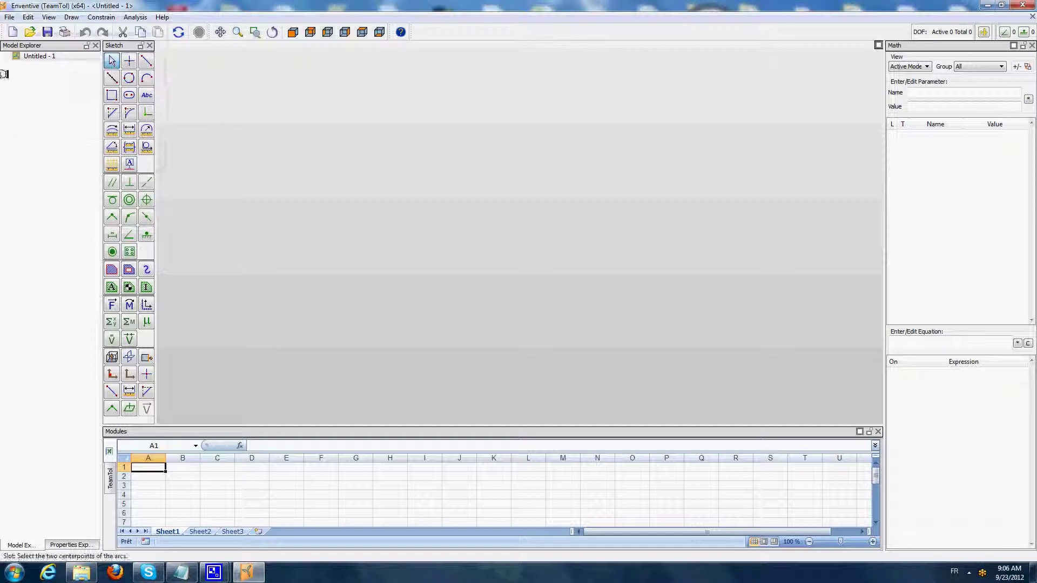
Load the Contact model from the Polycurve folder on drive J: as an instance in the untitled model.
{"action": "right_click", "coordinate": [45, 56]}
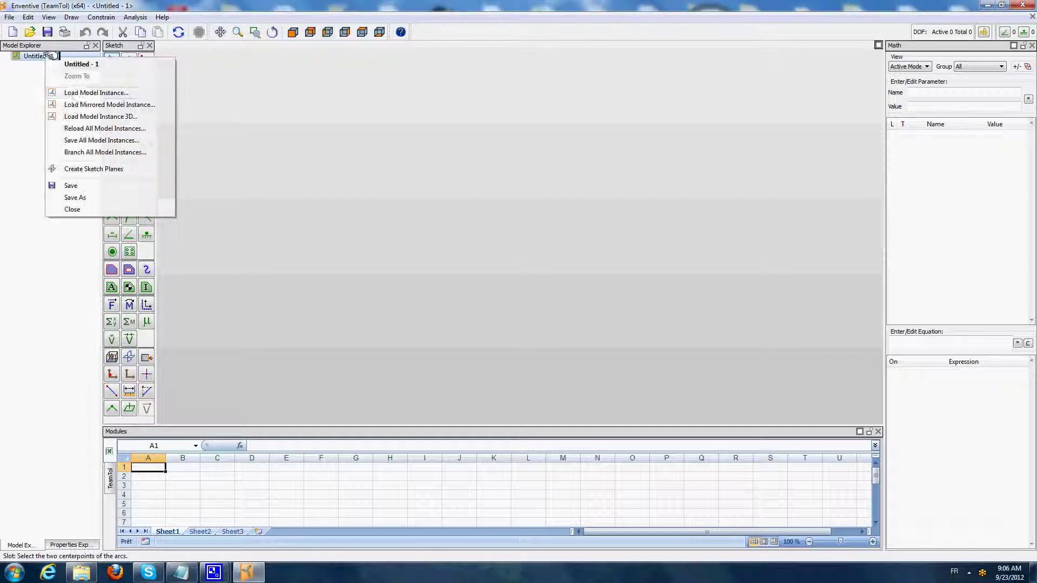
{"action": "left_click", "coordinate": [81, 93]}
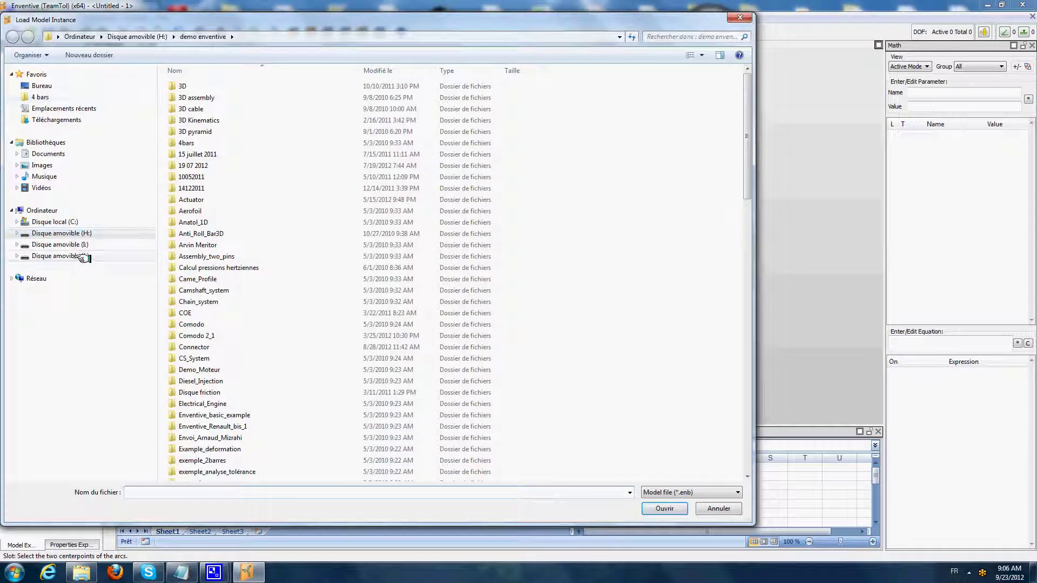
{"action": "left_click", "coordinate": [81, 256]}
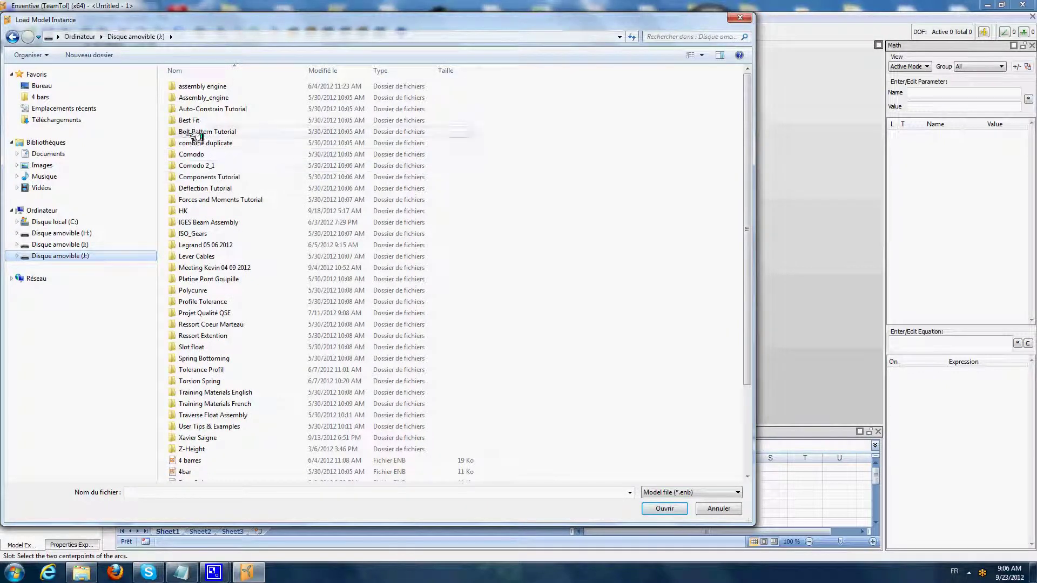
{"action": "double_click", "coordinate": [187, 291]}
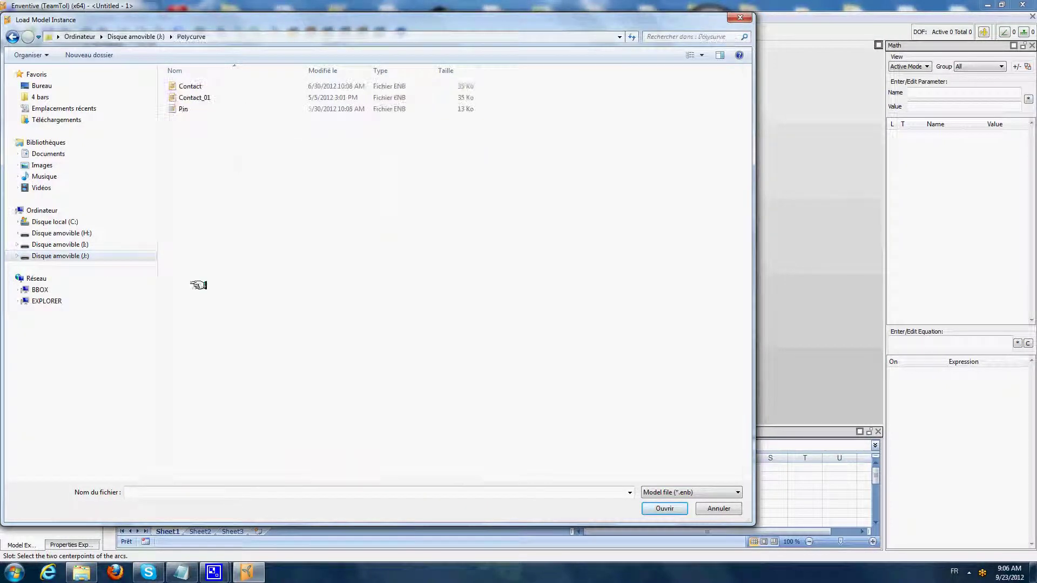
{"action": "left_click", "coordinate": [188, 98]}
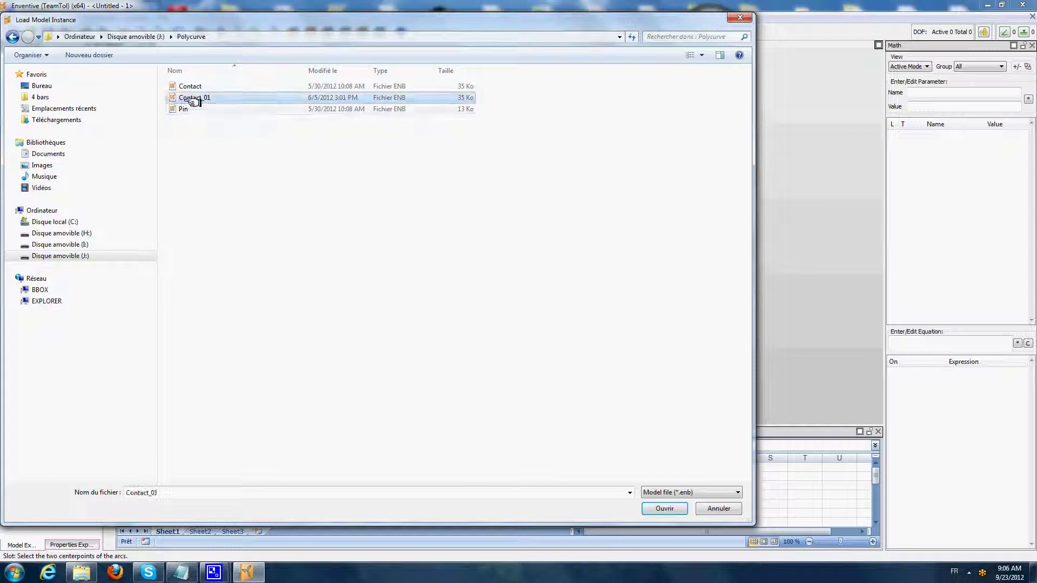
{"action": "left_click", "coordinate": [201, 86]}
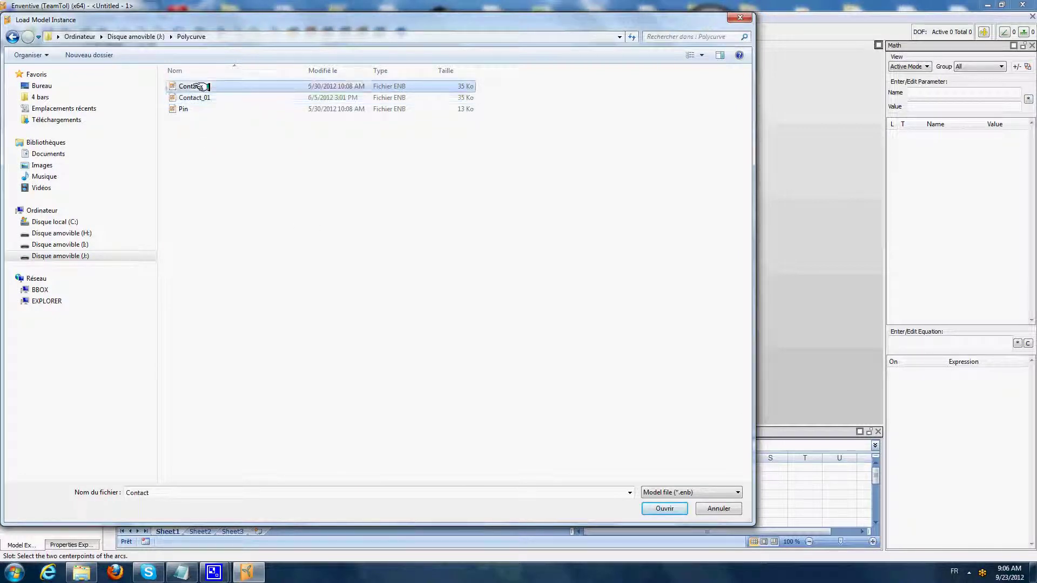
{"action": "left_click", "coordinate": [647, 511]}
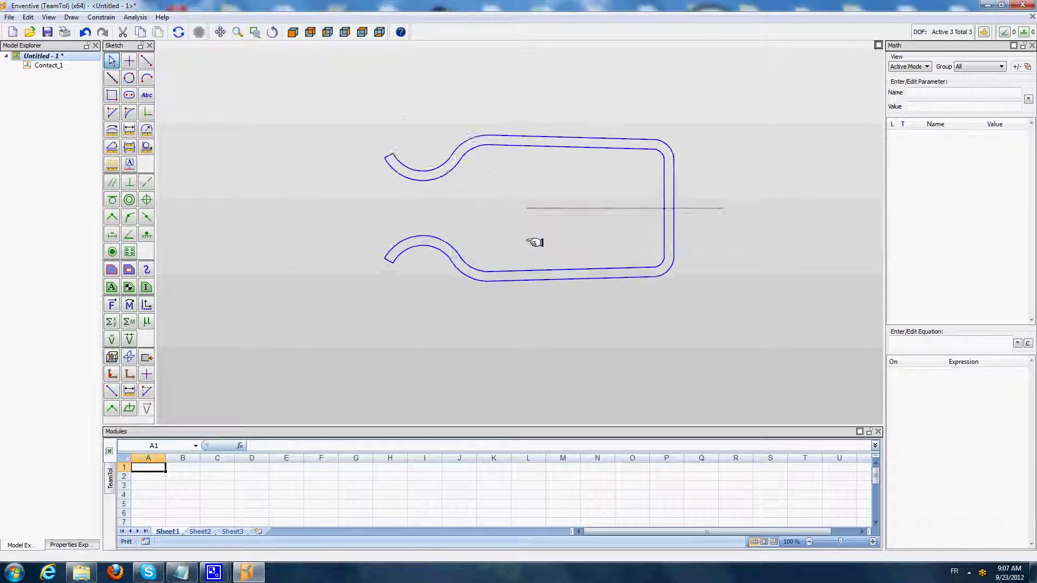
Ground the contact instance by applying a fixed constraint to its horizontal centerline.
{"action": "left_click", "coordinate": [145, 234]}
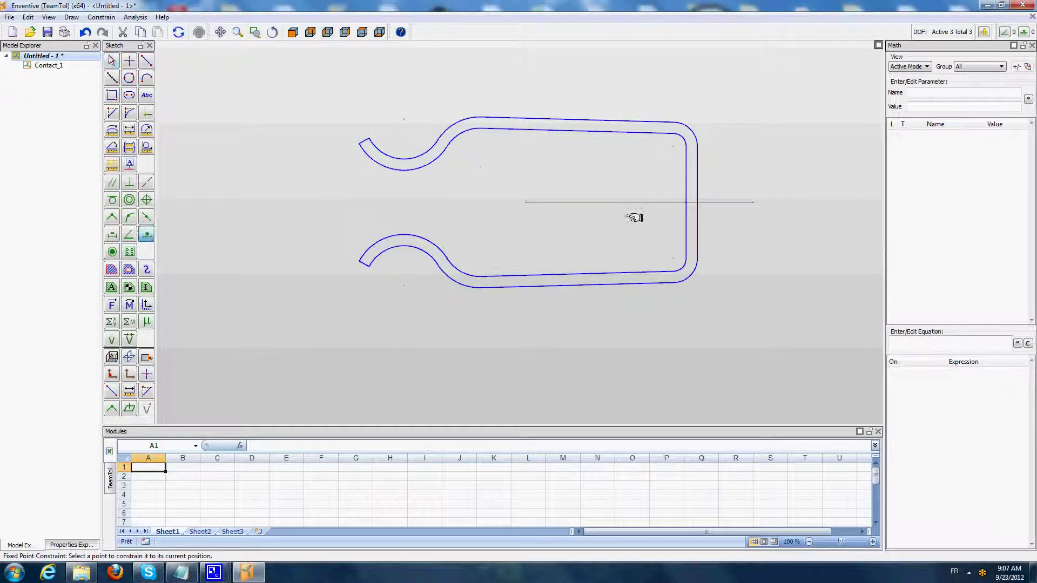
{"action": "left_click", "coordinate": [642, 203]}
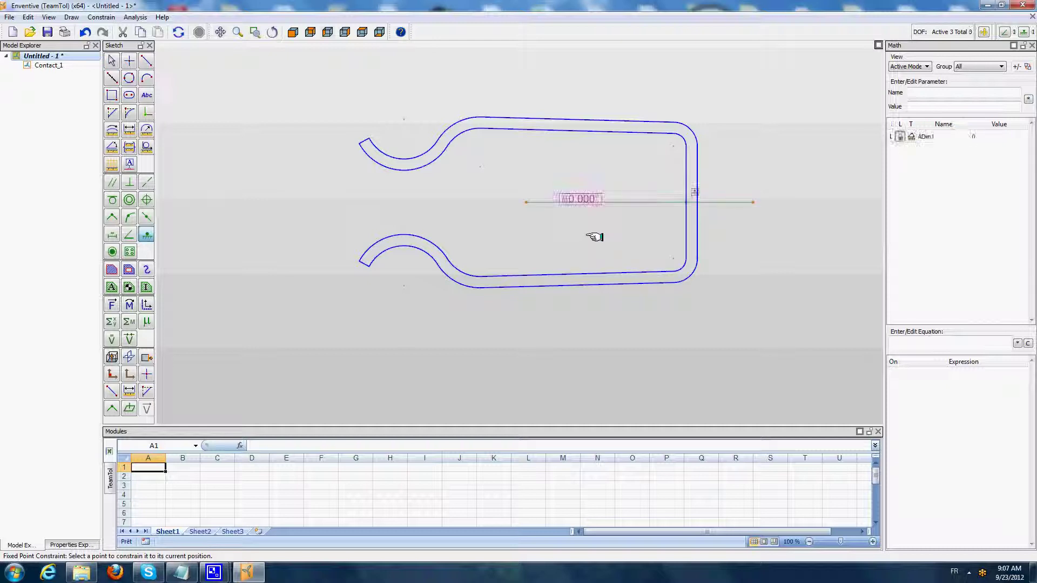
{"action": "left_click", "coordinate": [113, 60]}
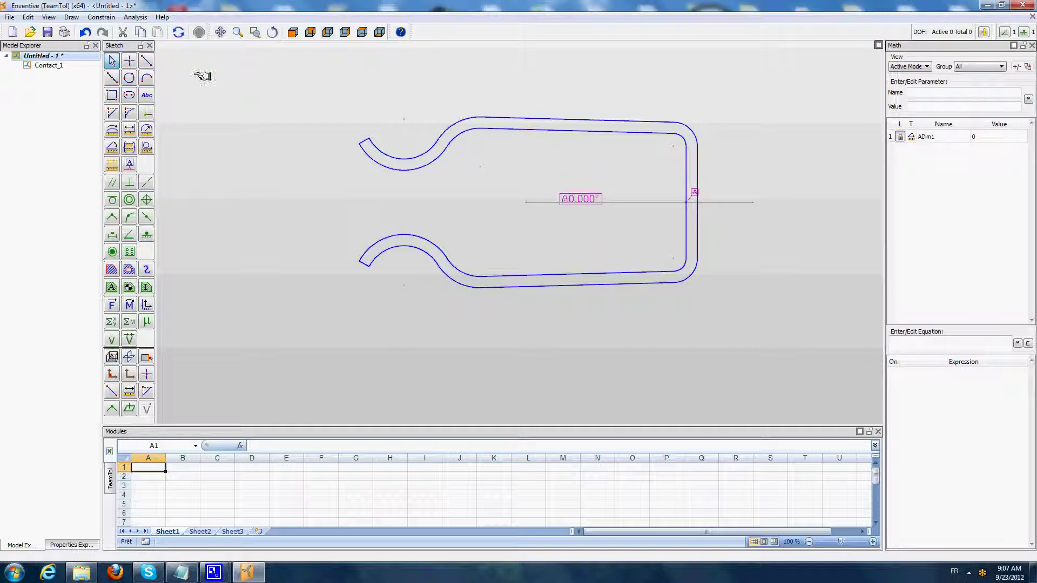
Open the Contact_1 master for editing and examine its ContactPoint and Spread dimensions.
{"action": "right_click", "coordinate": [54, 64]}
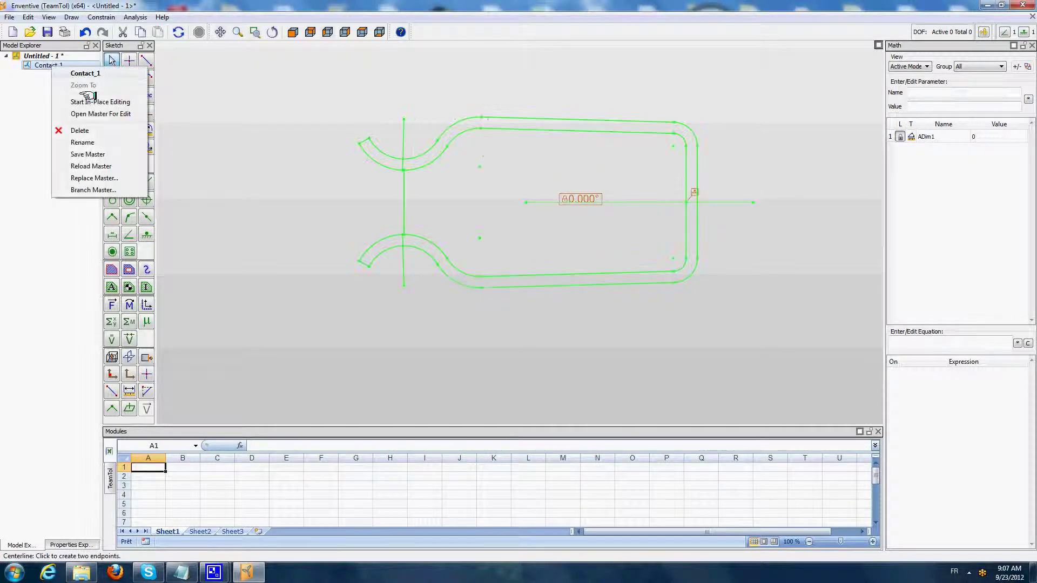
{"action": "left_click", "coordinate": [97, 114]}
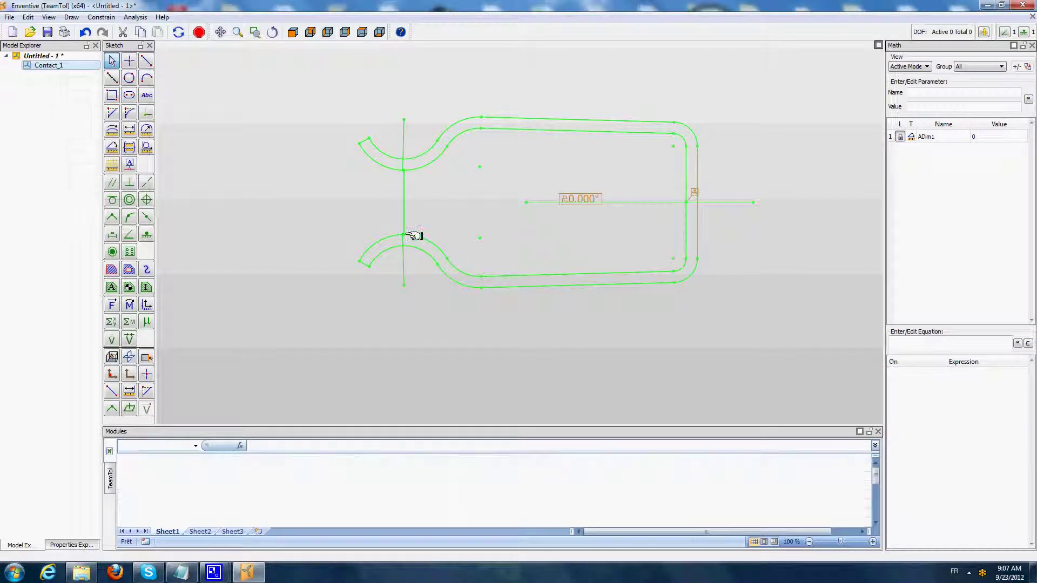
{"action": "scroll", "coordinate": [521, 263], "scroll_direction": "up", "scroll_amount": 1}
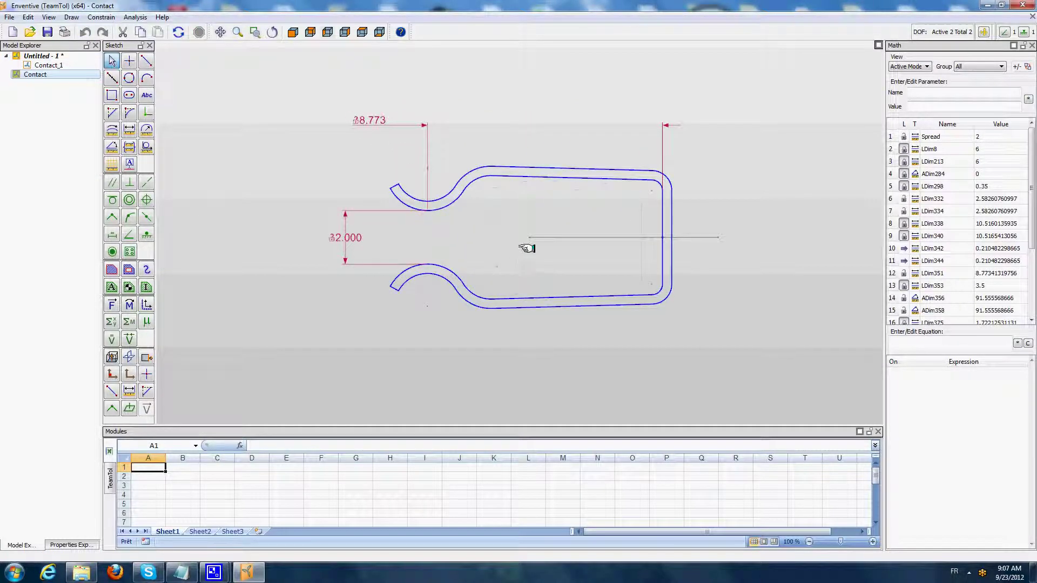
{"action": "left_click", "coordinate": [373, 122]}
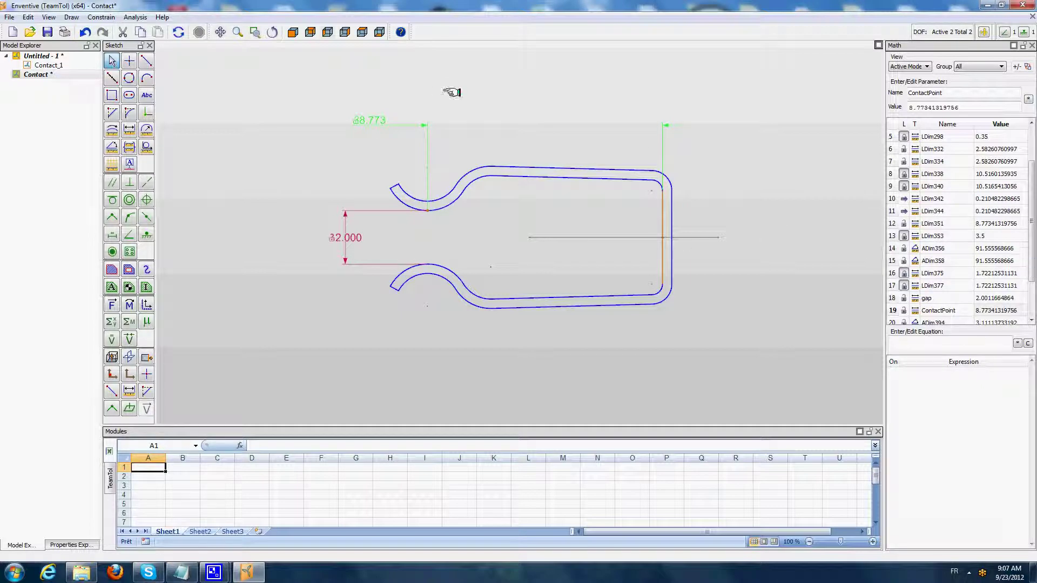
{"action": "key", "text": "Delete"}
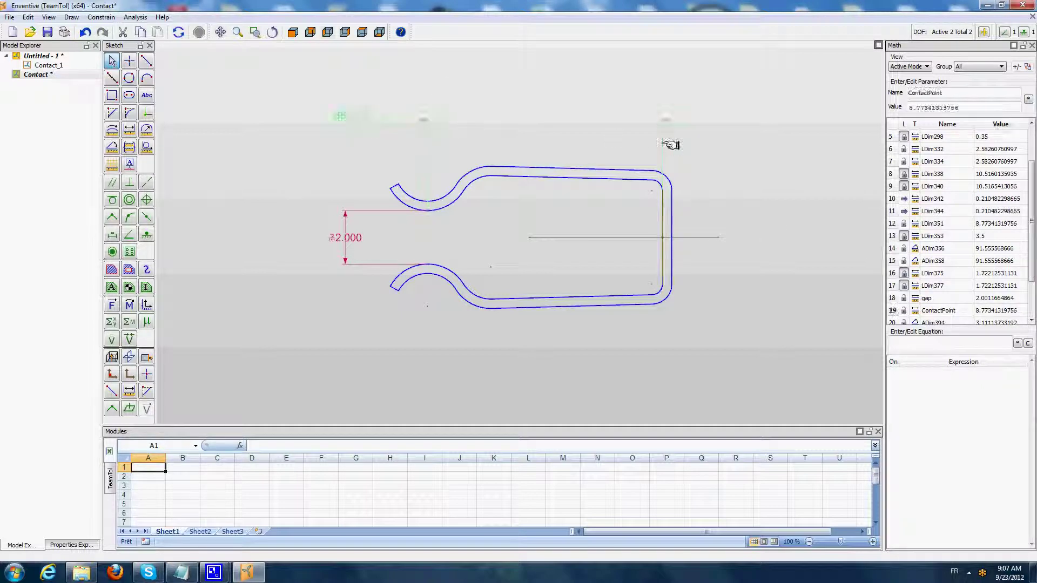
{"action": "key", "text": "ctrl+z"}
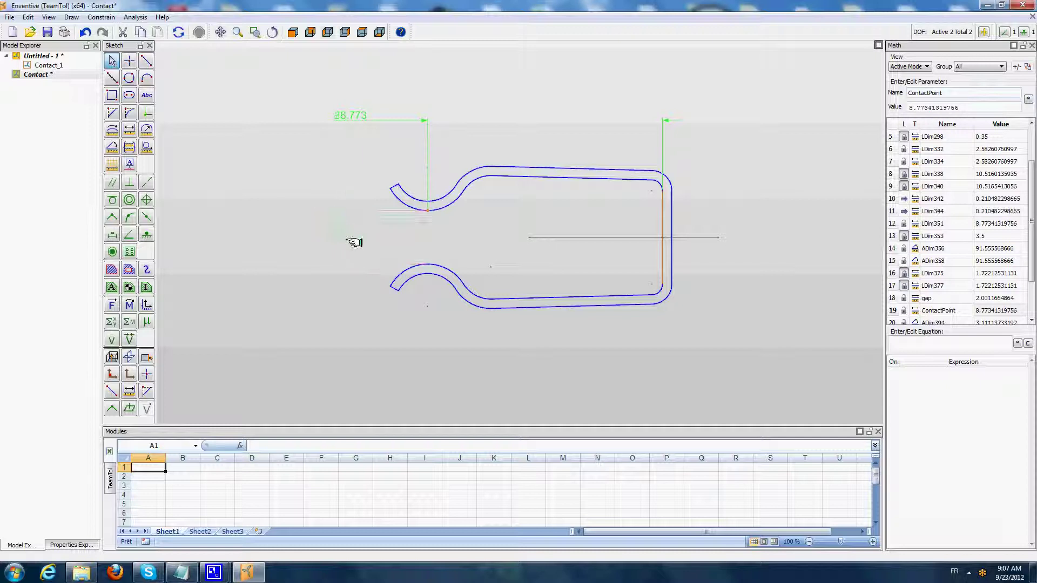
{"action": "left_click", "coordinate": [354, 238]}
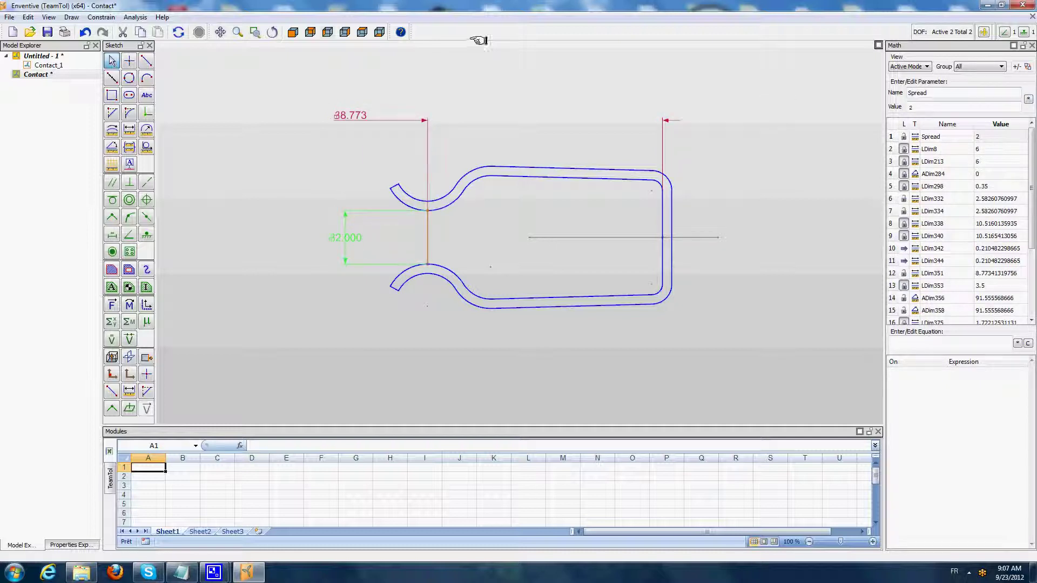
{"action": "key", "text": "Delete"}
Lock the Spread dimension between the two contact arms, and unlock it again.
{"action": "right_click", "coordinate": [346, 241]}
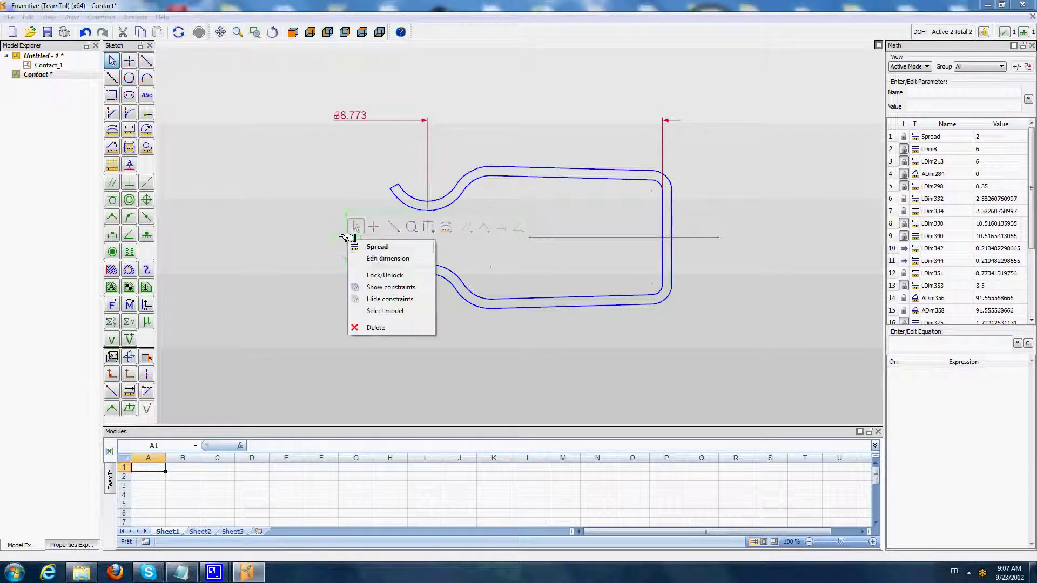
{"action": "left_click", "coordinate": [381, 275]}
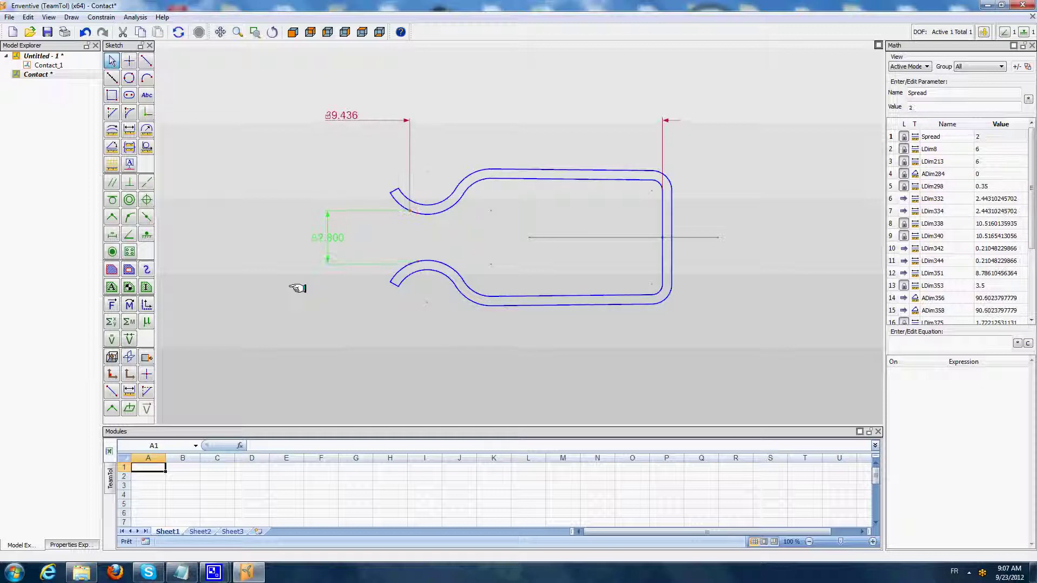
{"action": "right_click", "coordinate": [331, 238]}
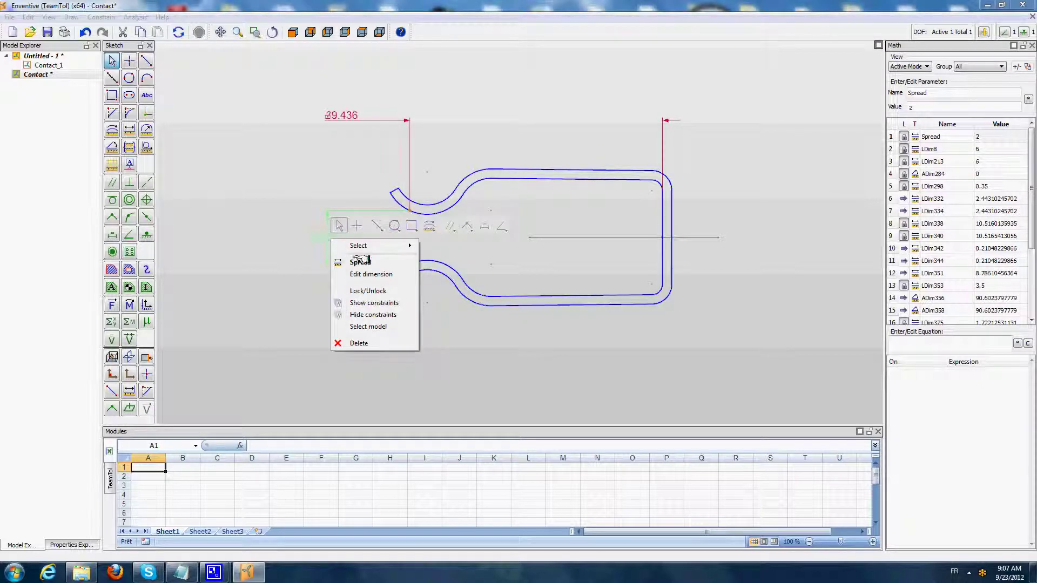
{"action": "left_click", "coordinate": [362, 290]}
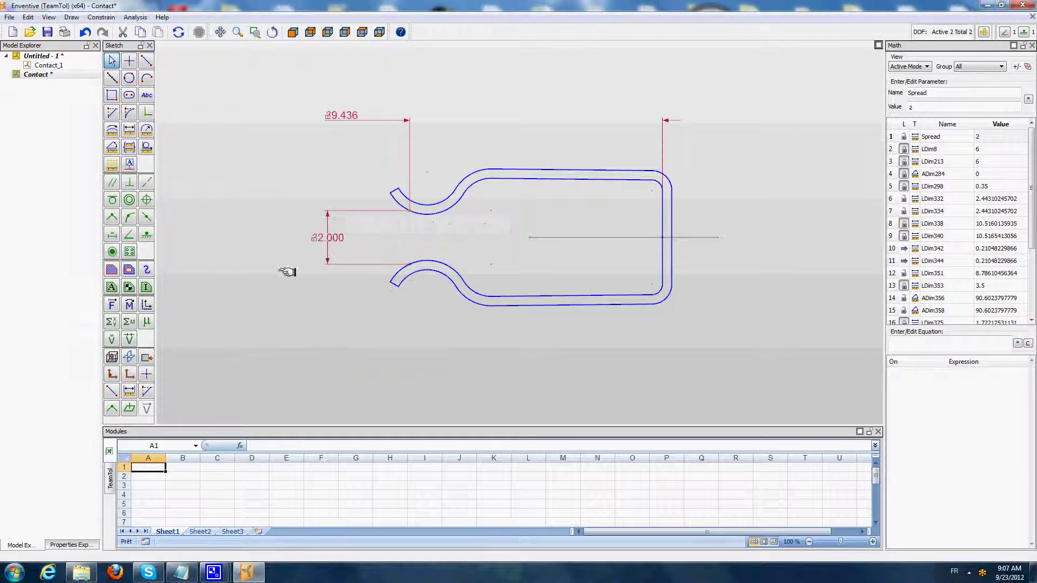
Review the contact's full dimensioning by showing and hiding the Dimensions layer, and close the Contact master without saving.
{"action": "left_click", "coordinate": [70, 545]}
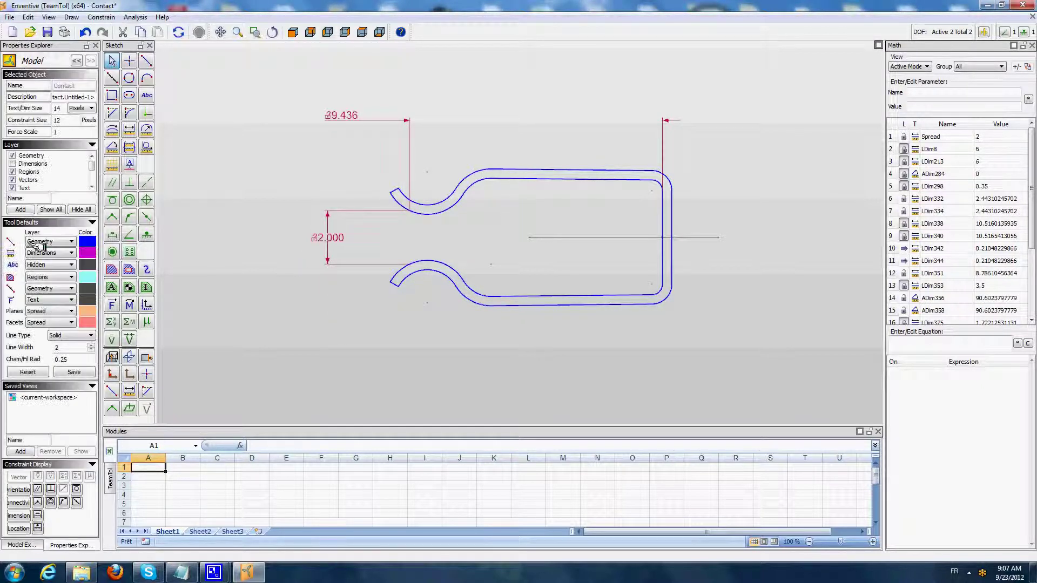
{"action": "left_click", "coordinate": [12, 164]}
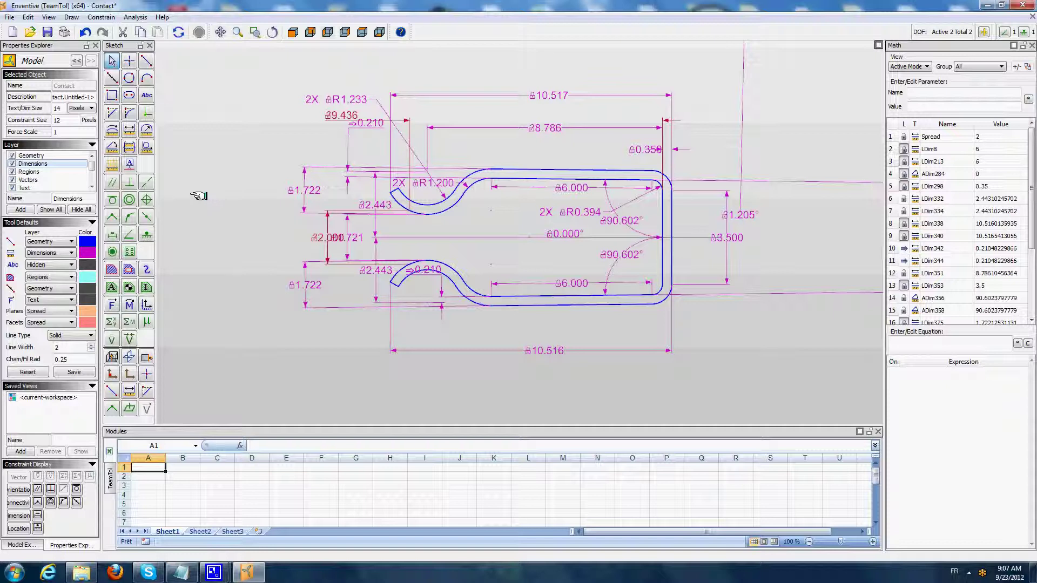
{"action": "left_click", "coordinate": [12, 163]}
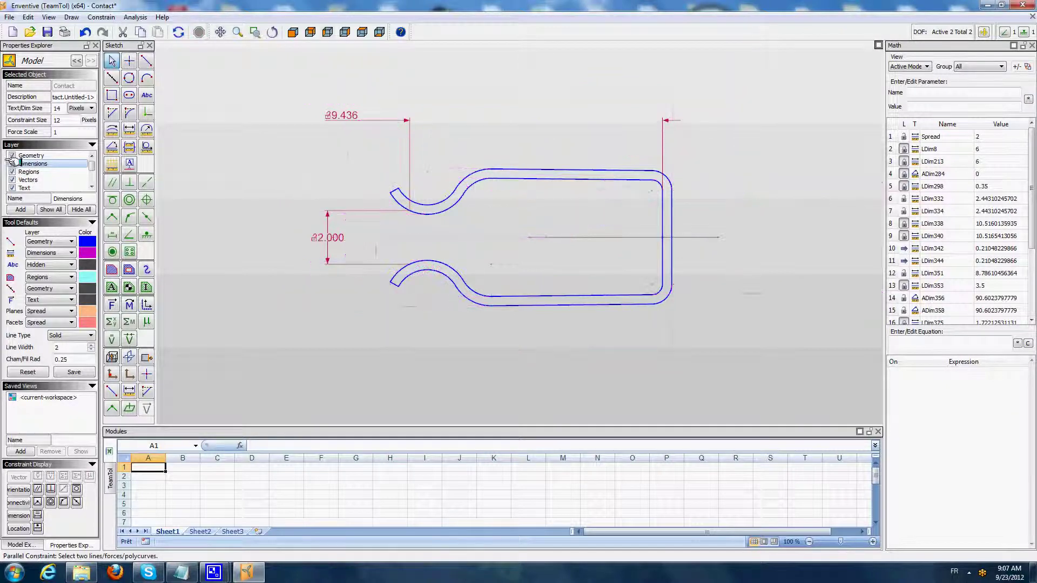
{"action": "left_click", "coordinate": [1031, 18]}
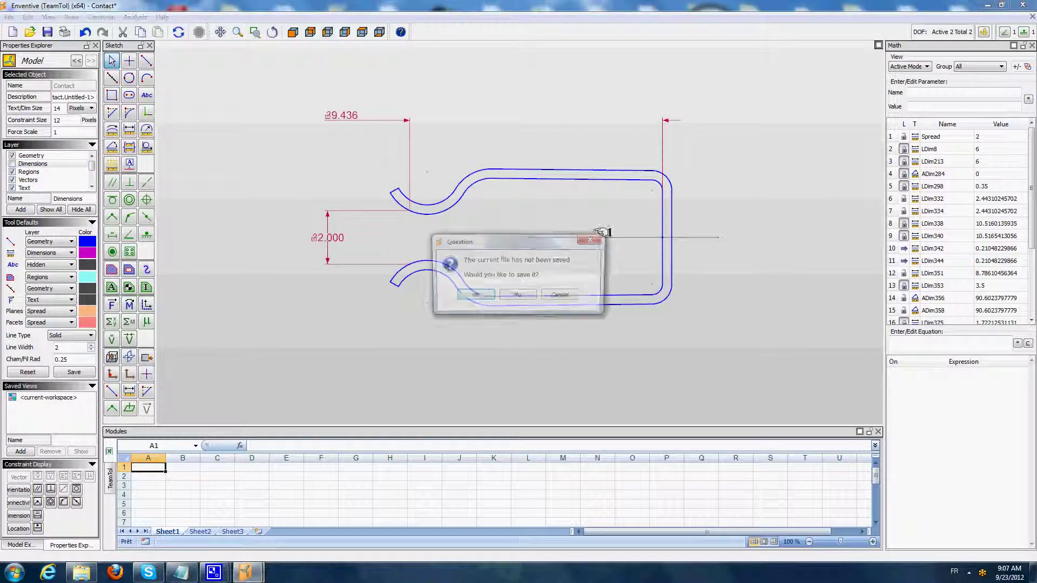
{"action": "left_click", "coordinate": [517, 295]}
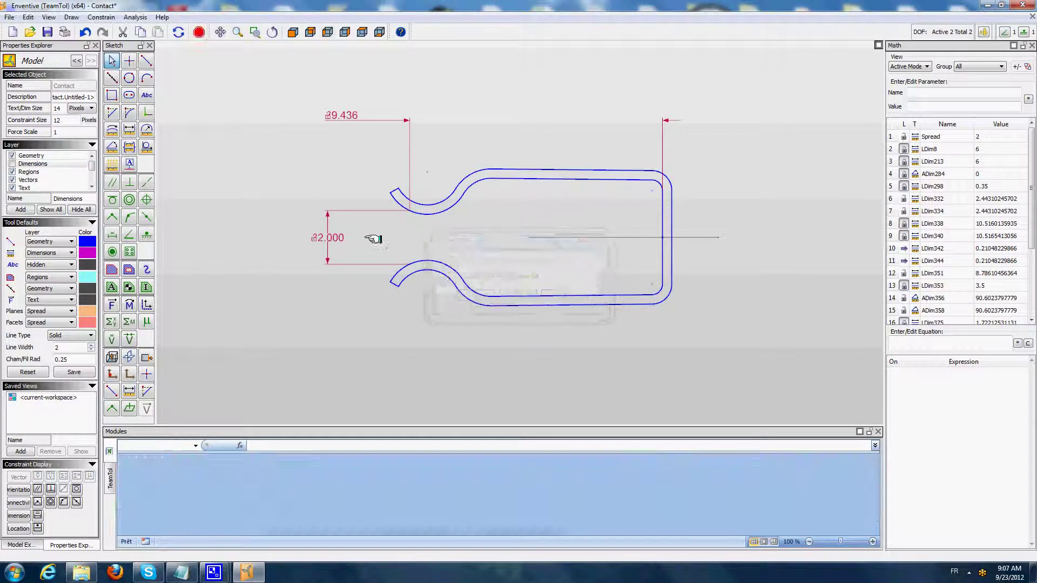
Load the Pin model from the Polycurve folder as a second instance in the untitled model.
{"action": "scroll", "coordinate": [306, 231], "scroll_direction": "down", "scroll_amount": 2}
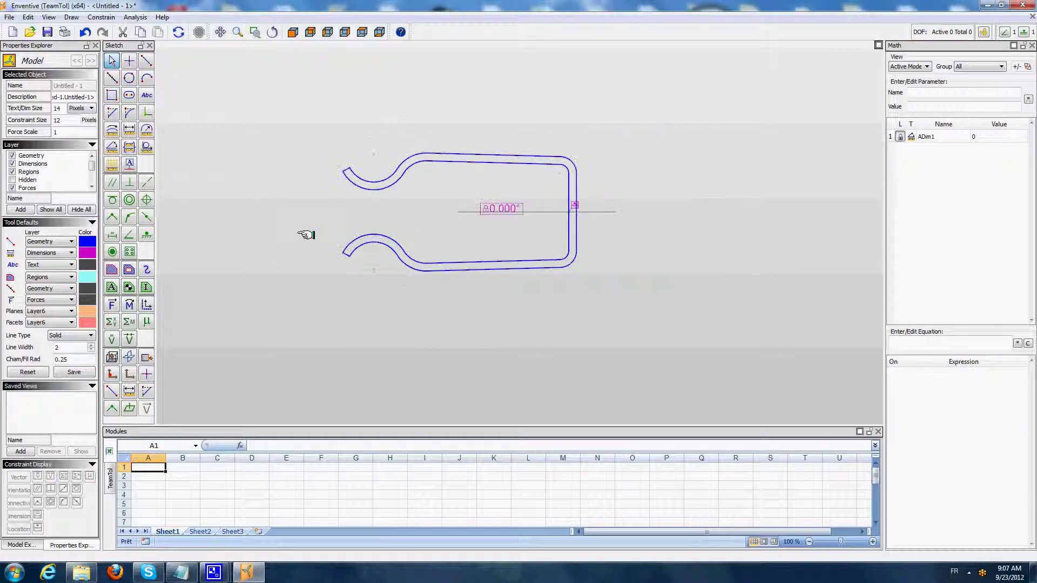
{"action": "left_click_drag", "start_coordinate": [306, 235], "coordinate": [423, 231]}
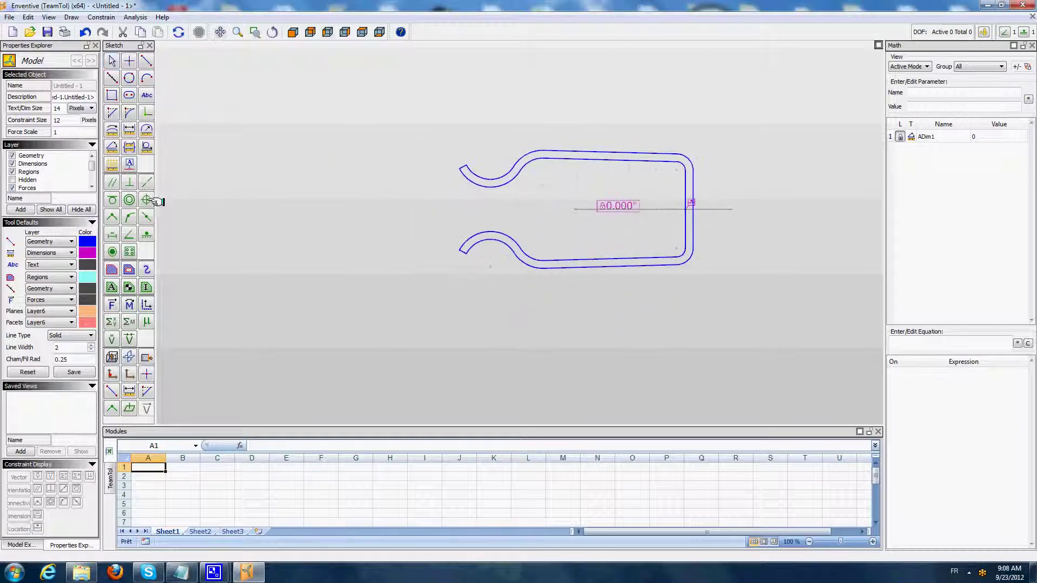
{"action": "left_click", "coordinate": [22, 545]}
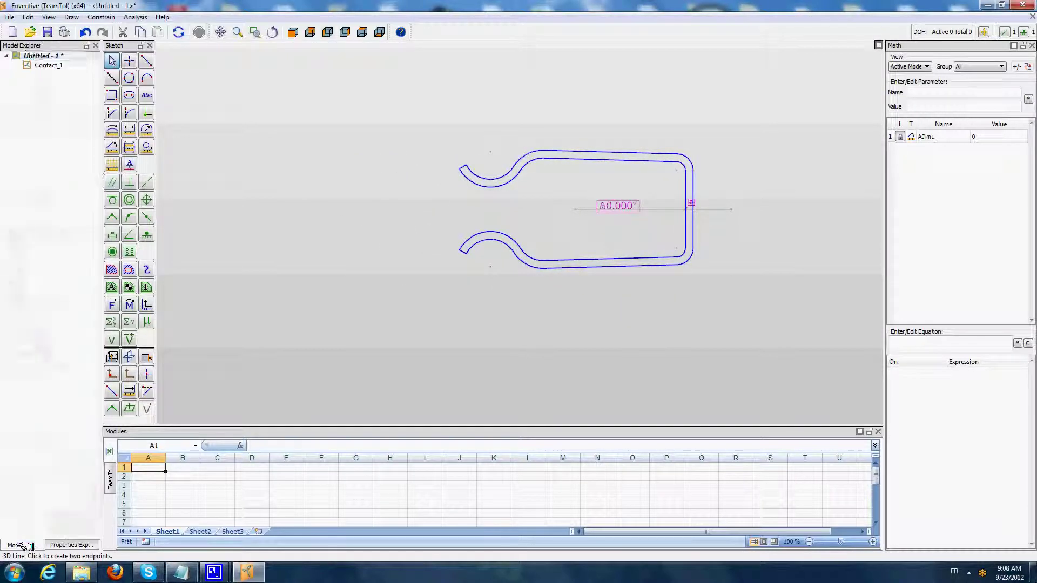
{"action": "right_click", "coordinate": [49, 57]}
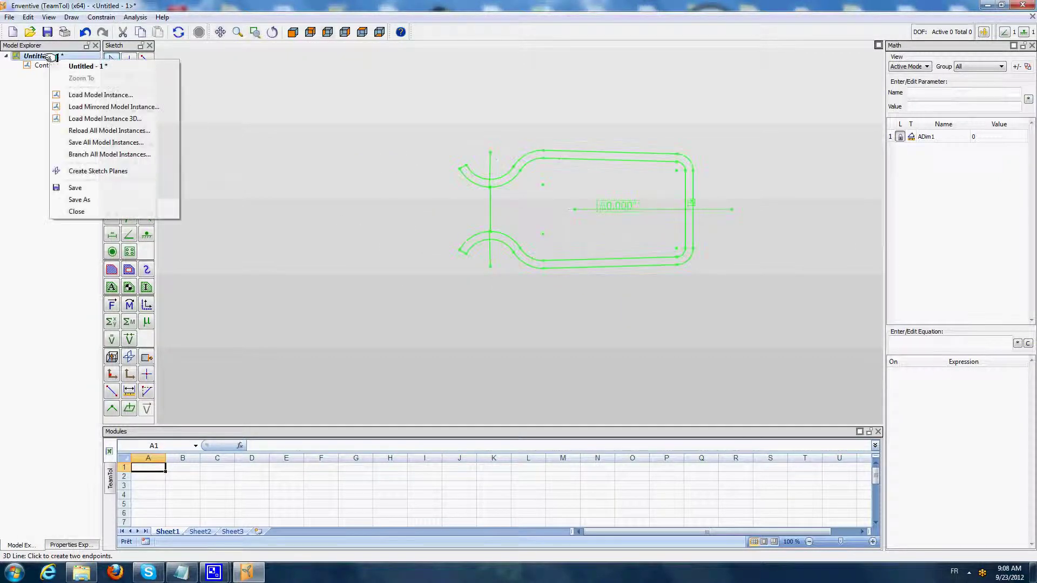
{"action": "left_click", "coordinate": [89, 94]}
{"action": "left_click", "coordinate": [184, 108]}
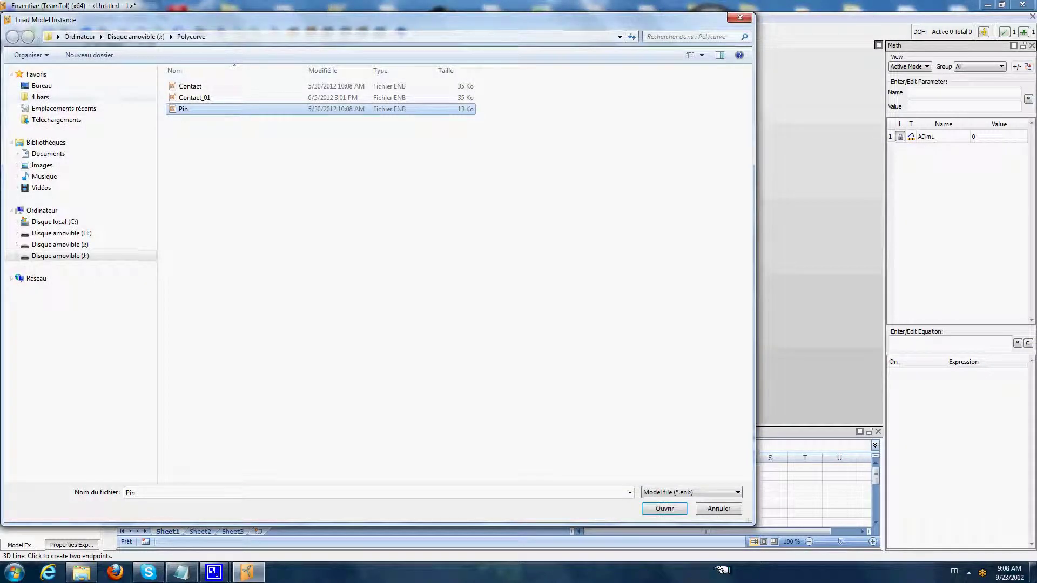
{"action": "left_click", "coordinate": [669, 508]}
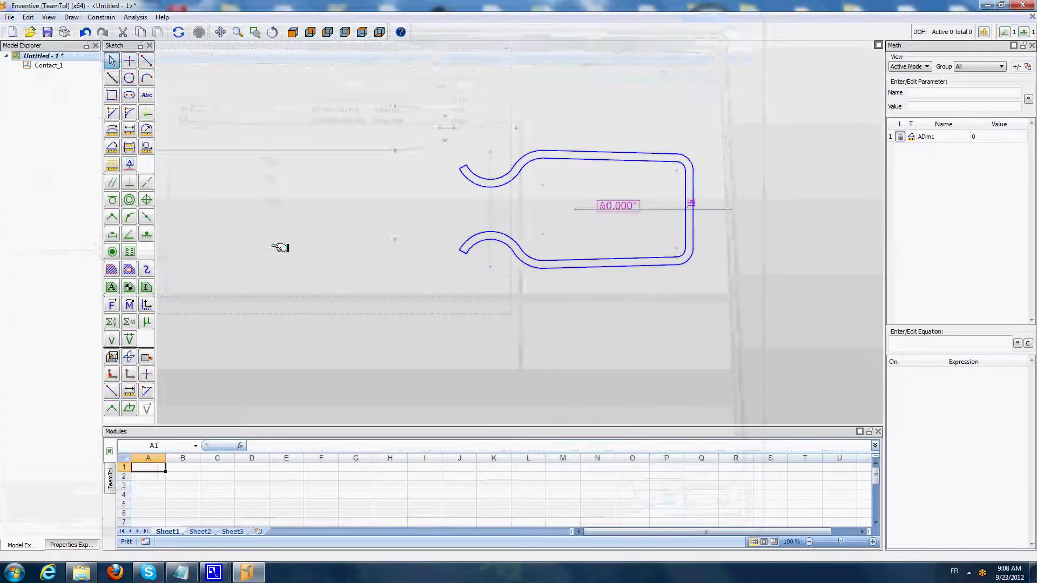
{"action": "left_click", "coordinate": [305, 250]}
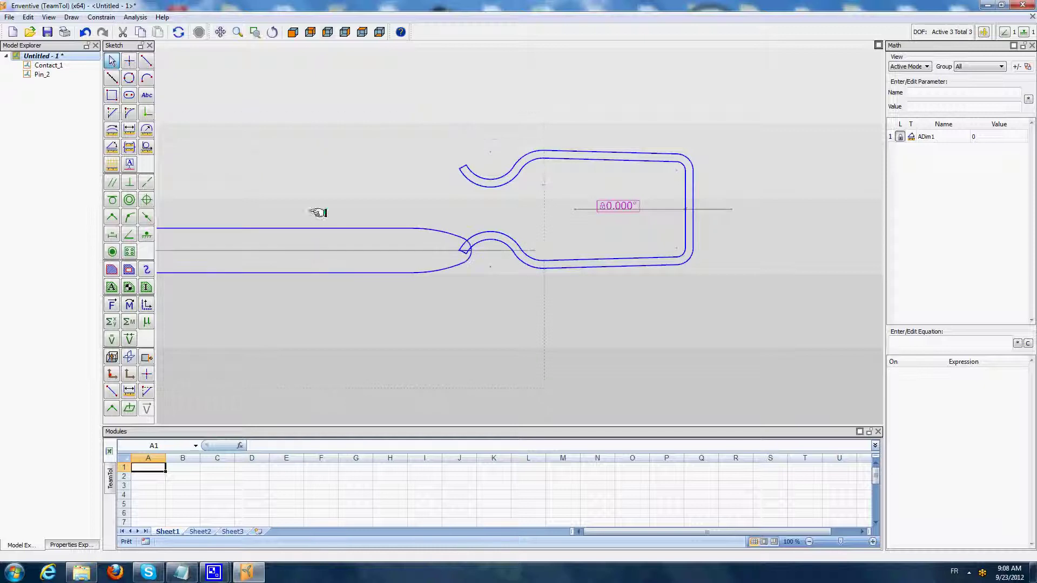
Select the whole Pin_2 model instance and change its display color to orange.
{"action": "right_click", "coordinate": [394, 273]}
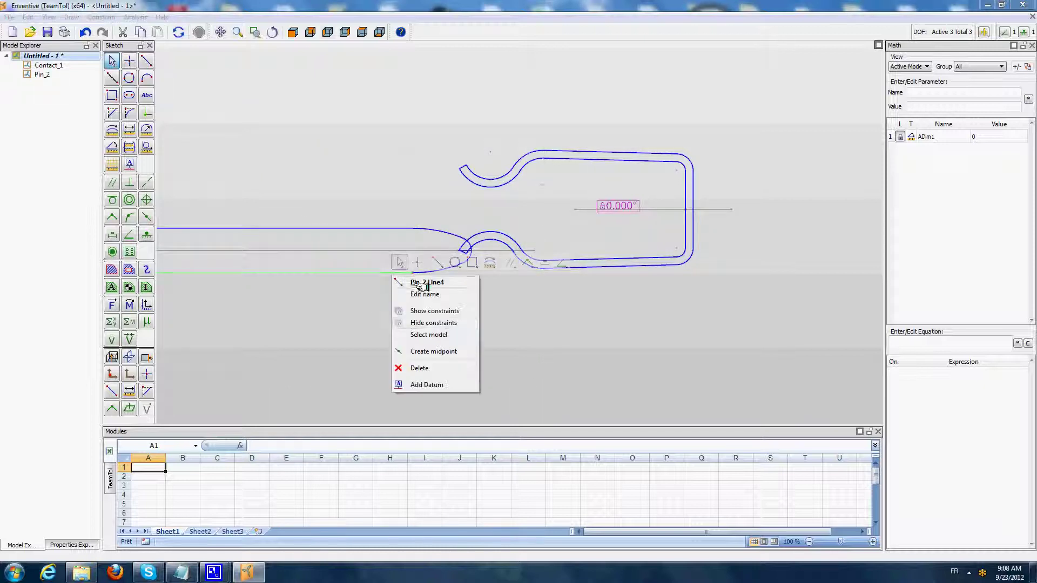
{"action": "left_click", "coordinate": [438, 332]}
{"action": "left_click", "coordinate": [86, 545]}
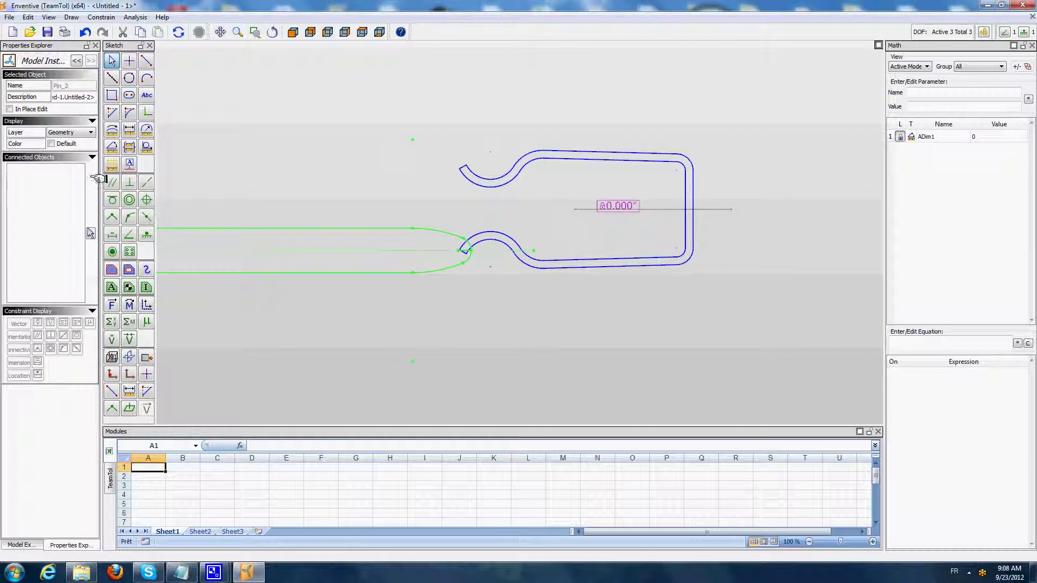
{"action": "left_click", "coordinate": [87, 144]}
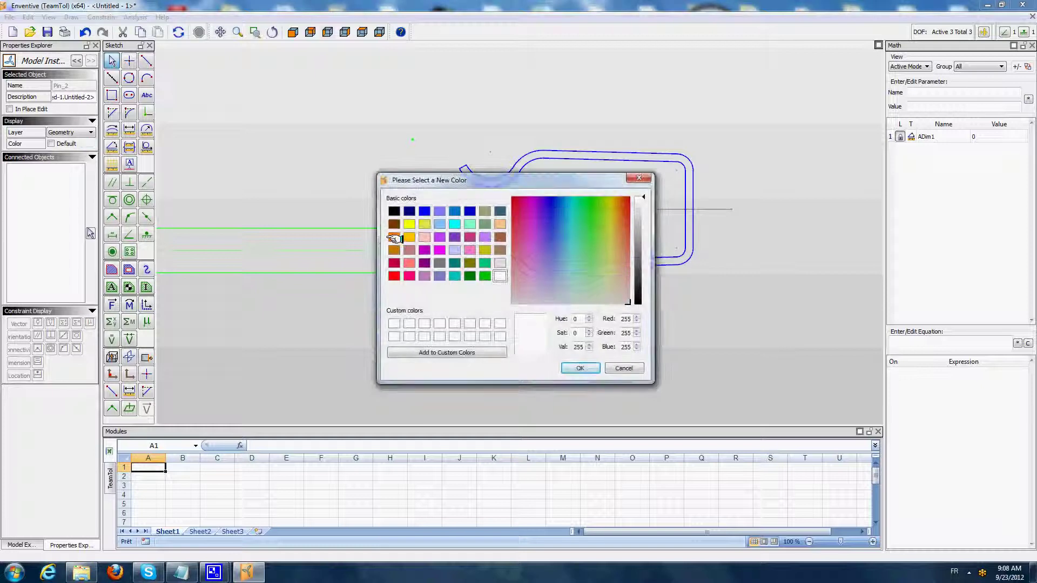
{"action": "left_click", "coordinate": [394, 237]}
{"action": "left_click", "coordinate": [579, 368]}
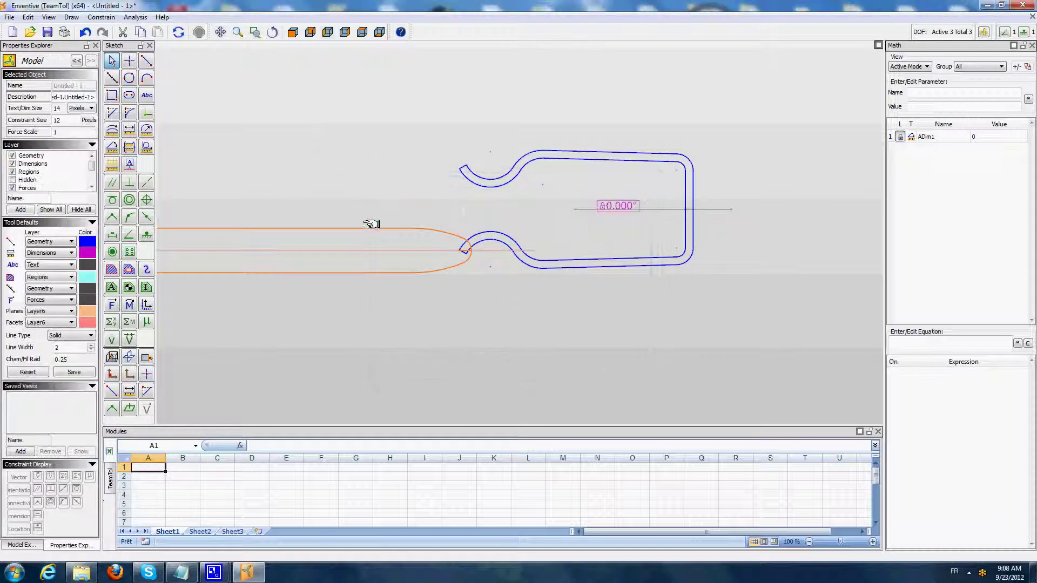
Move the pin up between the contact arms and constrain its centerline parallel to the contact's centerline.
{"action": "left_click_drag", "start_coordinate": [371, 224], "coordinate": [420, 177]}
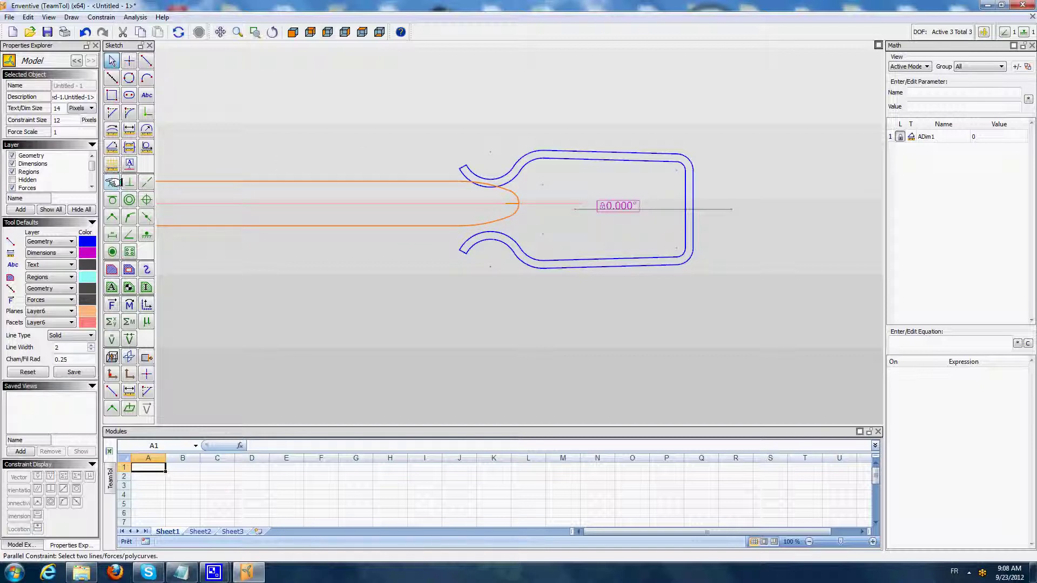
{"action": "left_click", "coordinate": [112, 182]}
{"action": "left_click", "coordinate": [339, 204]}
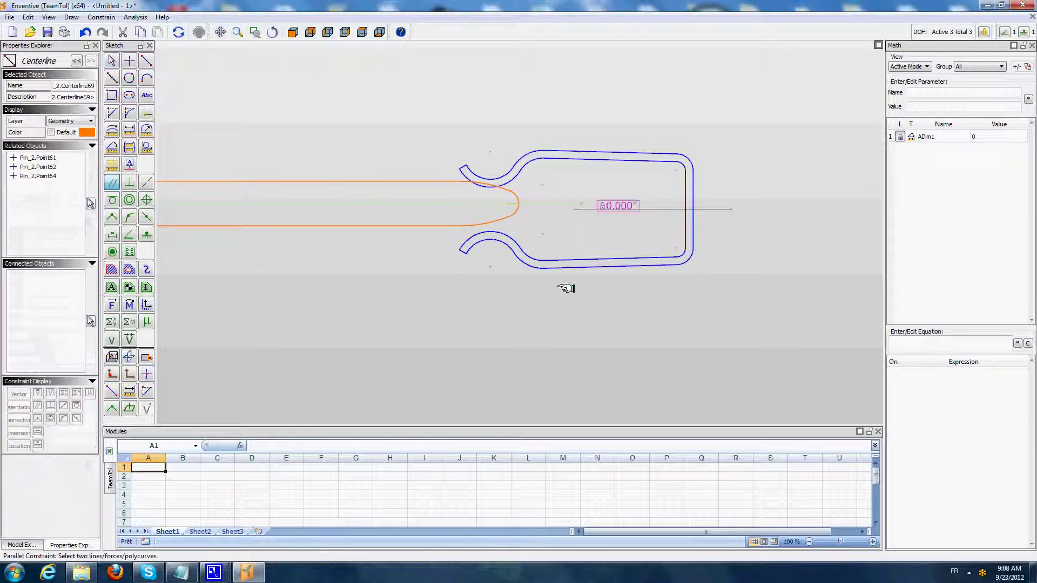
{"action": "left_click", "coordinate": [659, 211]}
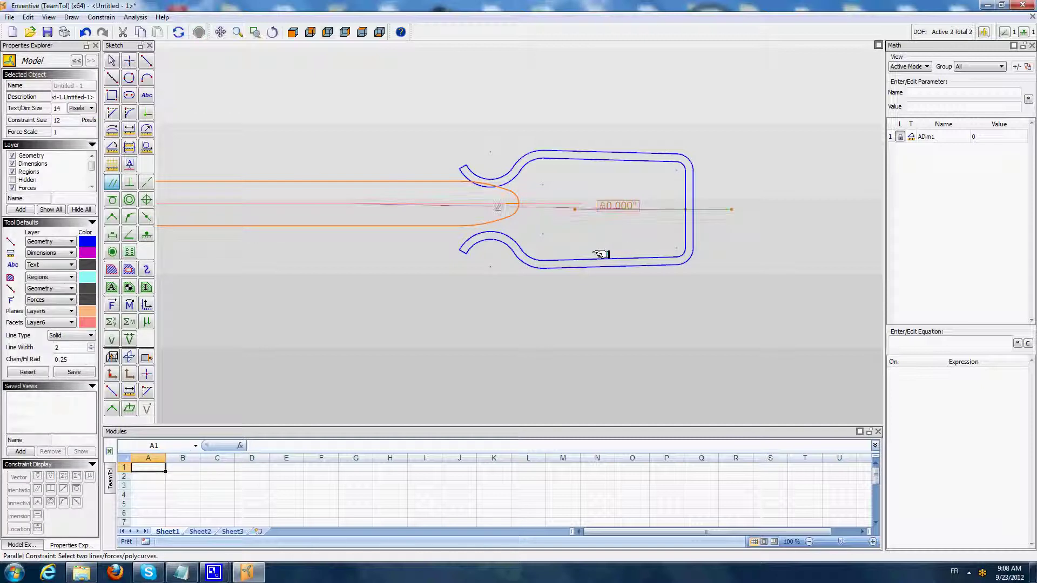
{"action": "left_click", "coordinate": [112, 60]}
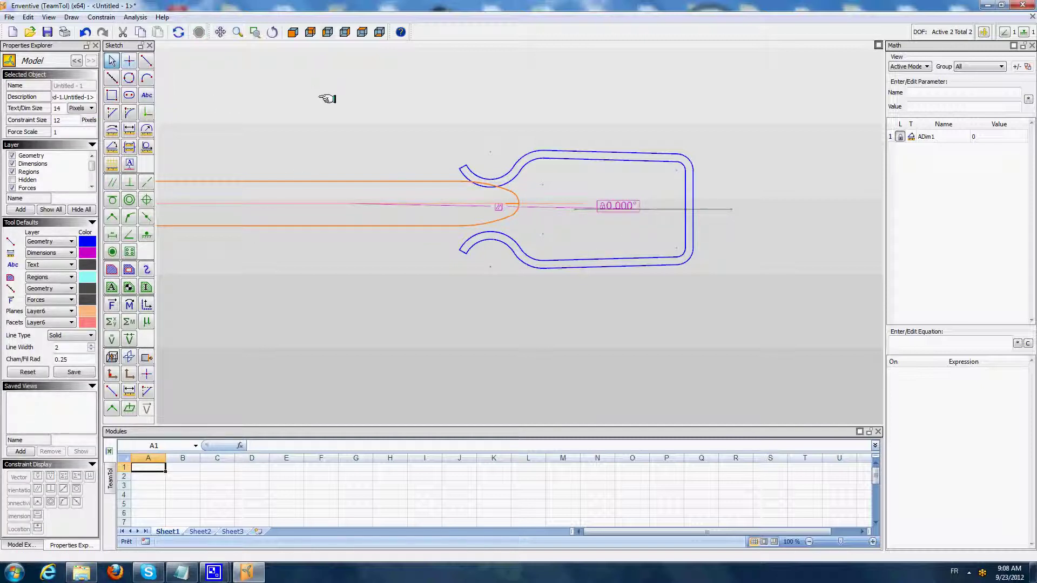
Create a polycurve around the pin's entire outline from its end line, two long edges and three tip arcs.
{"action": "scroll", "coordinate": [326, 104], "scroll_direction": "down", "scroll_amount": 1}
{"action": "middle_click_drag", "start_coordinate": [331, 106], "coordinate": [437, 134]}
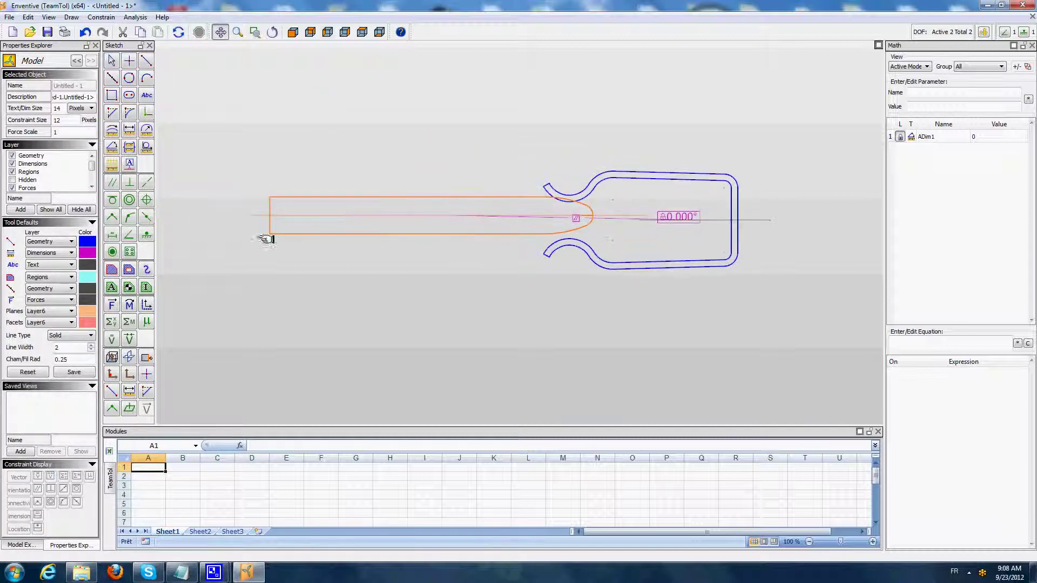
{"action": "left_click", "coordinate": [146, 269]}
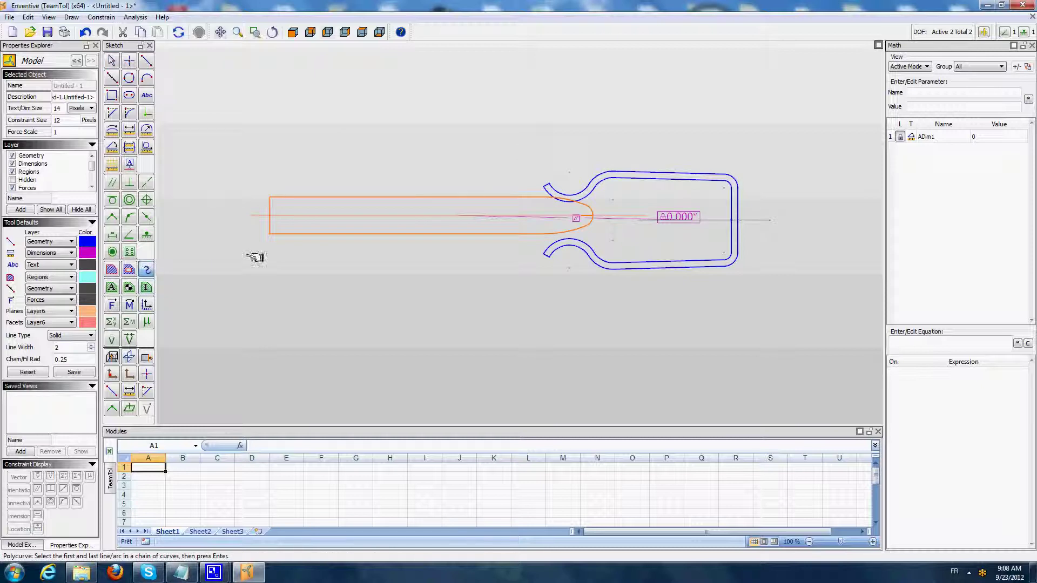
{"action": "left_click", "coordinate": [270, 206]}
{"action": "left_click", "coordinate": [304, 197]}
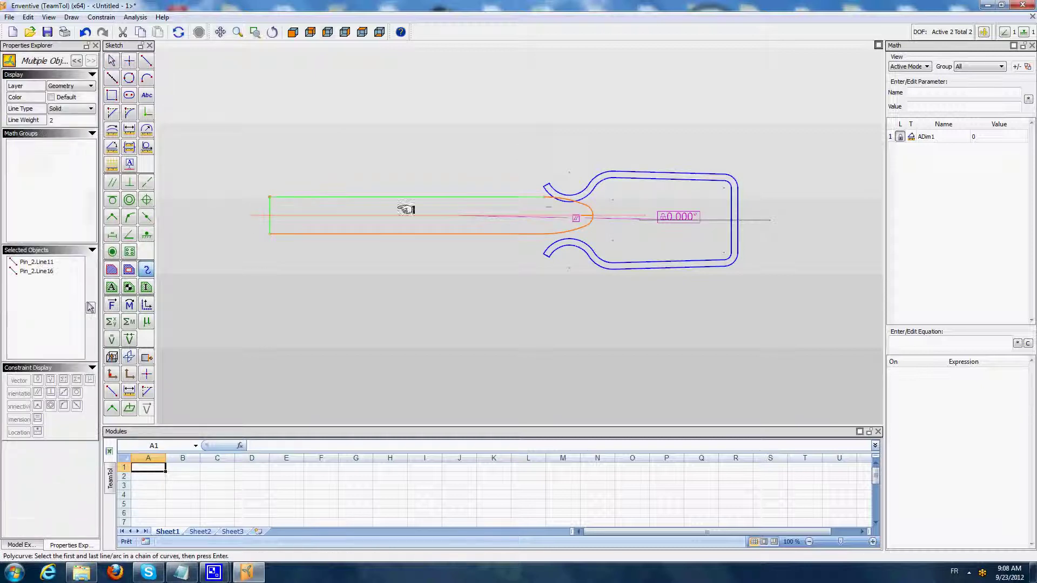
{"action": "left_click", "coordinate": [580, 206]}
{"action": "left_click", "coordinate": [580, 226]}
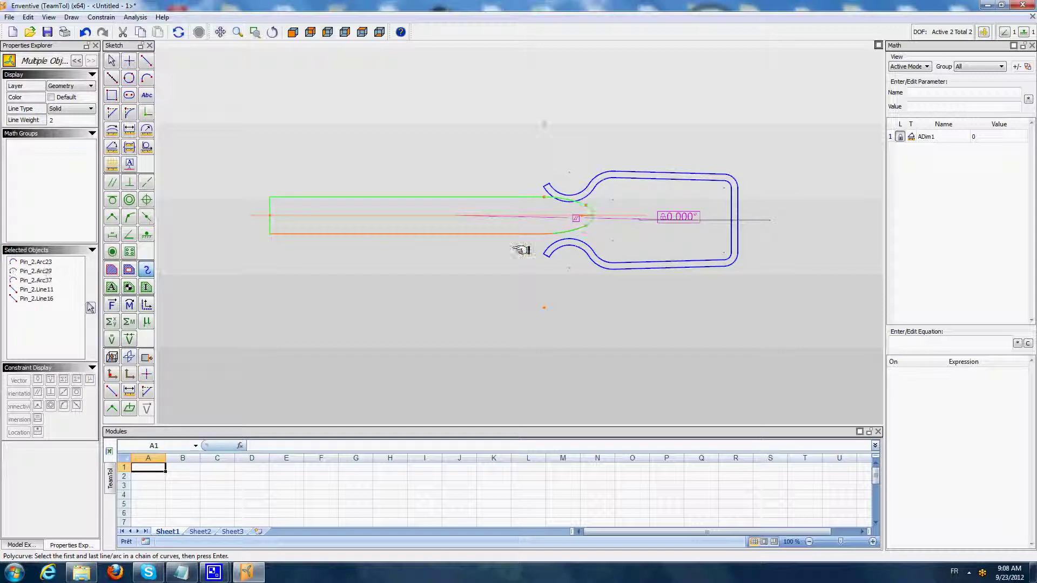
{"action": "left_click", "coordinate": [520, 233]}
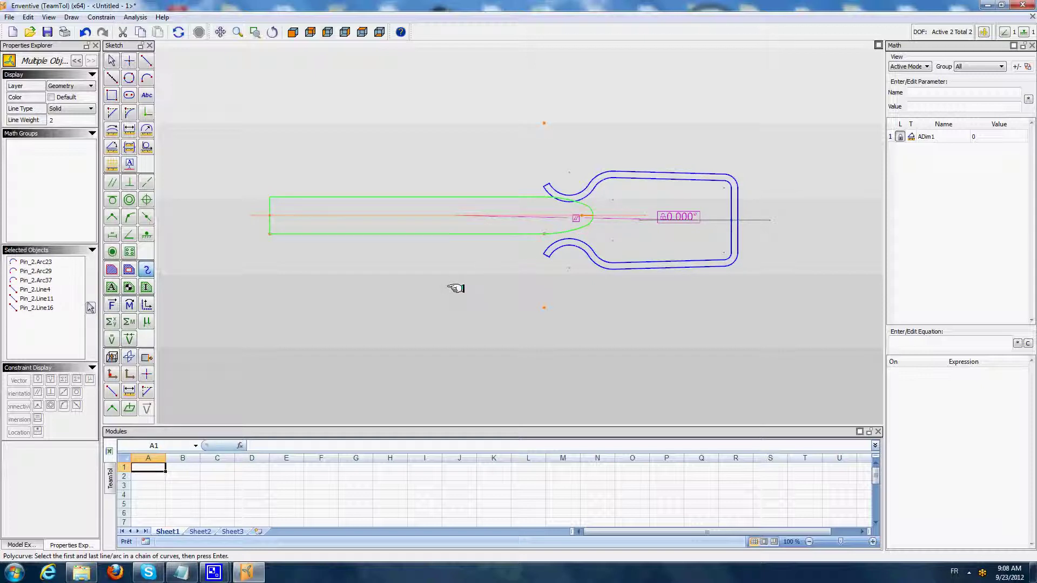
{"action": "key", "text": "Return"}
{"action": "left_click", "coordinate": [112, 60]}
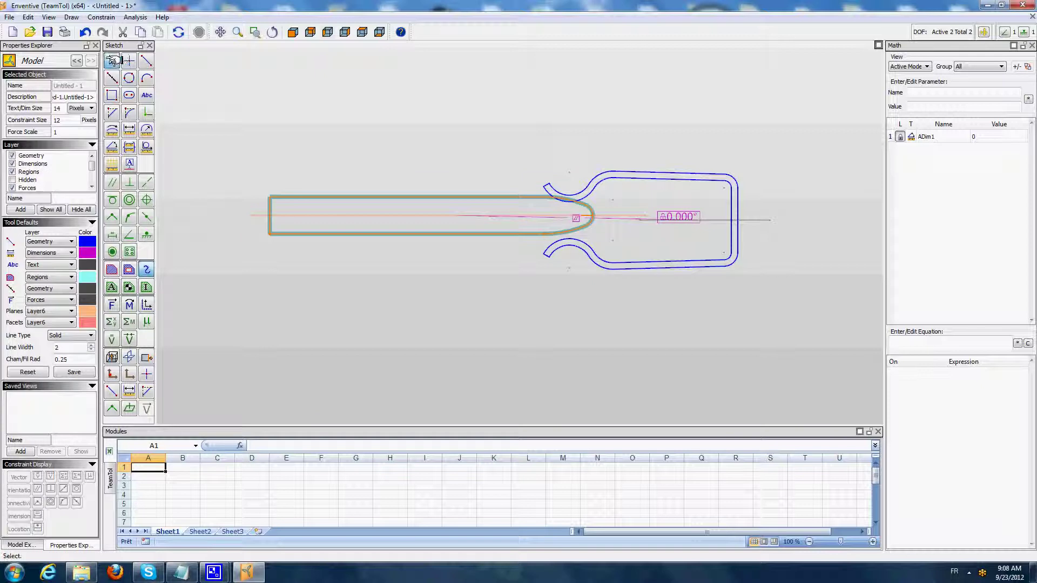
Constrain the outer arc of the contact's upper arm tangent to the pin's polycurve.
{"action": "left_click", "coordinate": [112, 199]}
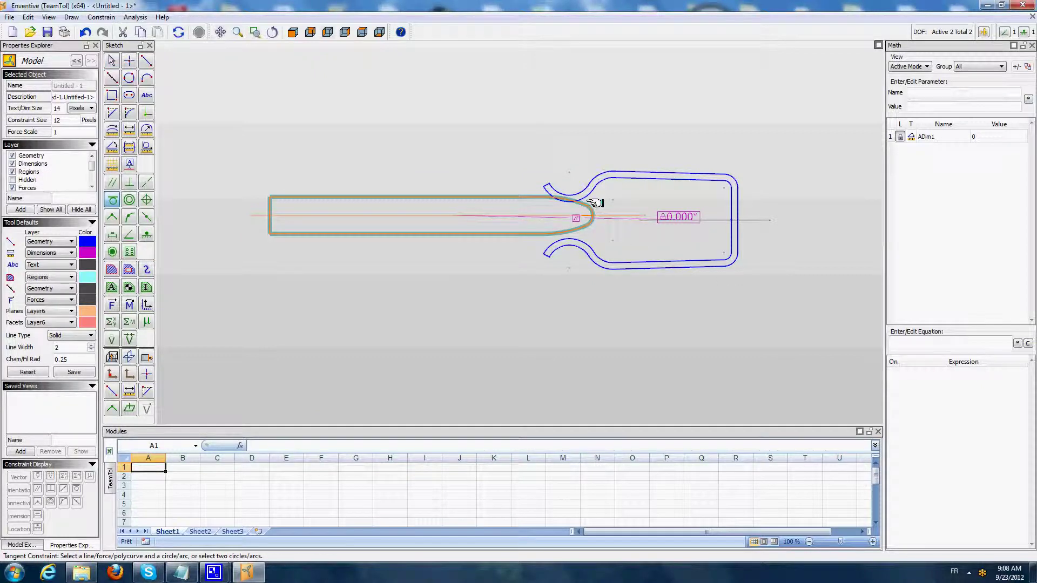
{"action": "scroll", "coordinate": [596, 203], "scroll_direction": "up", "scroll_amount": 3}
{"action": "left_click", "coordinate": [546, 201]}
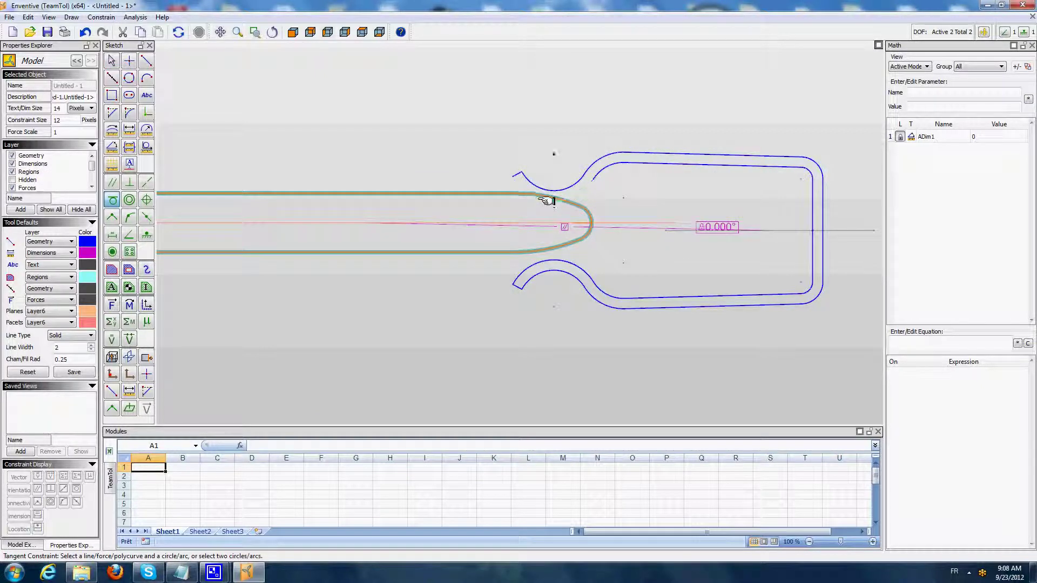
{"action": "left_click", "coordinate": [507, 193]}
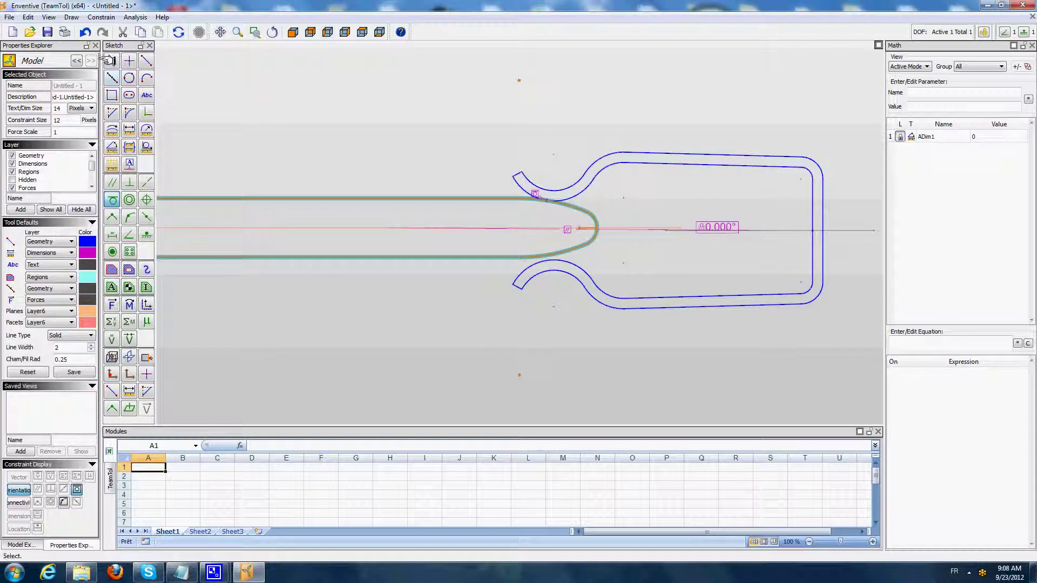
{"action": "left_click", "coordinate": [112, 60]}
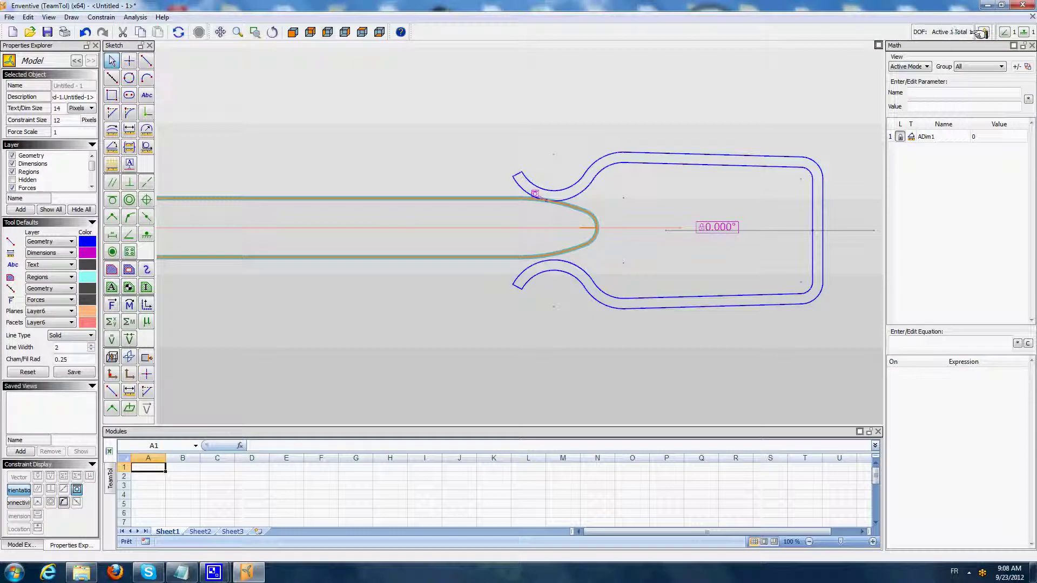
Add a linear dimension from the pin's tip centre point to the contact's inner back wall, place it above the contact, and increase it to 8.508.
{"action": "left_click", "coordinate": [129, 129]}
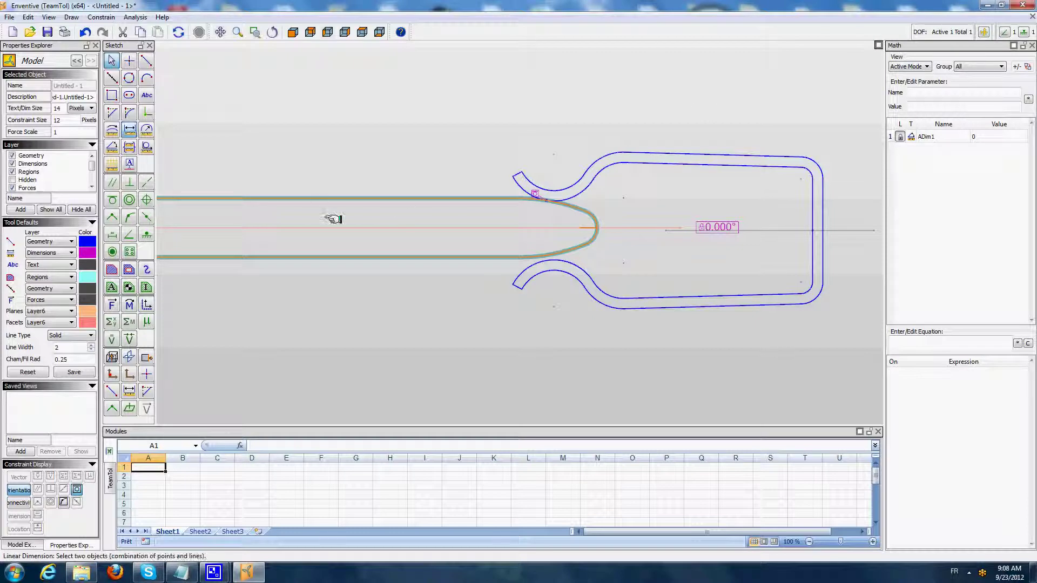
{"action": "left_click", "coordinate": [576, 229]}
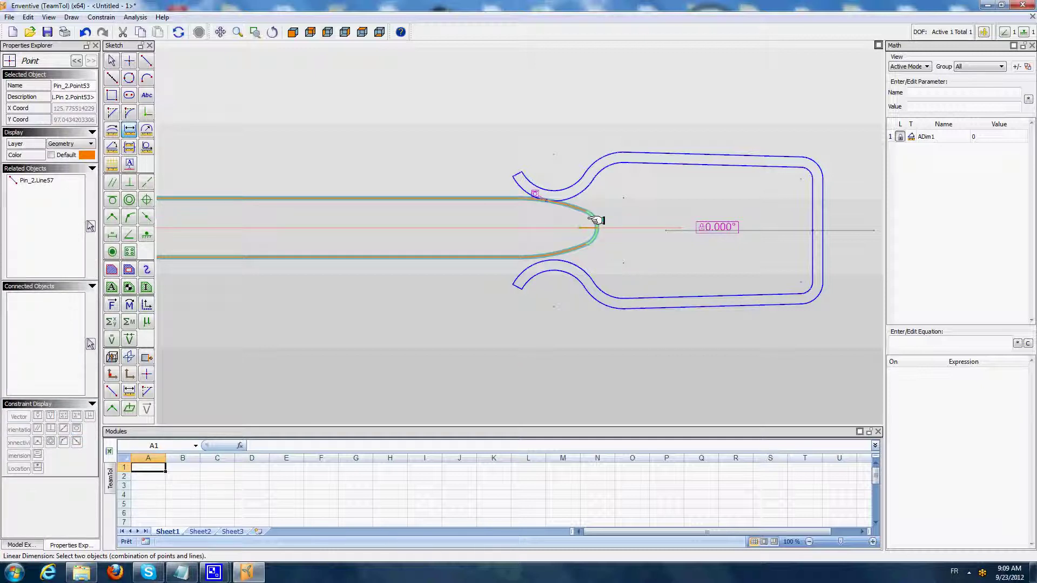
{"action": "left_click", "coordinate": [812, 205]}
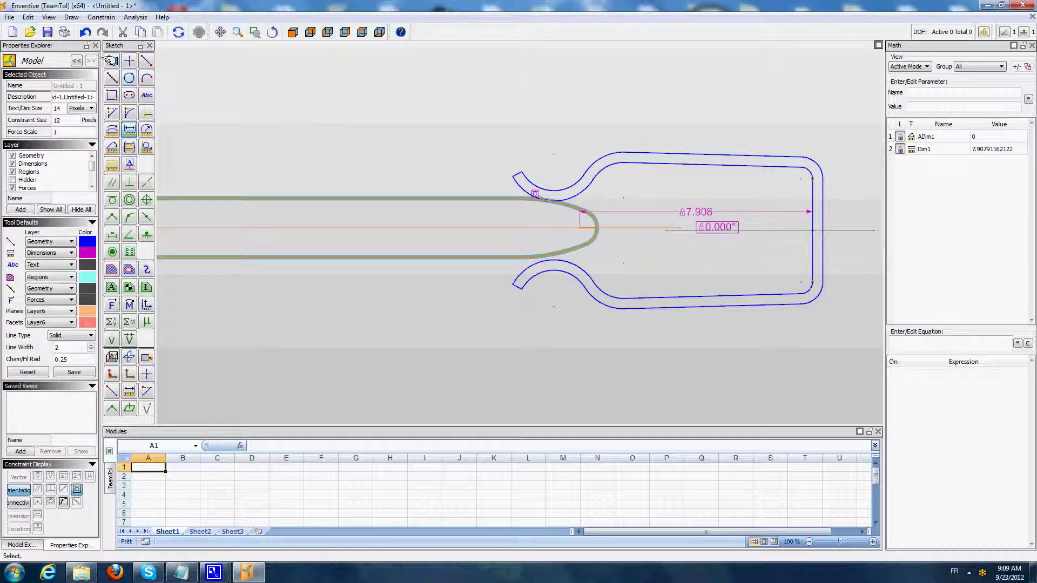
{"action": "left_click", "coordinate": [110, 60]}
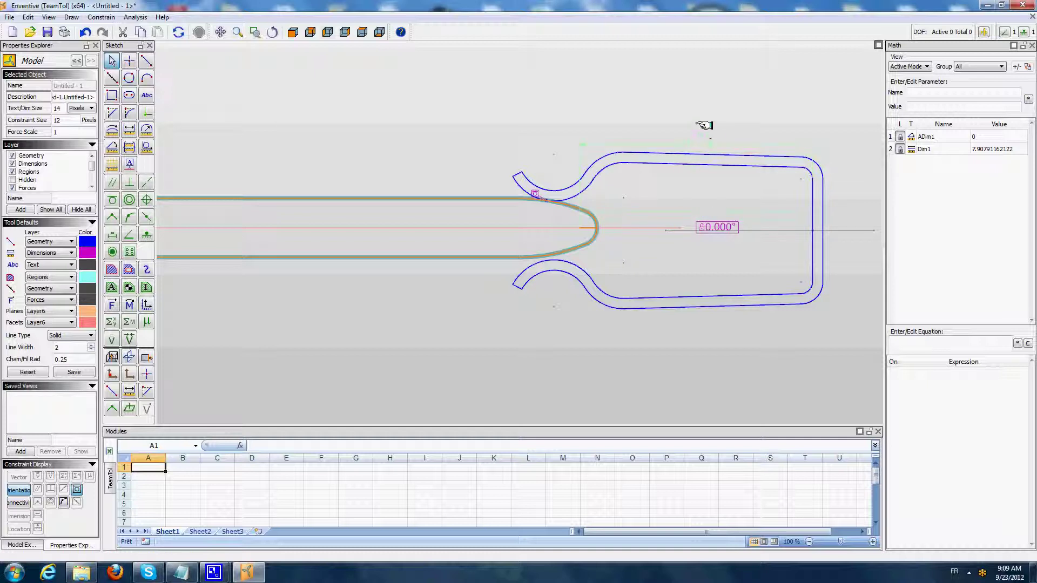
{"action": "left_click", "coordinate": [643, 150]}
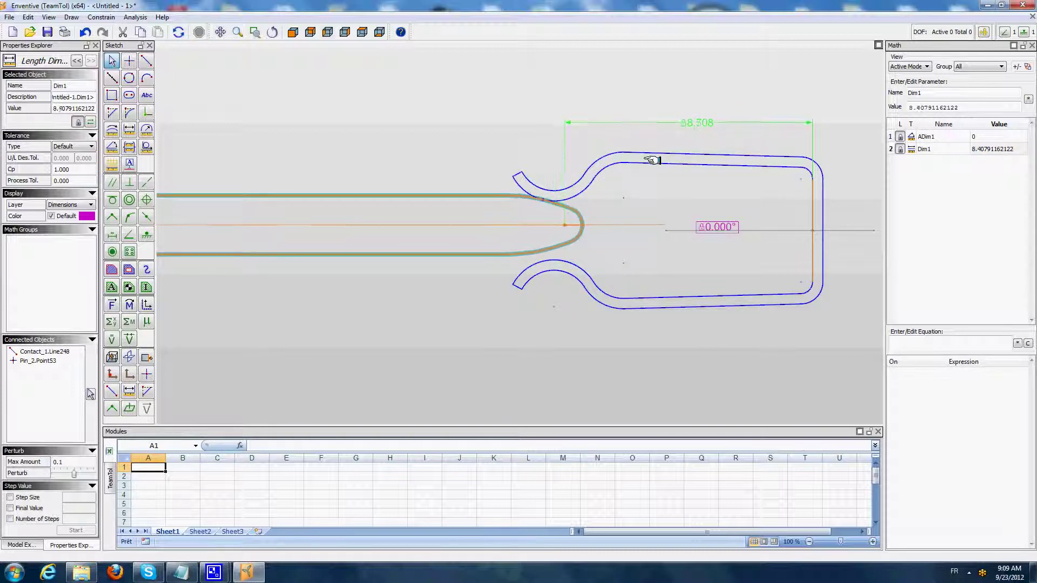
{"action": "key", "text": "Escape"}
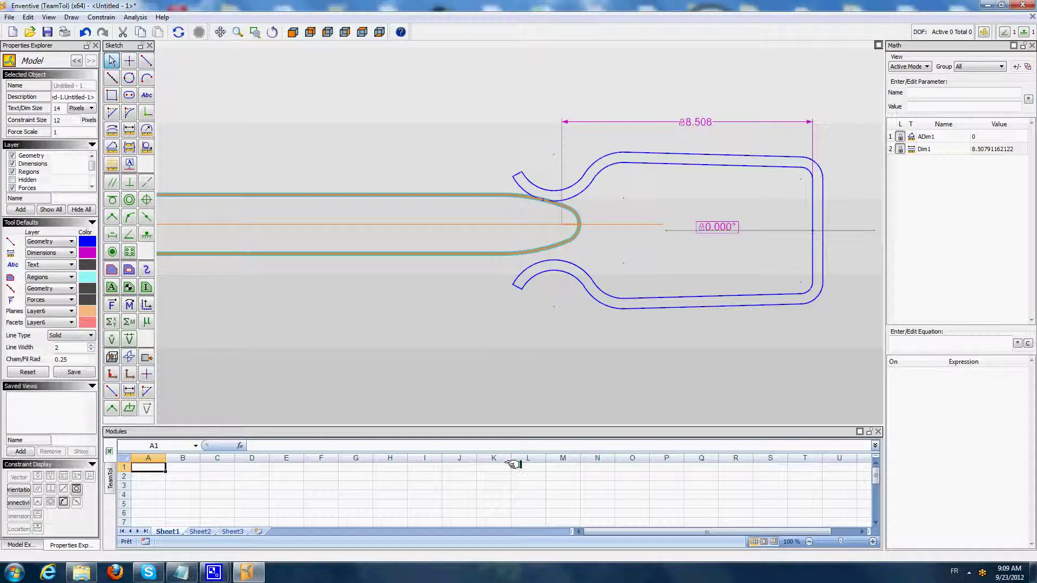
Draw a line about 1.68 long from the tangency point across the pin to the opposite side of its polycurve.
{"action": "middle_click_drag", "start_coordinate": [574, 354], "coordinate": [497, 355]}
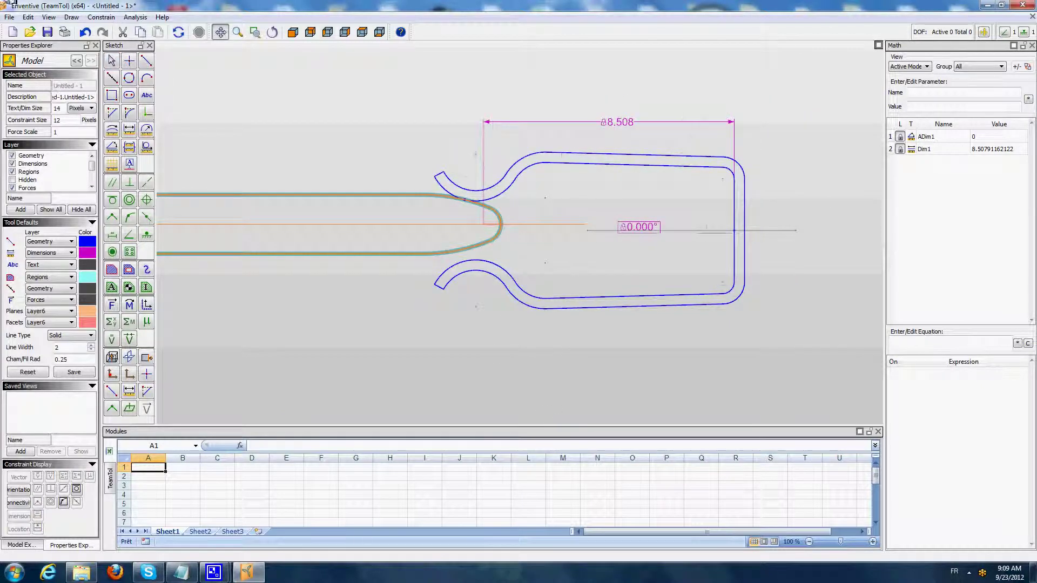
{"action": "key", "text": "Escape"}
{"action": "scroll", "coordinate": [480, 352], "scroll_direction": "up", "scroll_amount": 2}
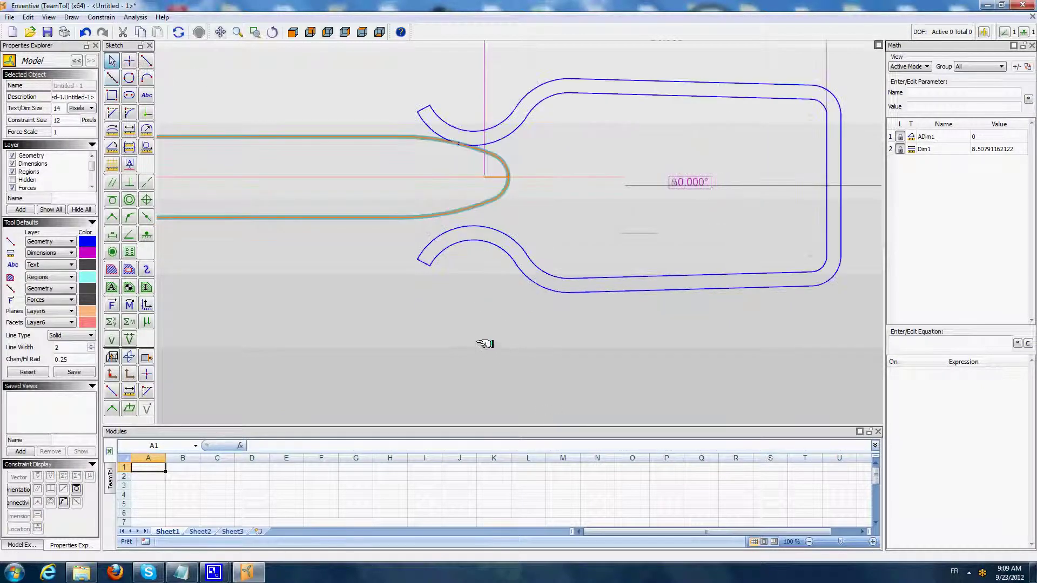
{"action": "scroll", "coordinate": [494, 324], "scroll_direction": "up", "scroll_amount": 3}
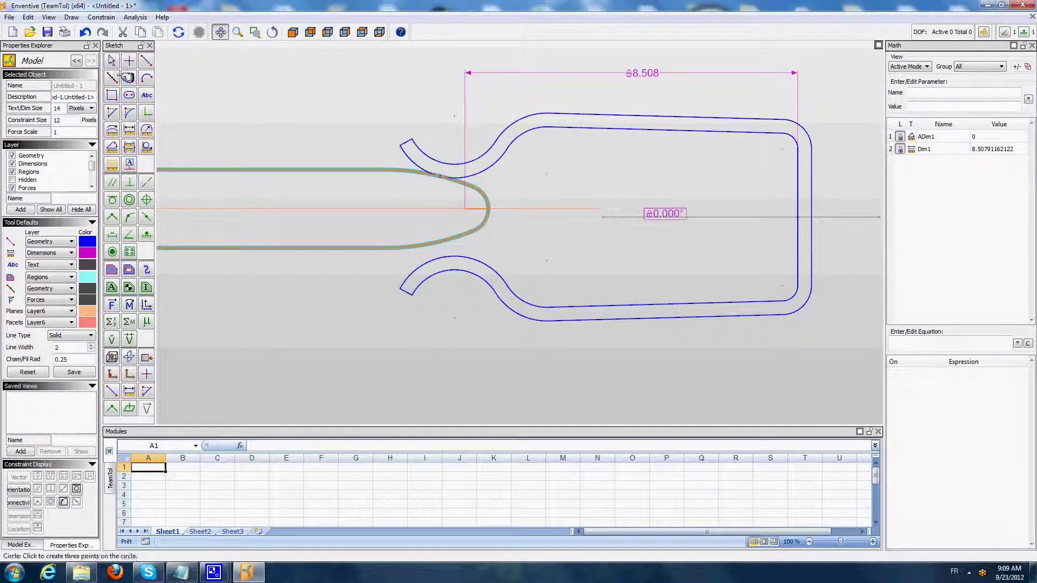
{"action": "left_click", "coordinate": [145, 59]}
{"action": "scroll", "coordinate": [425, 219], "scroll_direction": "up", "scroll_amount": 1}
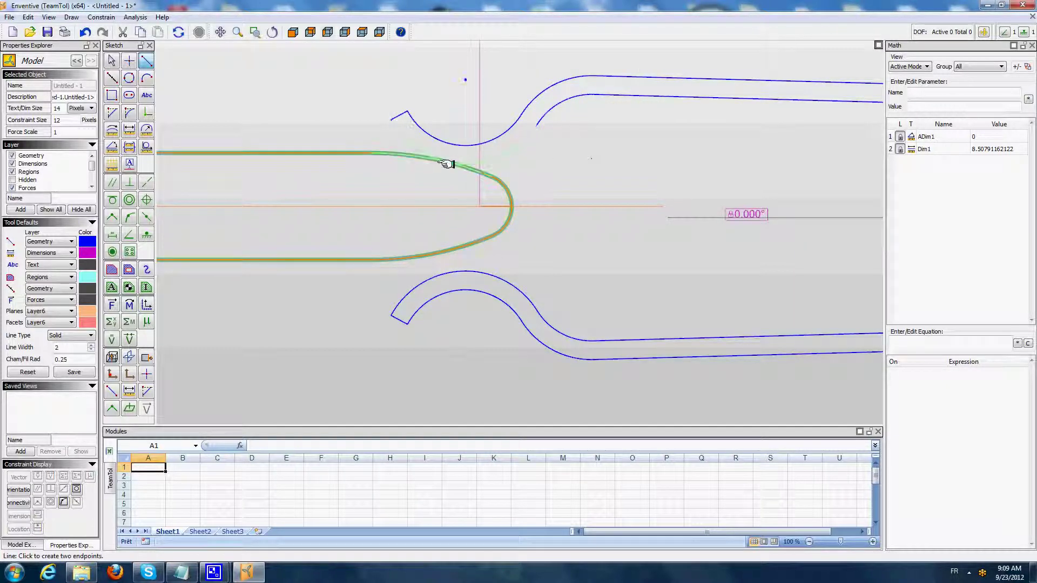
{"action": "left_click", "coordinate": [446, 164]}
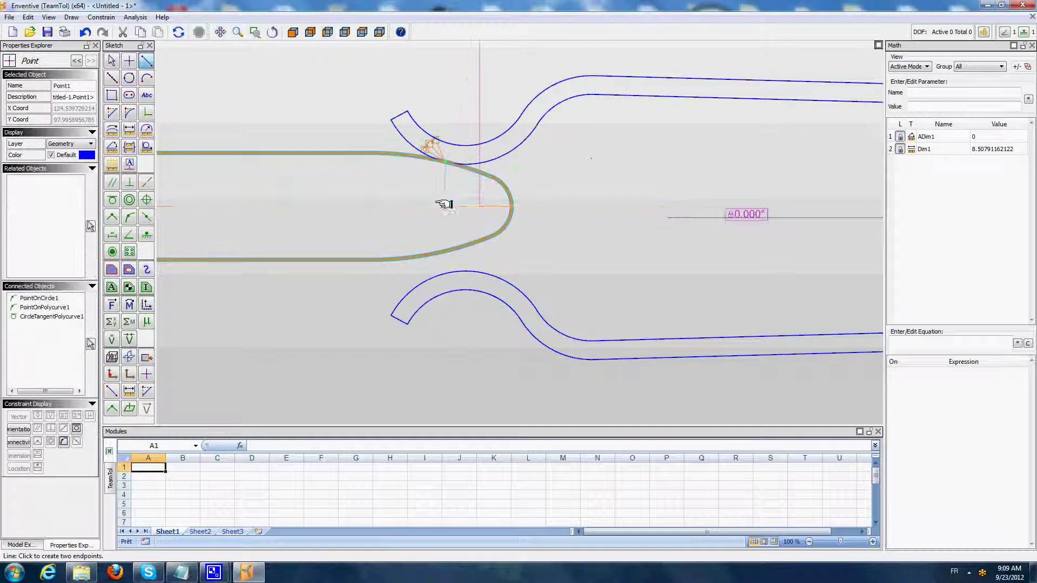
{"action": "left_click", "coordinate": [443, 250]}
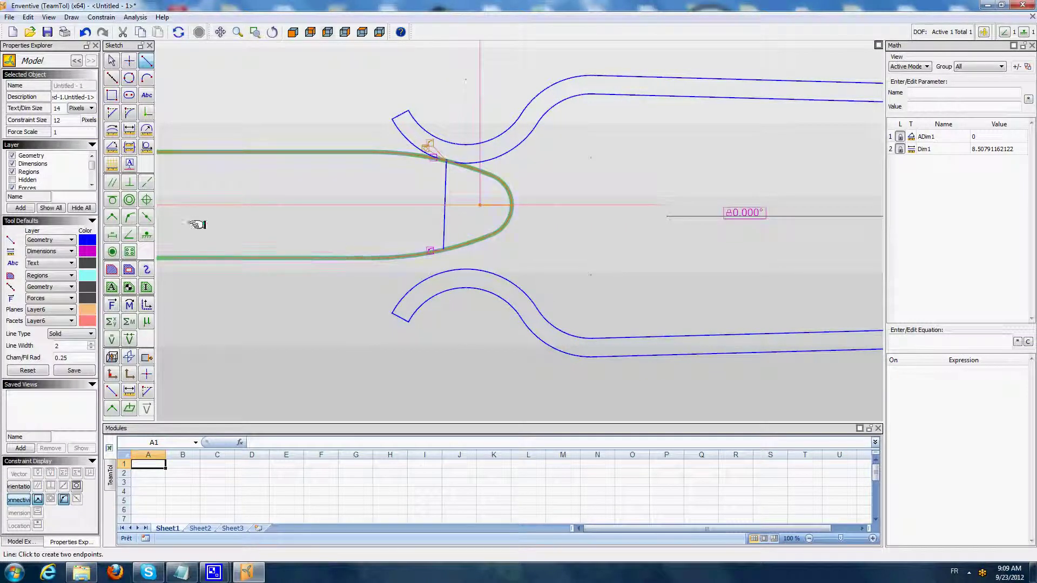
Constrain the line across the pin perpendicular to the contact's centerline and add a curve length dimension to it.
{"action": "left_click", "coordinate": [129, 182]}
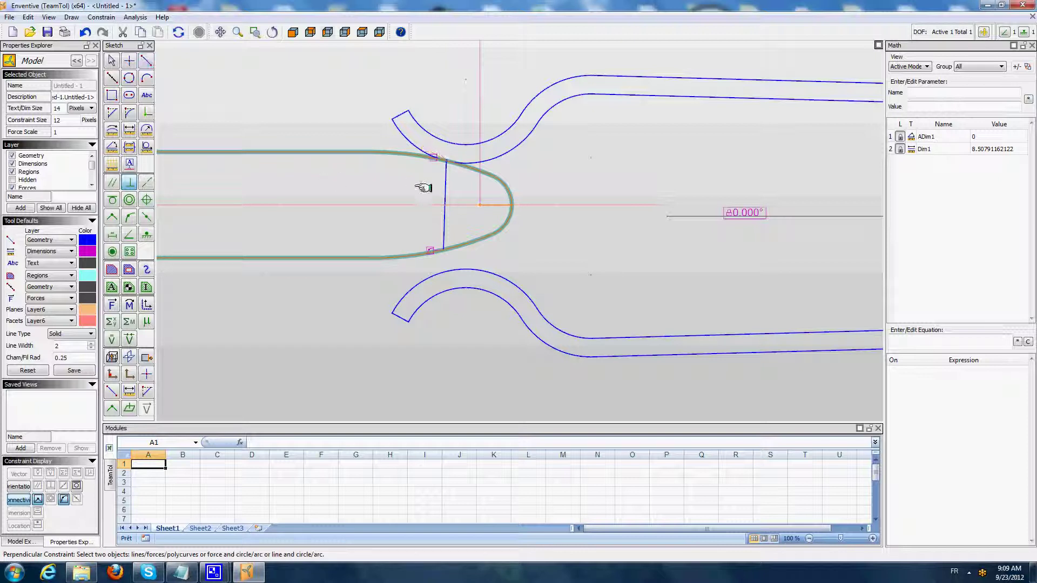
{"action": "left_click", "coordinate": [445, 184]}
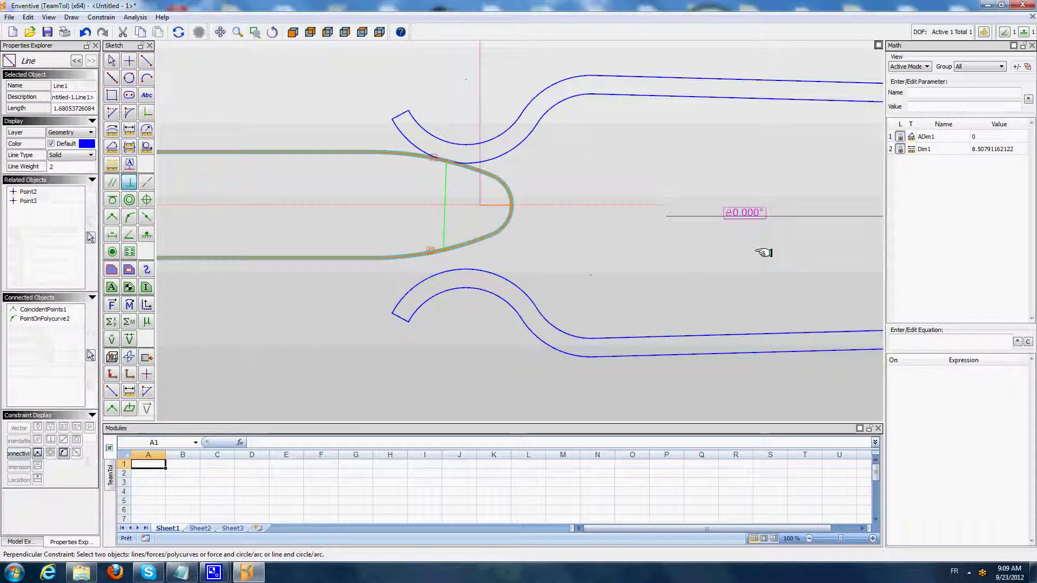
{"action": "left_click", "coordinate": [797, 216]}
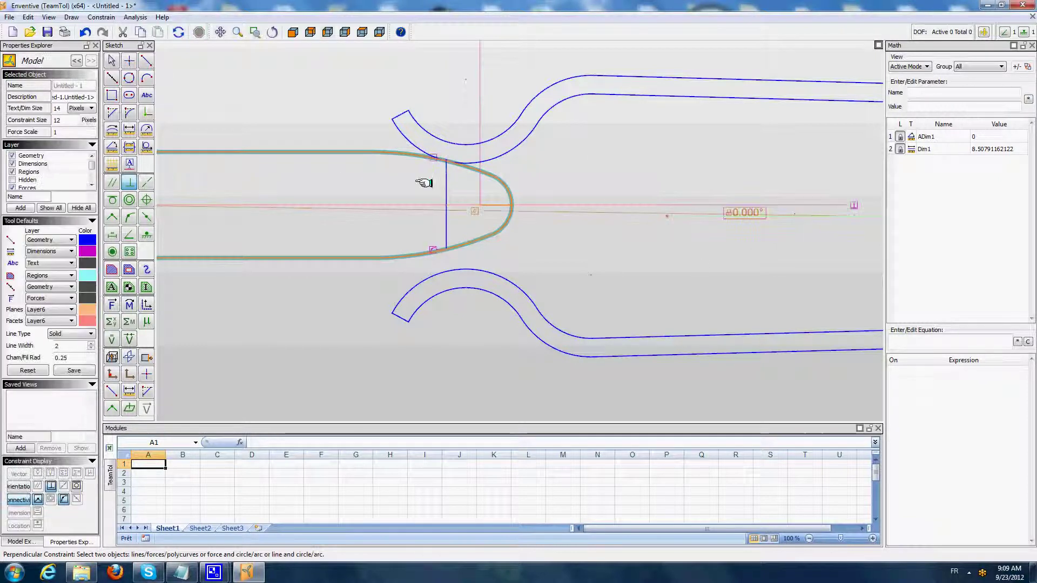
{"action": "left_click", "coordinate": [111, 130]}
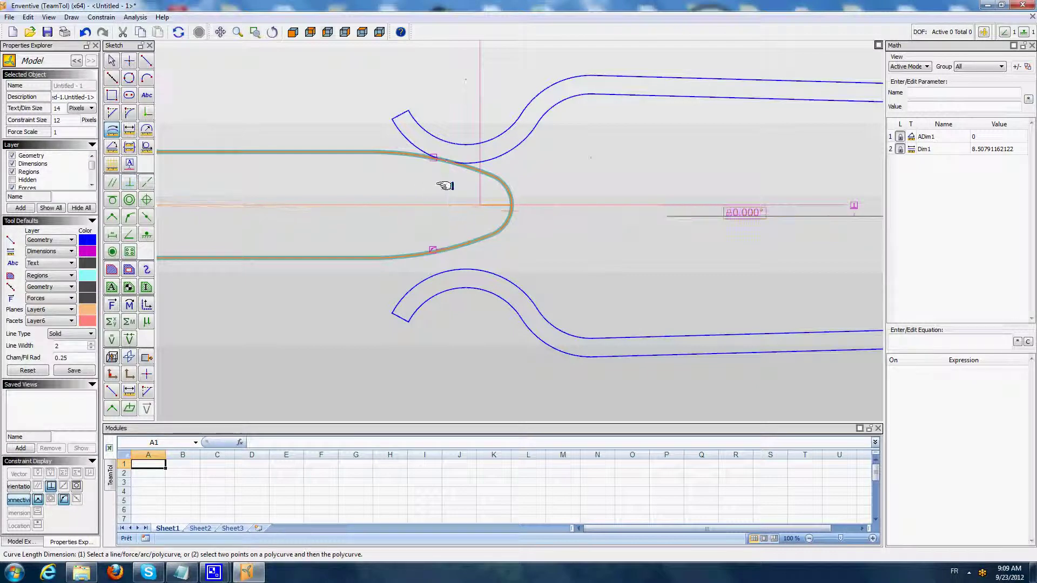
{"action": "left_click", "coordinate": [446, 185]}
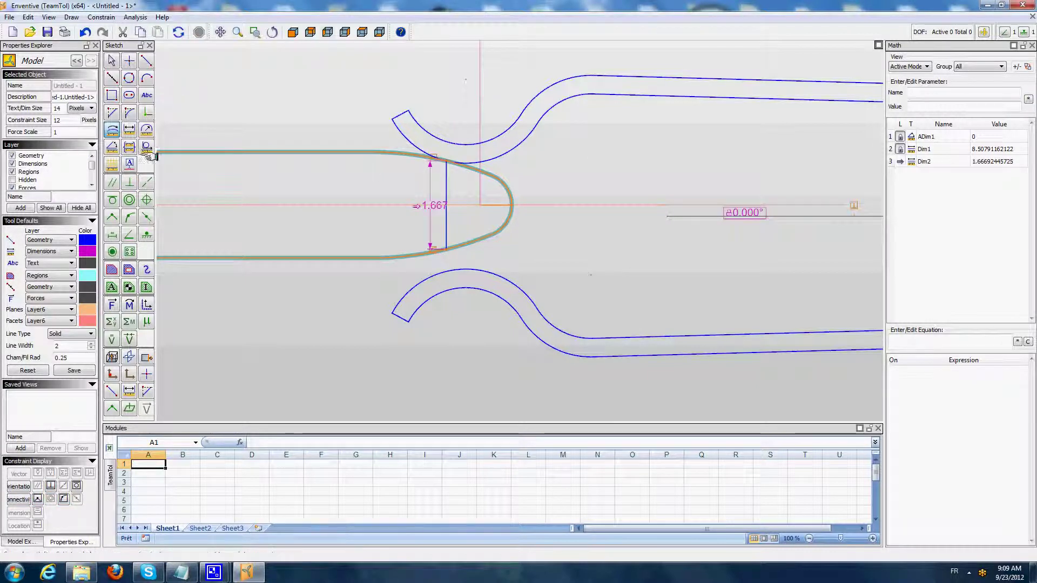
Add a linear dimension between the line across the pin and the contact's inner back wall.
{"action": "left_click", "coordinate": [130, 129]}
{"action": "scroll", "coordinate": [324, 196], "scroll_direction": "down", "scroll_amount": 1}
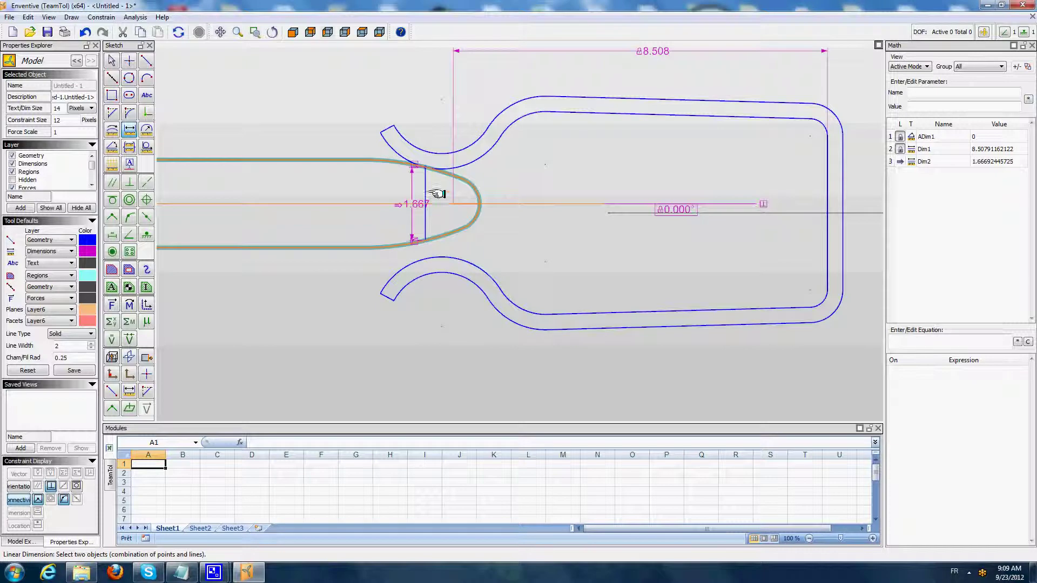
{"action": "left_click", "coordinate": [827, 215]}
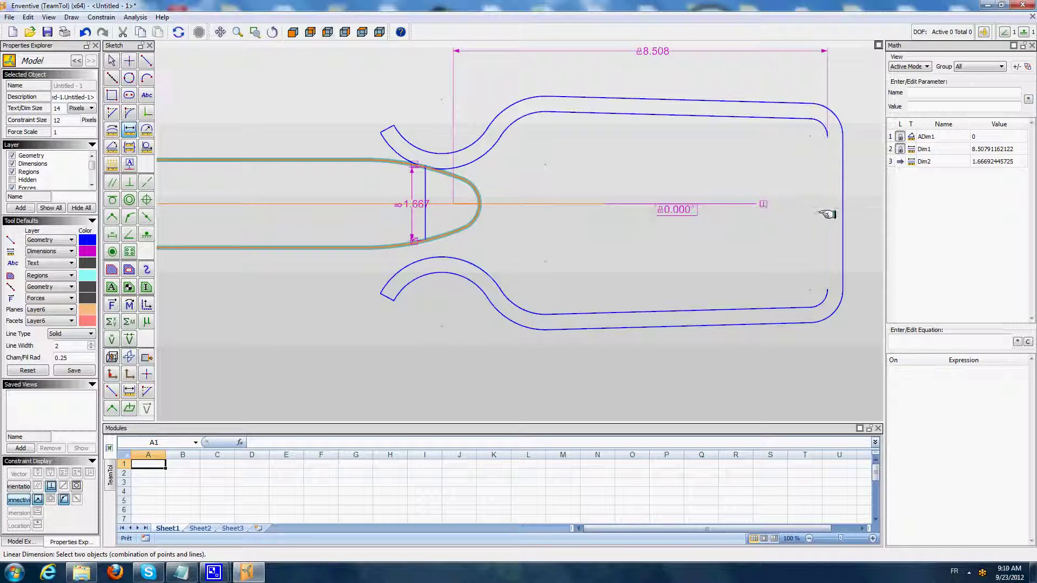
{"action": "left_click", "coordinate": [826, 214]}
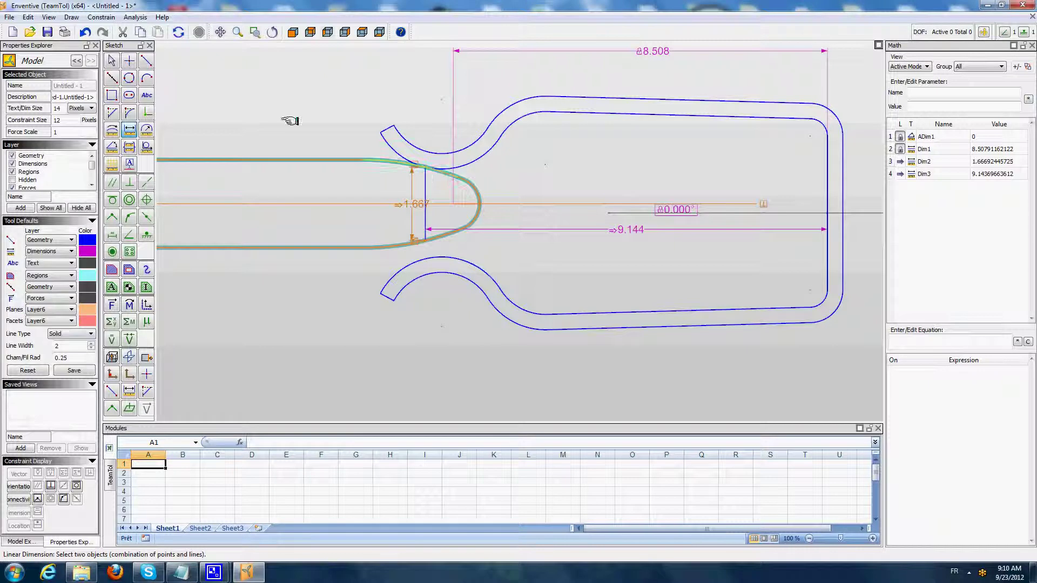
Reposition the new linear dimension below the contact and the pin width dimension away from the line, over the pin body.
{"action": "left_click", "coordinate": [112, 60]}
{"action": "left_click_drag", "start_coordinate": [626, 230], "coordinate": [640, 351]}
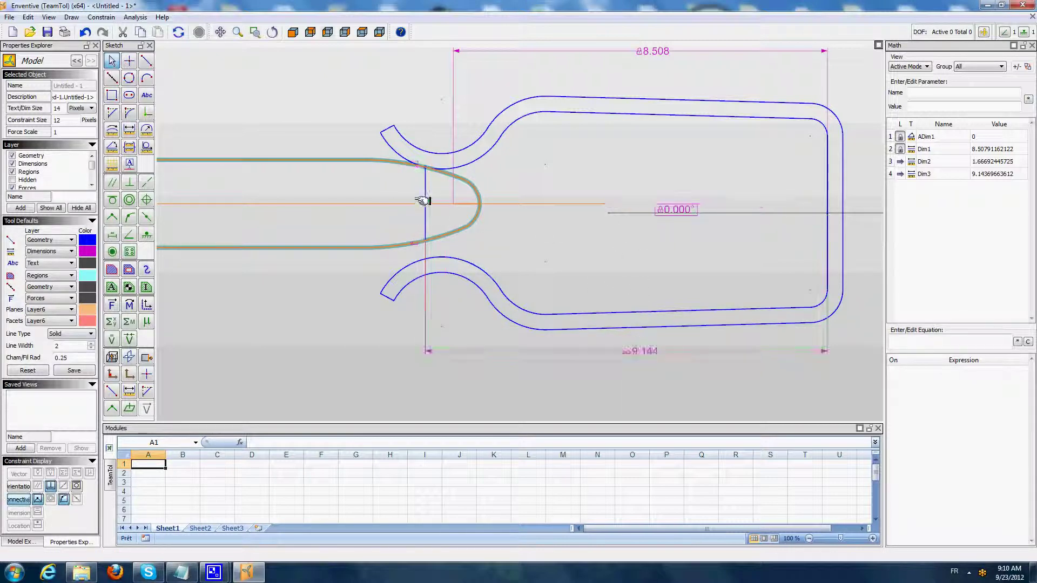
{"action": "left_click_drag", "start_coordinate": [423, 202], "coordinate": [347, 181]}
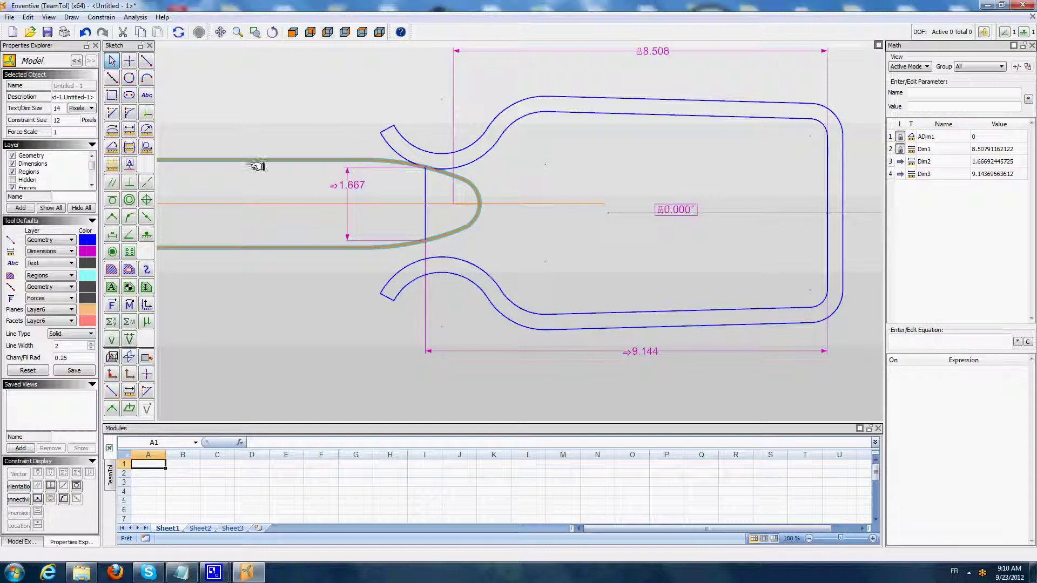
Rename the pin width dimension as S and the line-to-back-wall dimension as CP in the parameter list.
{"action": "left_click", "coordinate": [356, 187]}
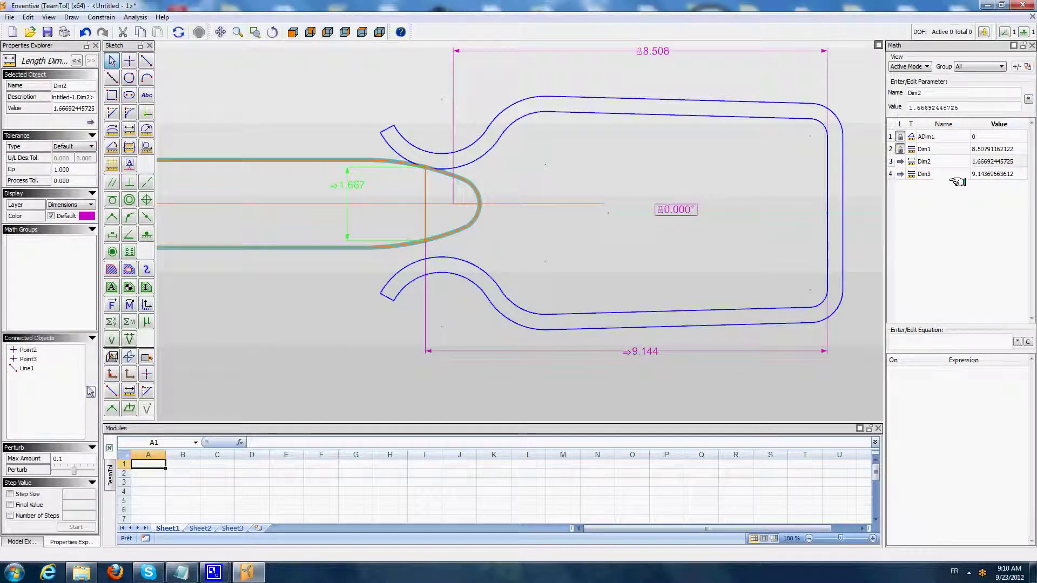
{"action": "left_click", "coordinate": [938, 162]}
{"action": "type", "text": "S"}
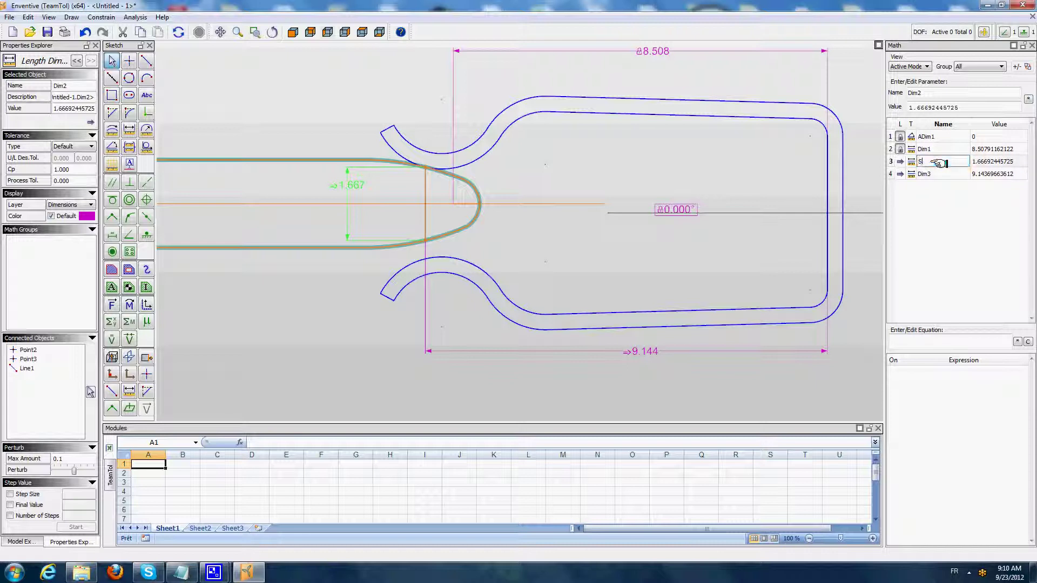
{"action": "key", "text": "Return"}
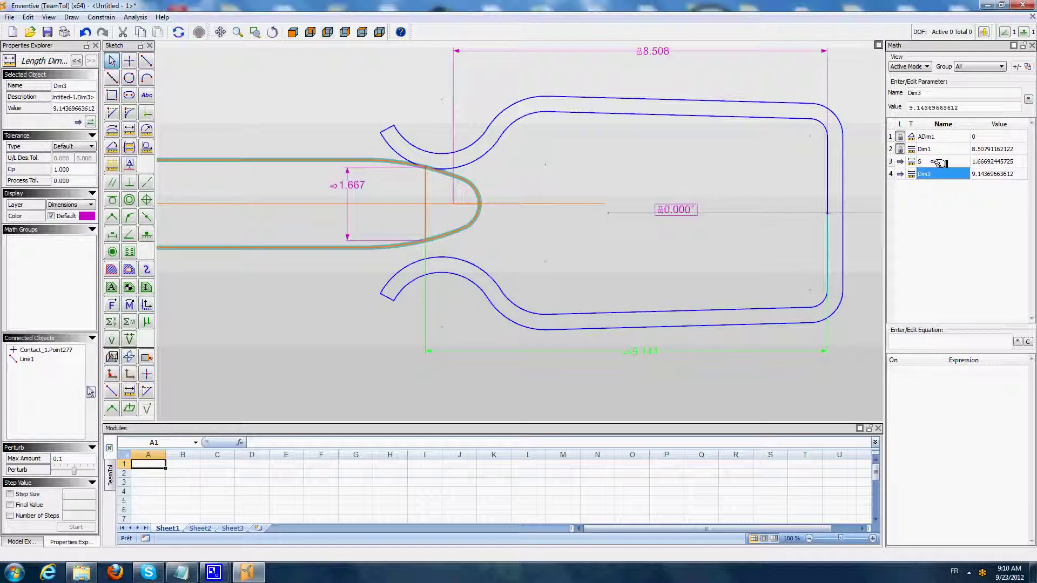
{"action": "type", "text": "CP"}
{"action": "key", "text": "Return"}
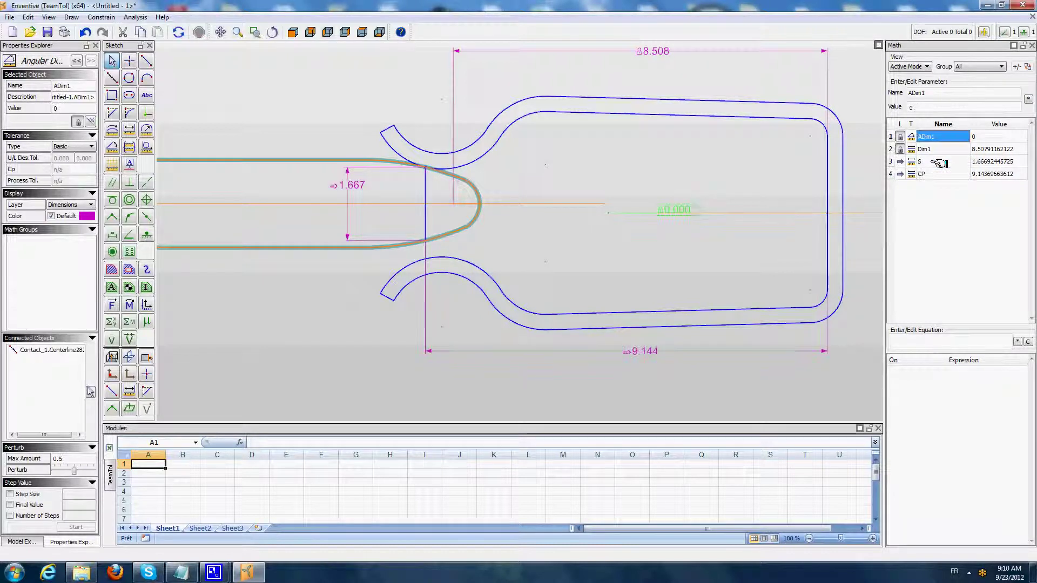
{"action": "key", "text": "Escape"}
Show the connection information in the parameter list and connect S to the Contact model's Spread parameter.
{"action": "mouse_move", "coordinate": [881, 169]}
{"action": "left_mouse_down"}
{"action": "mouse_move", "coordinate": [847, 167]}
{"action": "mouse_move", "coordinate": [826, 183]}
{"action": "mouse_move", "coordinate": [781, 173]}
{"action": "left_mouse_up"}
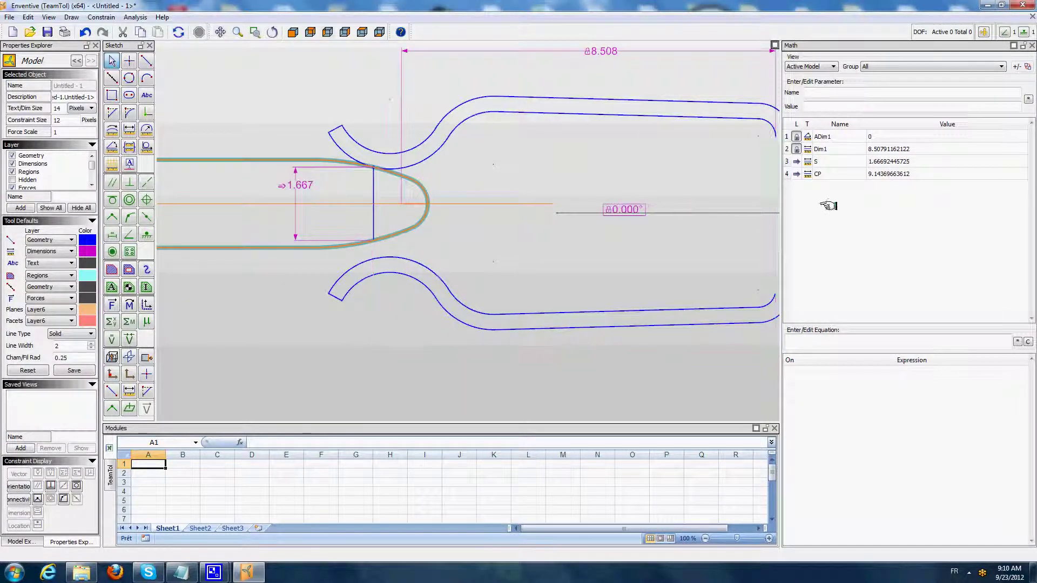
{"action": "left_click", "coordinate": [1017, 67]}
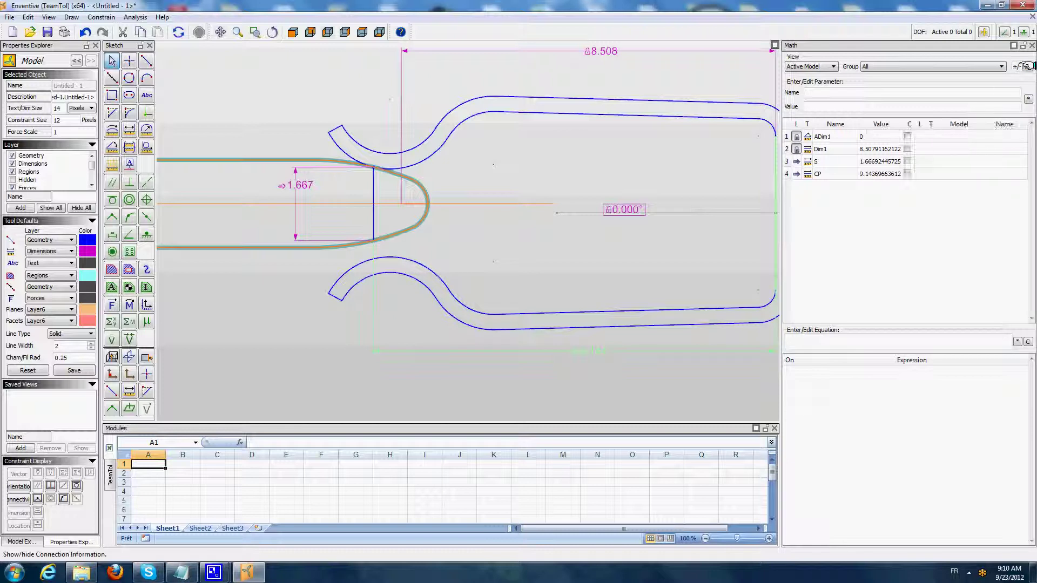
{"action": "left_click", "coordinate": [908, 161]}
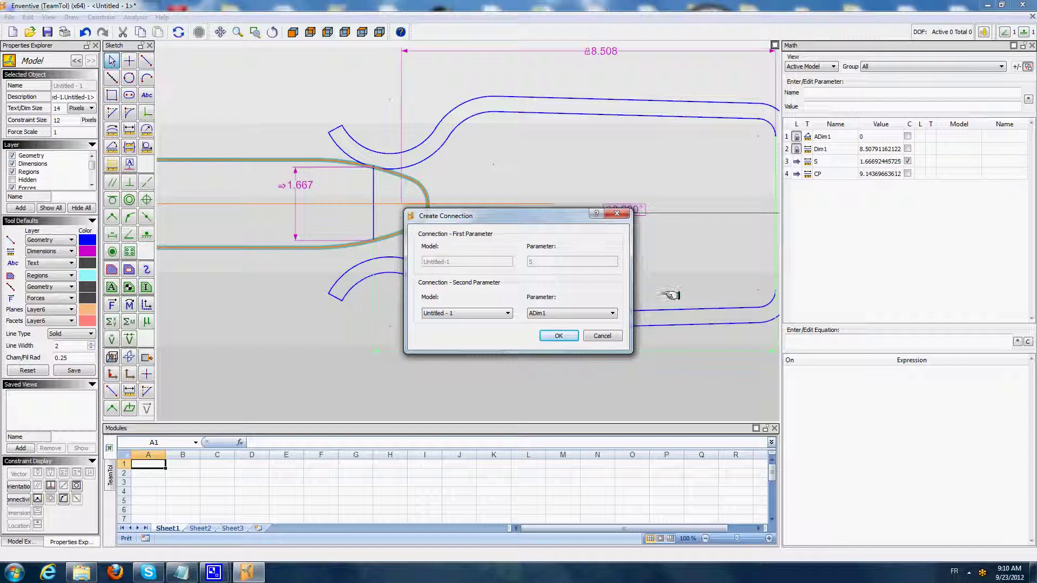
{"action": "left_click", "coordinate": [506, 312]}
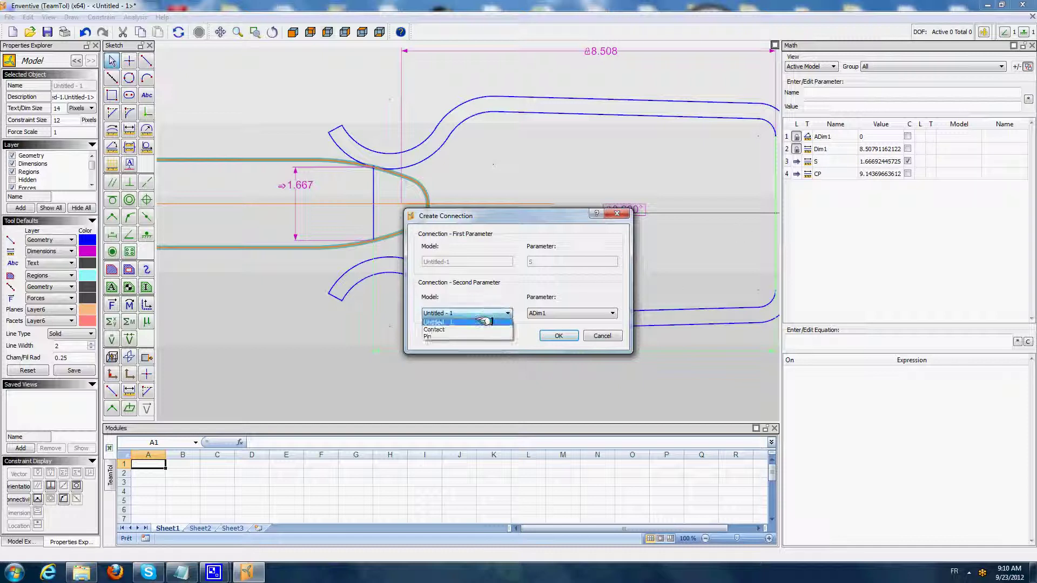
{"action": "left_click", "coordinate": [476, 330]}
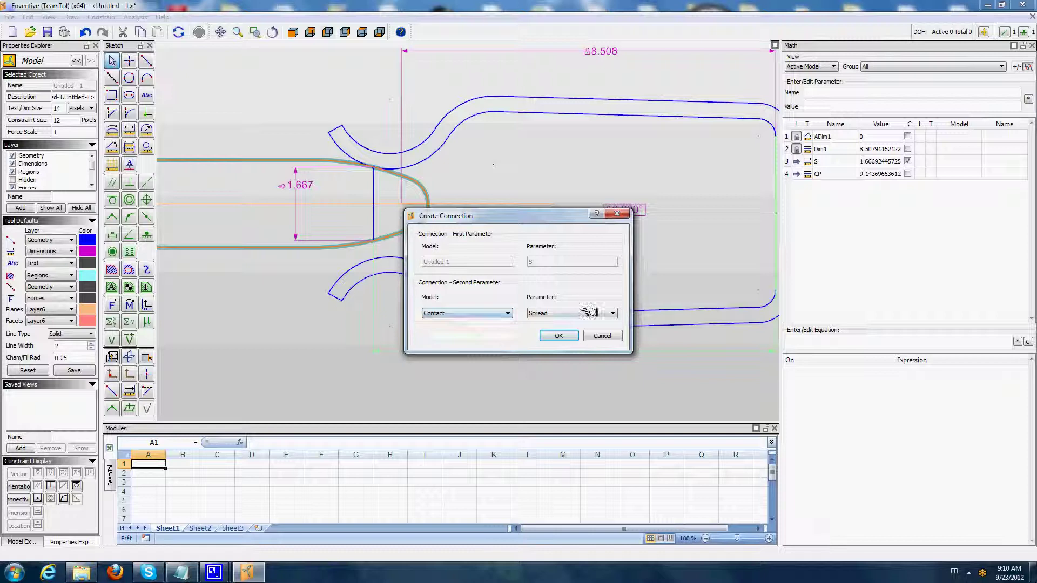
{"action": "left_click", "coordinate": [591, 313]}
{"action": "left_click", "coordinate": [554, 323]}
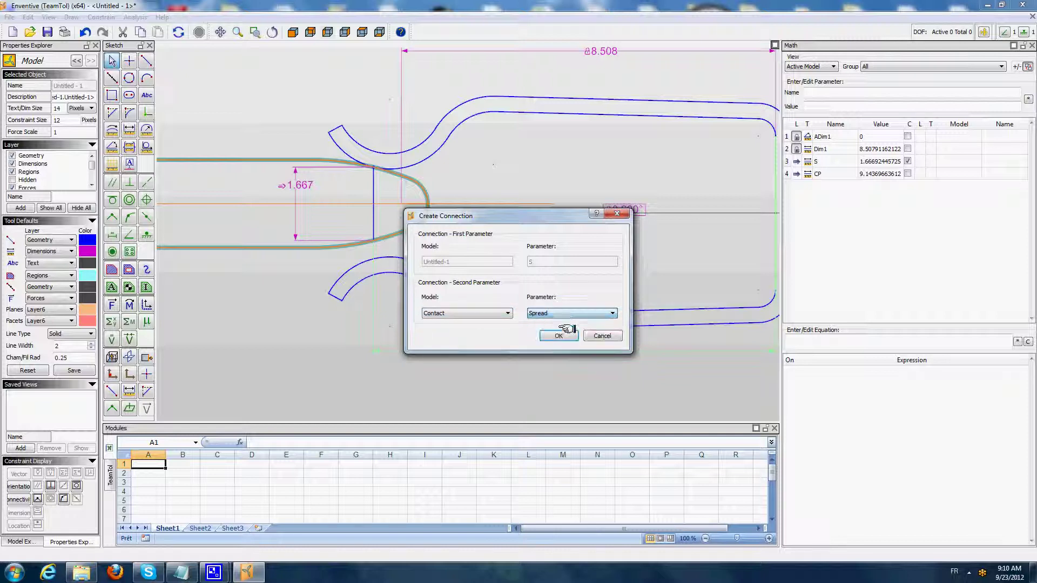
{"action": "left_click", "coordinate": [556, 334]}
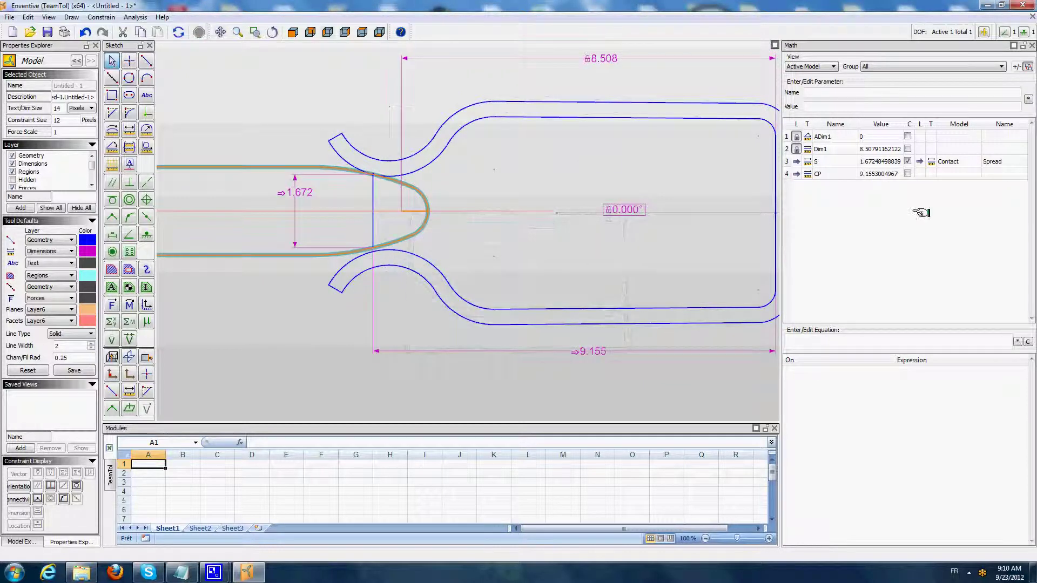
Connect the CP parameter to the Contact model's ContactPoint parameter.
{"action": "left_click", "coordinate": [908, 173]}
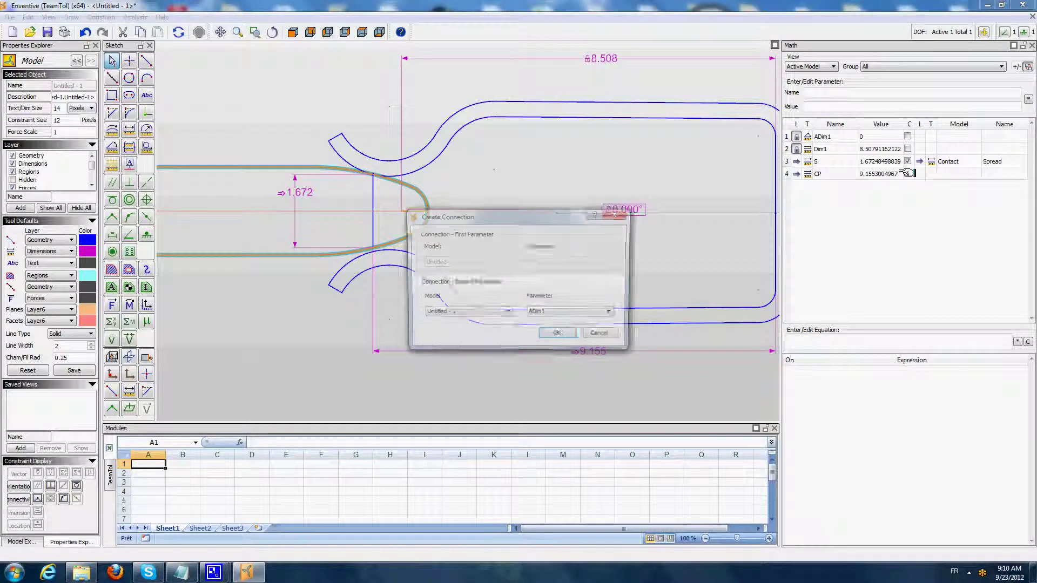
{"action": "left_click", "coordinate": [504, 314]}
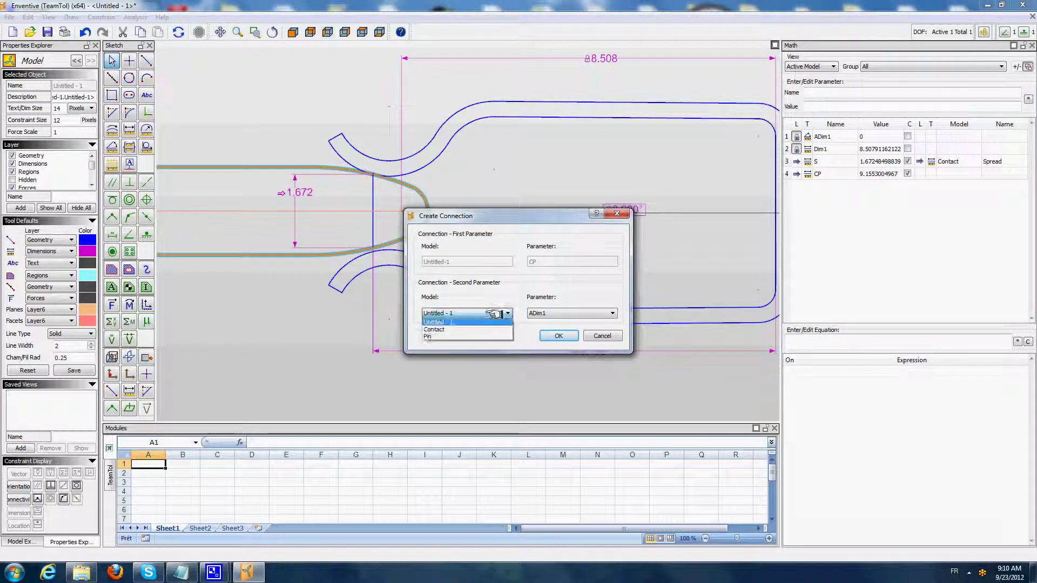
{"action": "left_click", "coordinate": [458, 323]}
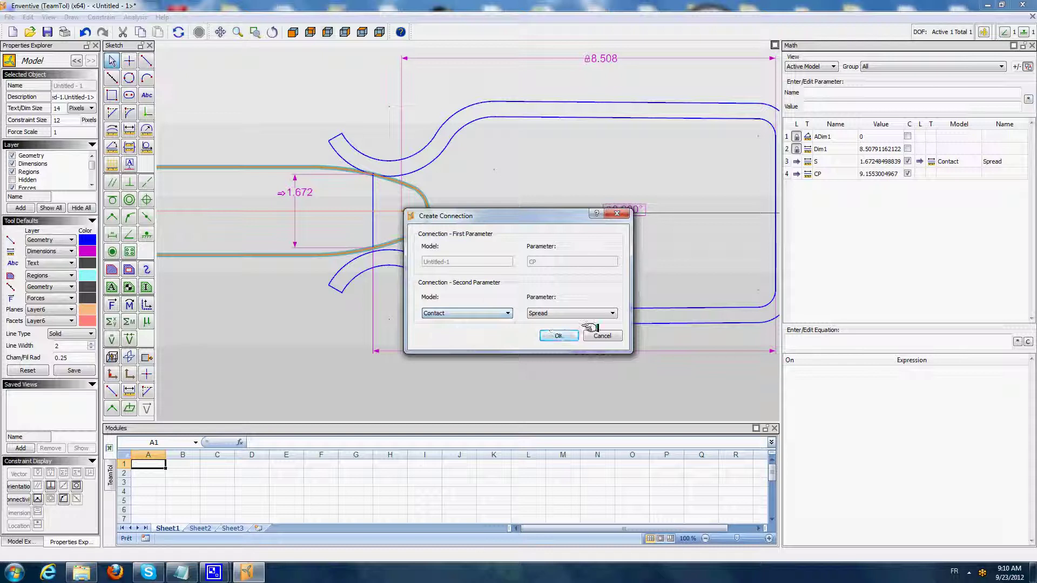
{"action": "left_click", "coordinate": [615, 313]}
{"action": "left_click_drag", "start_coordinate": [614, 332], "coordinate": [615, 371]}
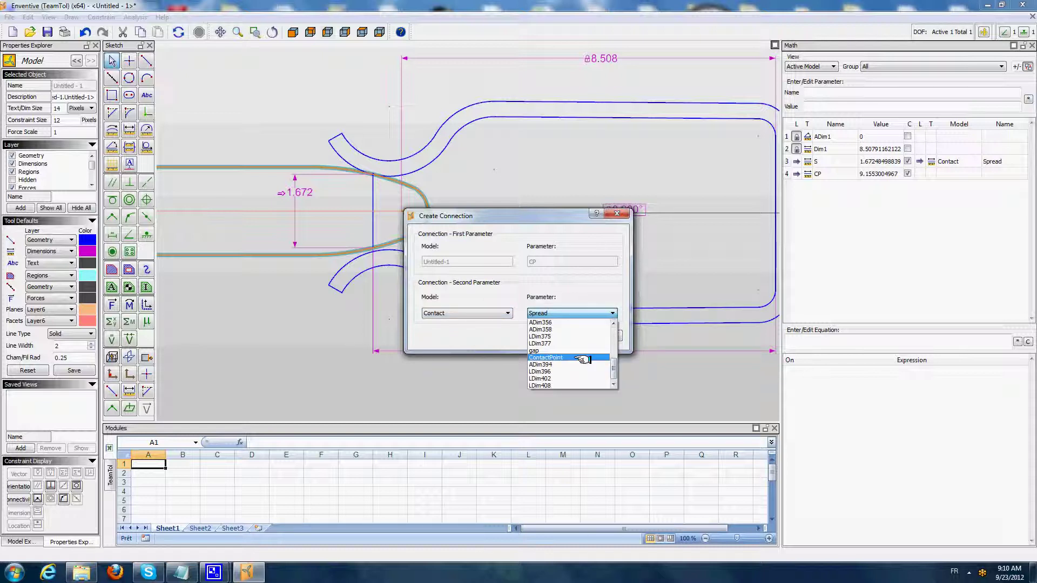
{"action": "left_click", "coordinate": [586, 358]}
{"action": "left_click", "coordinate": [562, 336]}
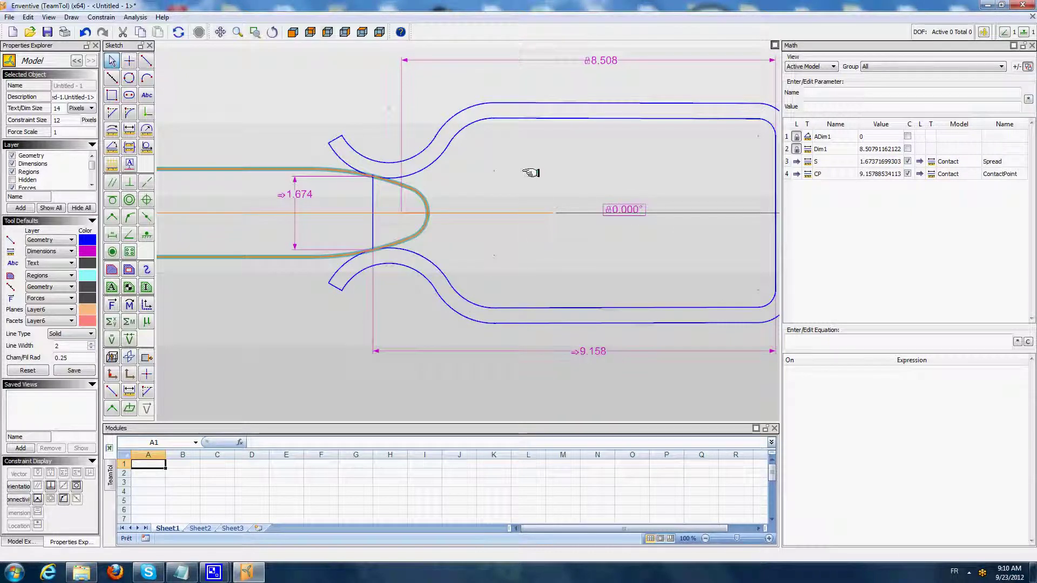
Vary the pin tip-to-back-wall dimension in small steps between about 6.308 and 8.608 to move the pin, leaving it at 7.408.
{"action": "scroll", "coordinate": [531, 173], "scroll_direction": "down", "scroll_amount": 1}
{"action": "middle_click_drag", "start_coordinate": [528, 197], "coordinate": [567, 212]}
{"action": "key", "text": "Escape"}
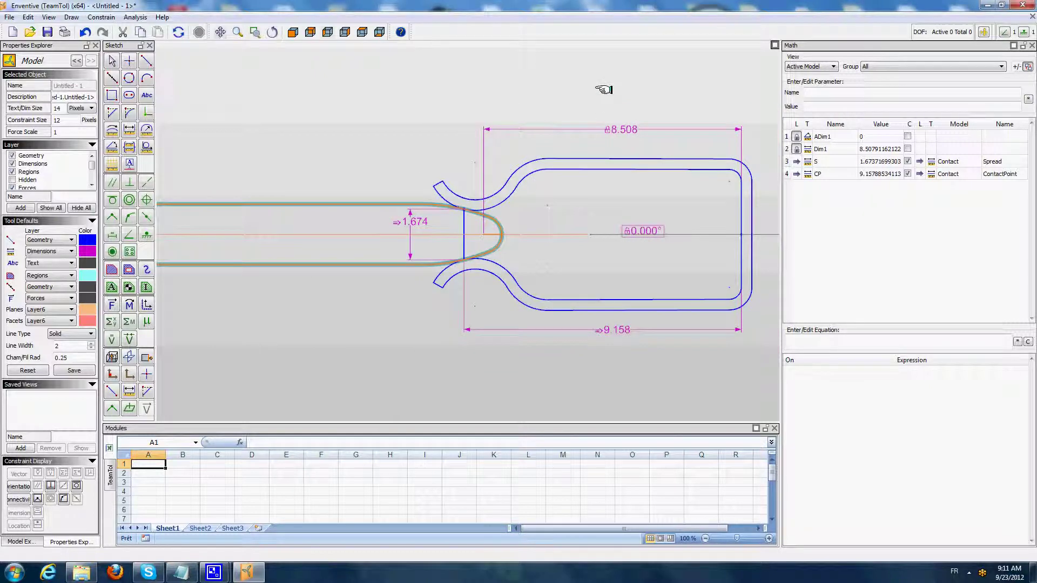
{"action": "left_click", "coordinate": [621, 131]}
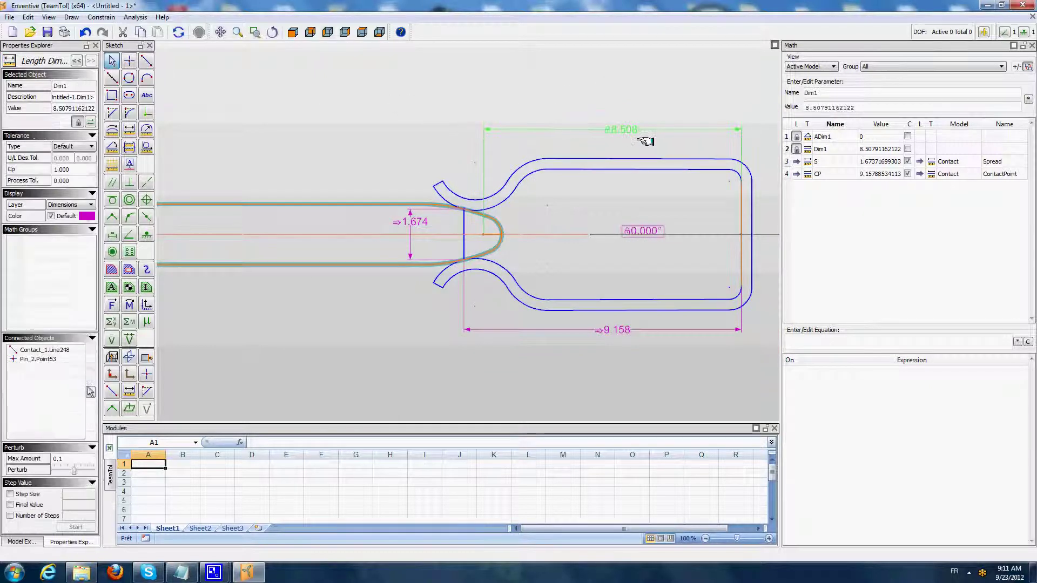
{"action": "key", "text": "Up"}
{"action": "key", "text": "Down"}
{"action": "key", "text": "Down"}
{"action": "key", "text": "Down"}
{"action": "key", "text": "Down"}
{"action": "key", "text": "Down"}
{"action": "key", "text": "Down"}
{"action": "key", "text": "Down"}
{"action": "key", "text": "Down"}
{"action": "key", "text": "Down"}
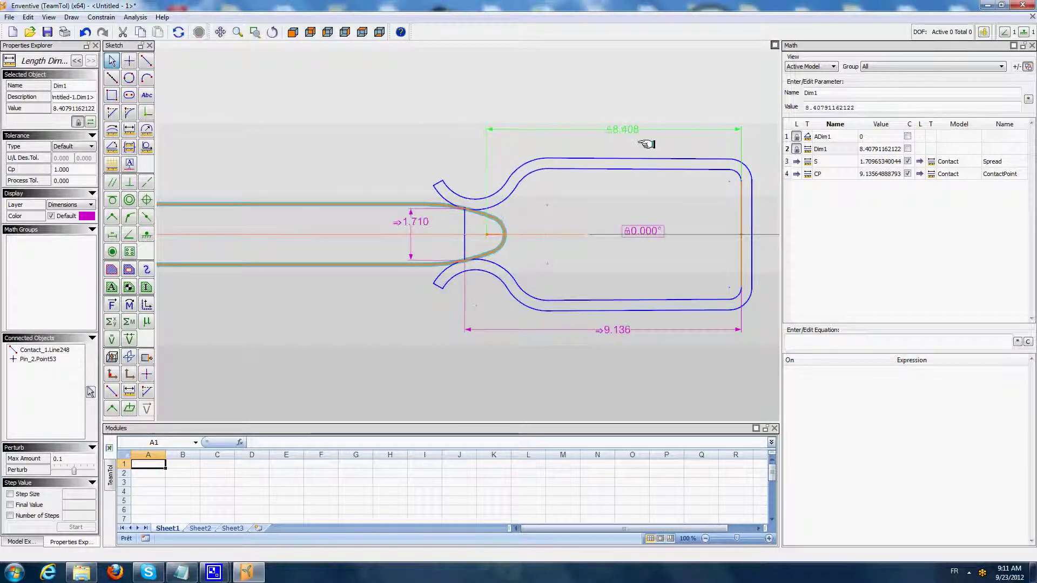
{"action": "key", "text": "Down"}
{"action": "key", "text": "Down"}
{"action": "key", "text": "Down"}
{"action": "key", "text": "Down"}
{"action": "key", "text": "Down"}
{"action": "key", "text": "Down"}
{"action": "key", "text": "Down"}
{"action": "key", "text": "Down"}
{"action": "key", "text": "Down"}
{"action": "key", "text": "Down"}
{"action": "key", "text": "Down"}
{"action": "key", "text": "Down"}
{"action": "key", "text": "Down"}
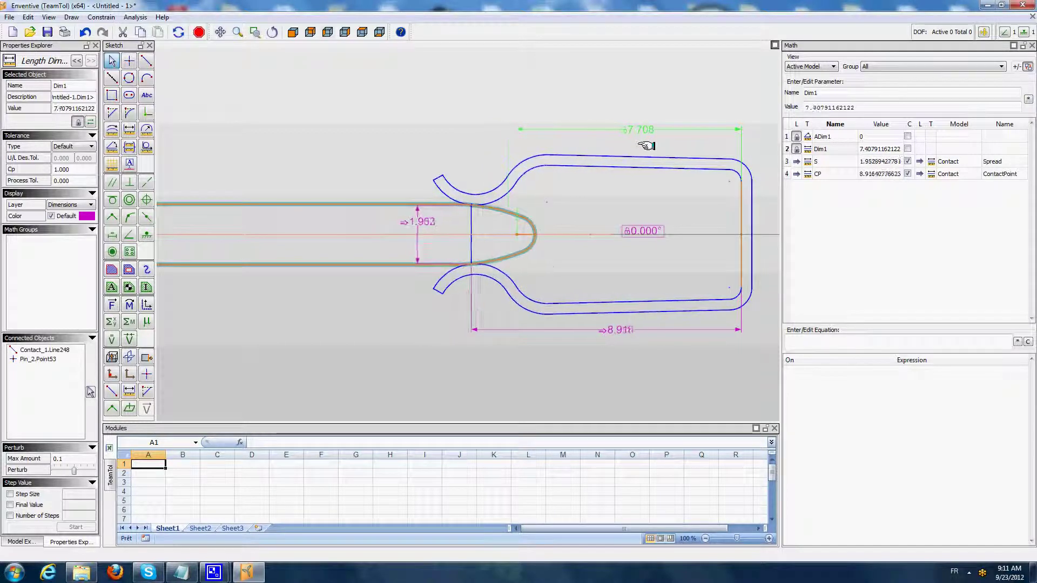
{"action": "key", "text": "Up"}
{"action": "key", "text": "Up"}
{"action": "key", "text": "Up"}
{"action": "key", "text": "Up"}
{"action": "key", "text": "Up"}
{"action": "key", "text": "Up"}
{"action": "key", "text": "Up"}
{"action": "key", "text": "Up"}
{"action": "key", "text": "Up"}
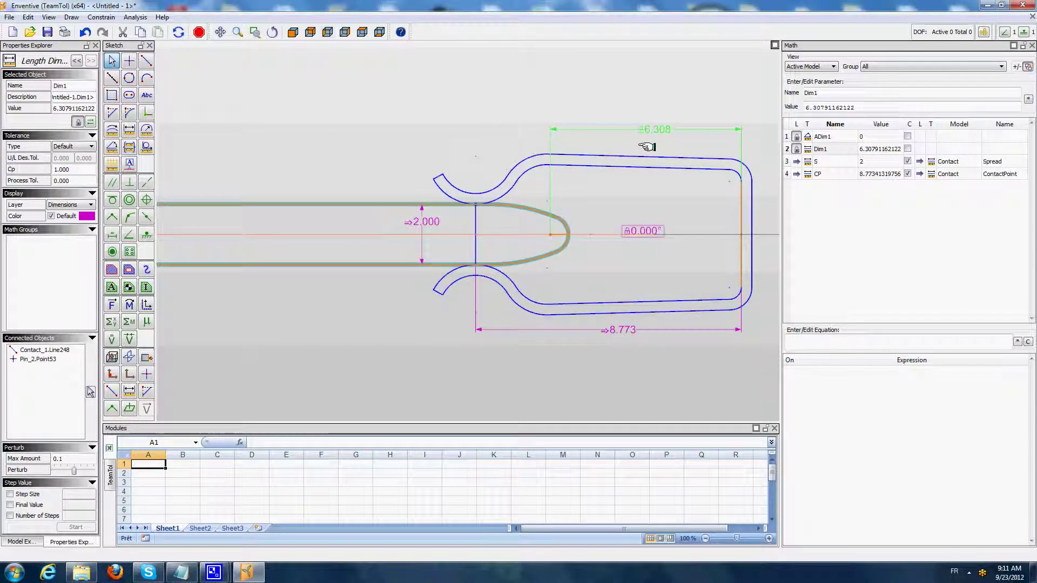
{"action": "key", "text": "Up"}
{"action": "key", "text": "Up"}
{"action": "key", "text": "Up"}
{"action": "key", "text": "Up"}
{"action": "key", "text": "Up"}
{"action": "key", "text": "Up"}
{"action": "key", "text": "Up"}
{"action": "key", "text": "Up"}
{"action": "key", "text": "Up"}
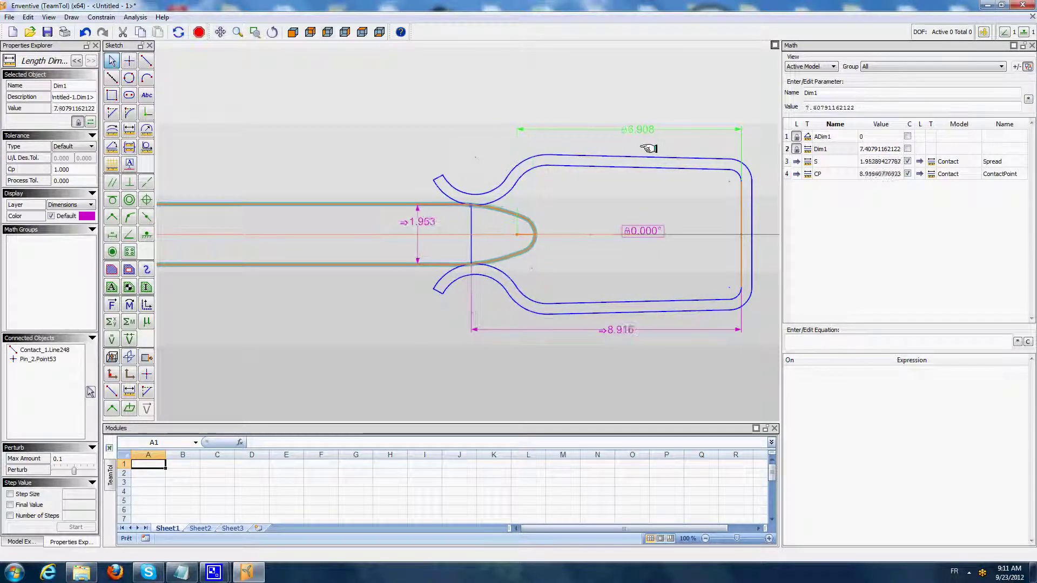
{"action": "key", "text": "Up"}
{"action": "key", "text": "Up"}
{"action": "key", "text": "Up"}
{"action": "key", "text": "Up"}
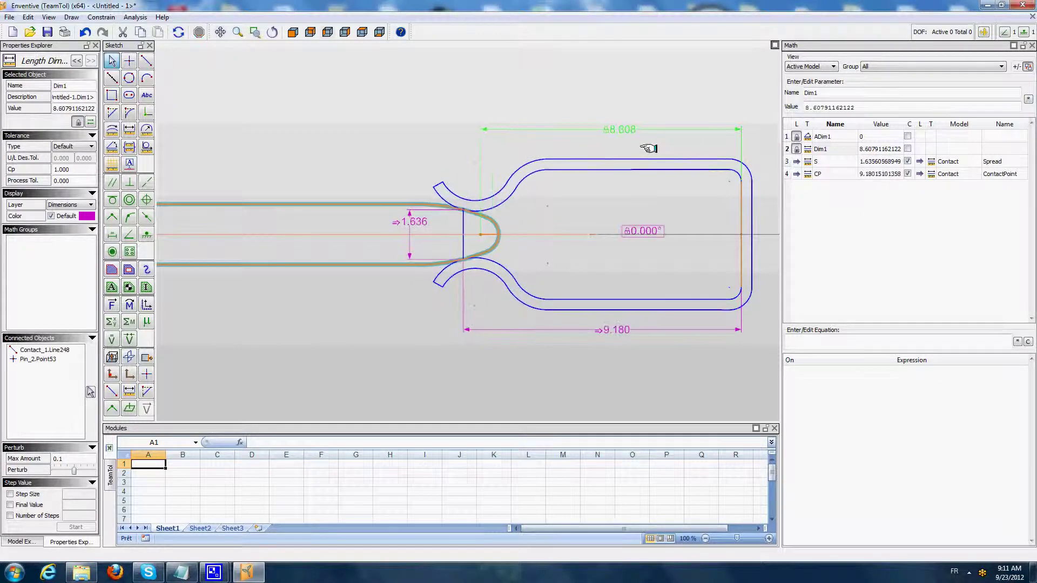
{"action": "key", "text": "Down"}
{"action": "key", "text": "Down"}
{"action": "key", "text": "Down"}
{"action": "key", "text": "Down"}
{"action": "key", "text": "Down"}
{"action": "key", "text": "Down"}
{"action": "key", "text": "Down"}
{"action": "key", "text": "Down"}
{"action": "key", "text": "Down"}
{"action": "key", "text": "Down"}
{"action": "key", "text": "Down"}
{"action": "key", "text": "Down"}
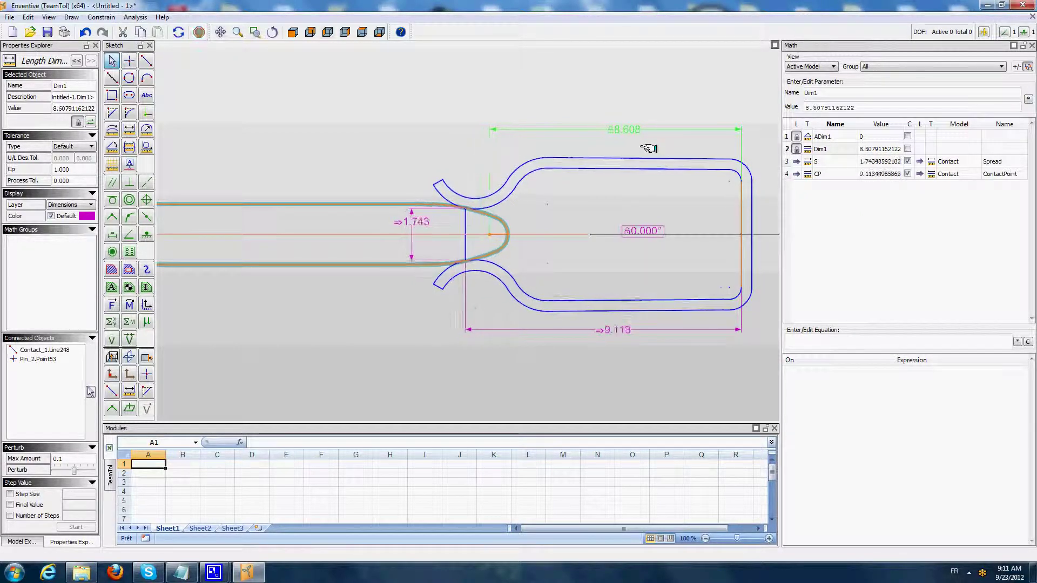
{"action": "left_click", "coordinate": [578, 92]}
Set the default color of the Forces layer to red.
{"action": "middle_click_drag", "start_coordinate": [577, 232], "coordinate": [554, 162]}
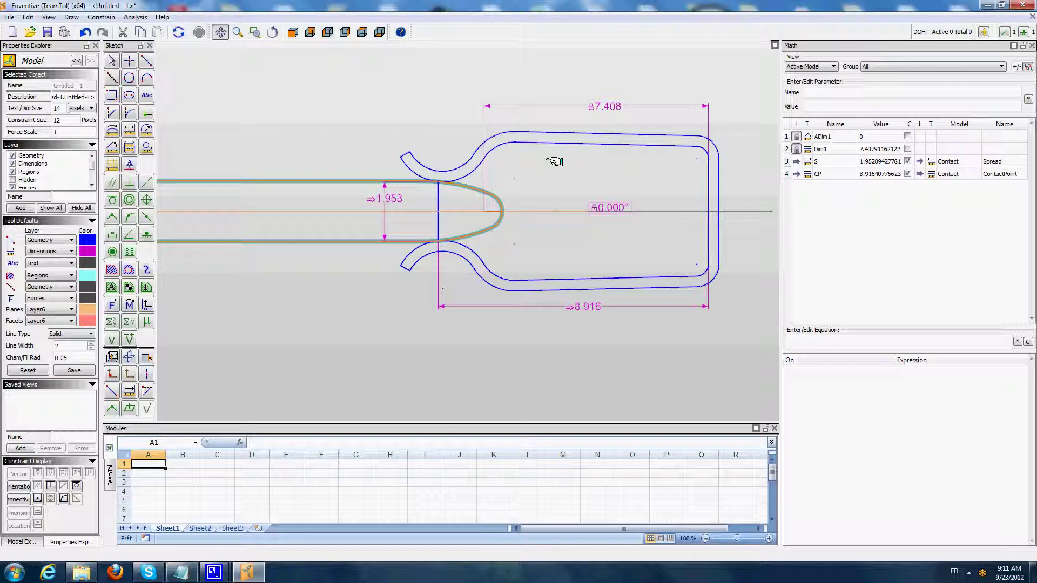
{"action": "scroll", "coordinate": [555, 173], "scroll_direction": "down", "scroll_amount": 2}
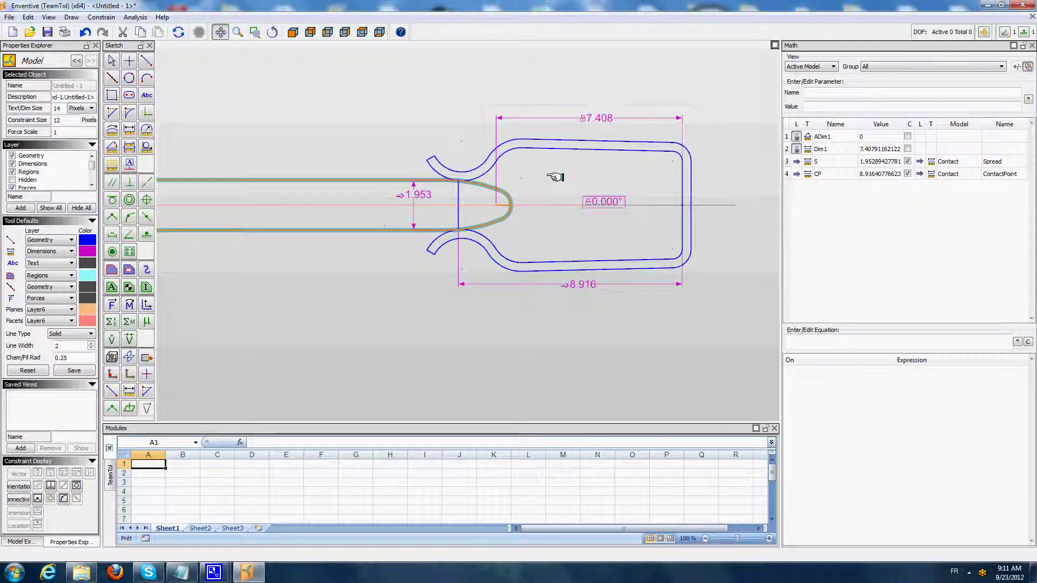
{"action": "middle_click_drag", "start_coordinate": [553, 181], "coordinate": [673, 189]}
{"action": "scroll", "coordinate": [672, 189], "scroll_direction": "down", "scroll_amount": 2}
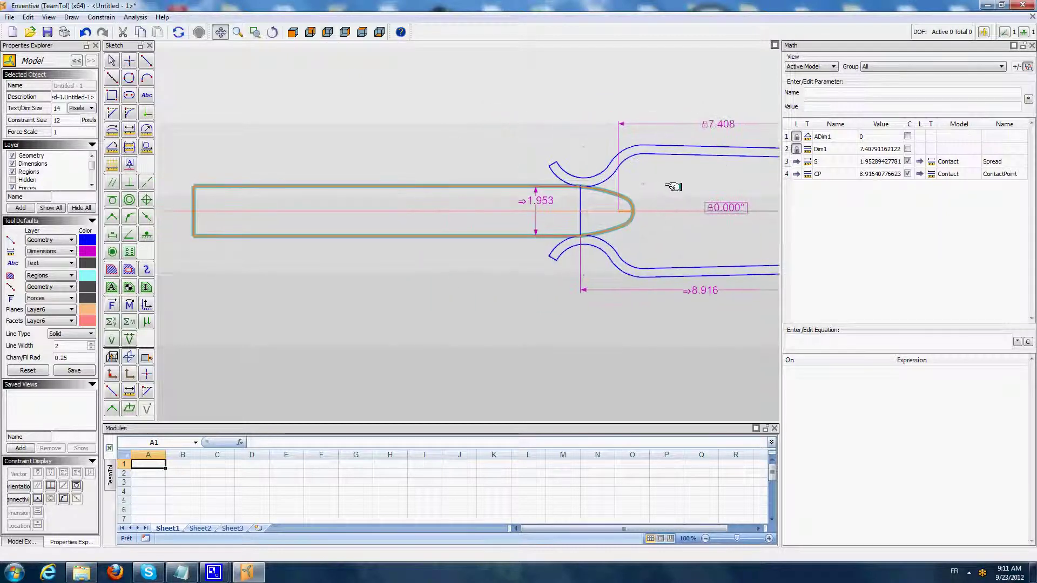
{"action": "left_click_drag", "start_coordinate": [529, 173], "coordinate": [469, 164]}
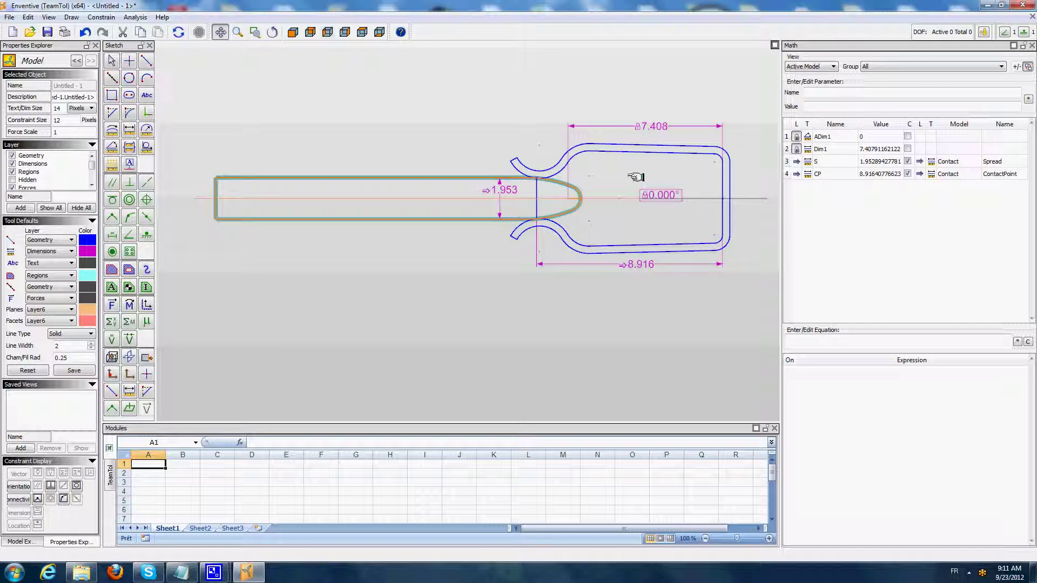
{"action": "left_click_drag", "start_coordinate": [635, 178], "coordinate": [602, 175]}
{"action": "left_click", "coordinate": [112, 61]}
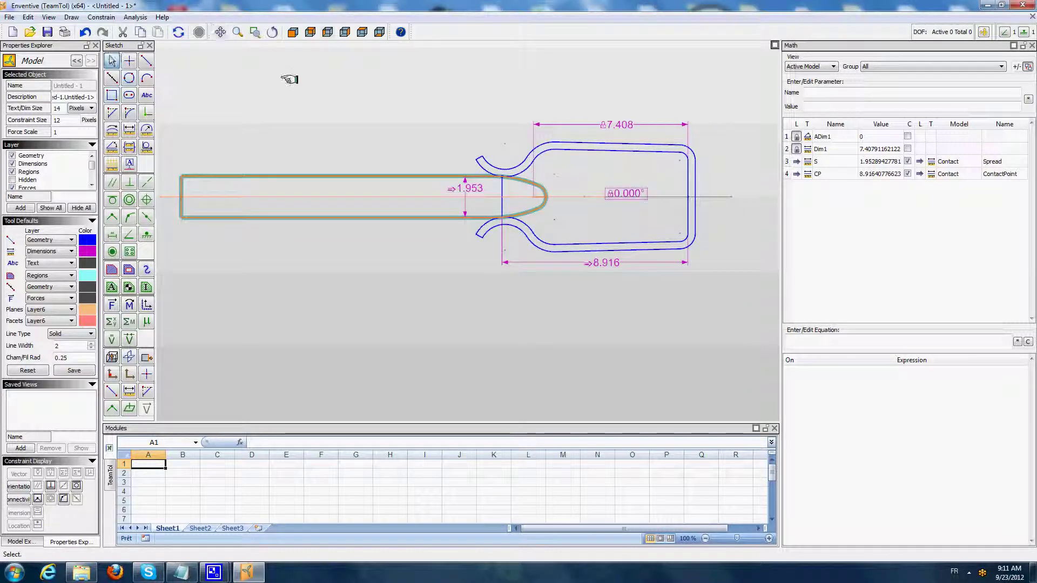
{"action": "left_click", "coordinate": [87, 298]}
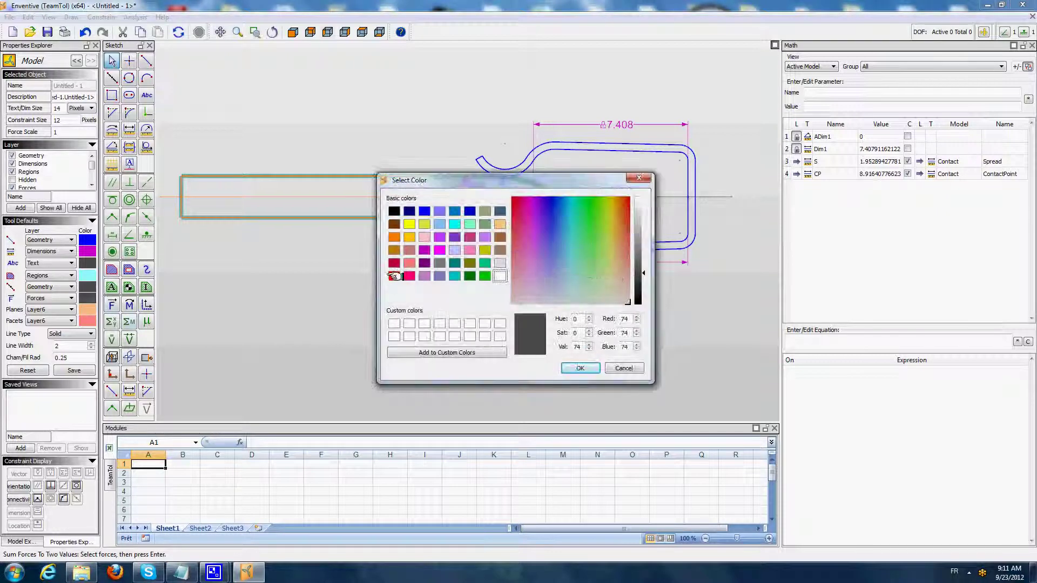
{"action": "left_click", "coordinate": [394, 276]}
{"action": "left_click", "coordinate": [579, 368]}
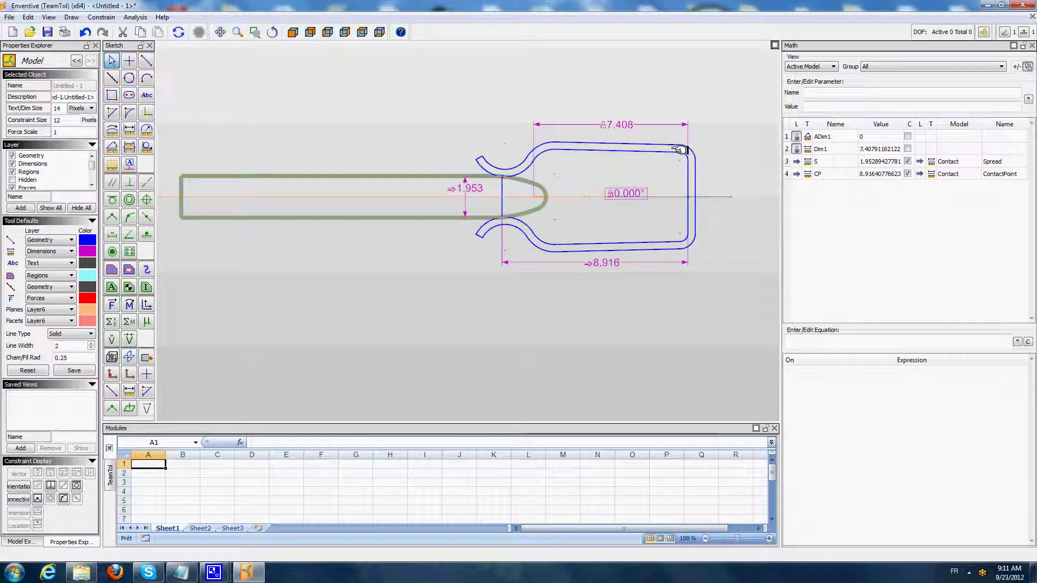
Draw a short line across the contact's wall thickness where the upper arm meets the rear corner bend, and add the line's midpoint.
{"action": "scroll", "coordinate": [705, 153], "scroll_direction": "up", "scroll_amount": 3}
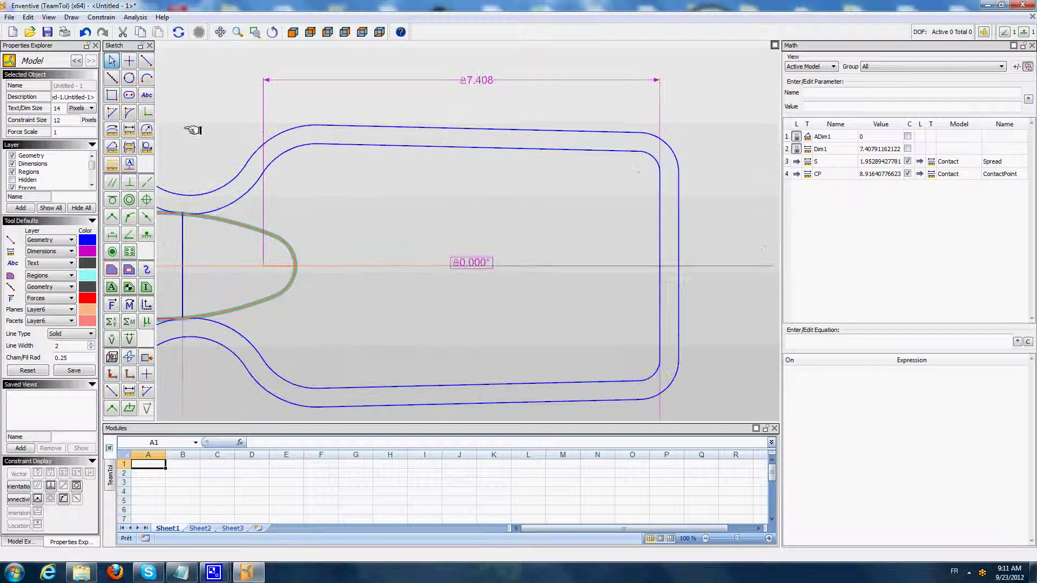
{"action": "left_click", "coordinate": [146, 60]}
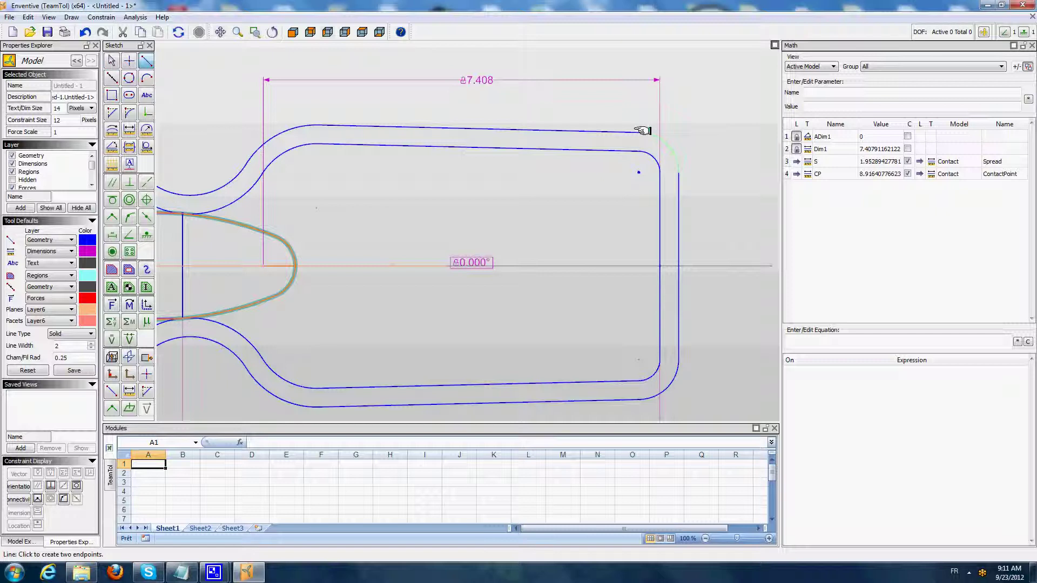
{"action": "left_click", "coordinate": [637, 162]}
{"action": "left_click", "coordinate": [639, 151]}
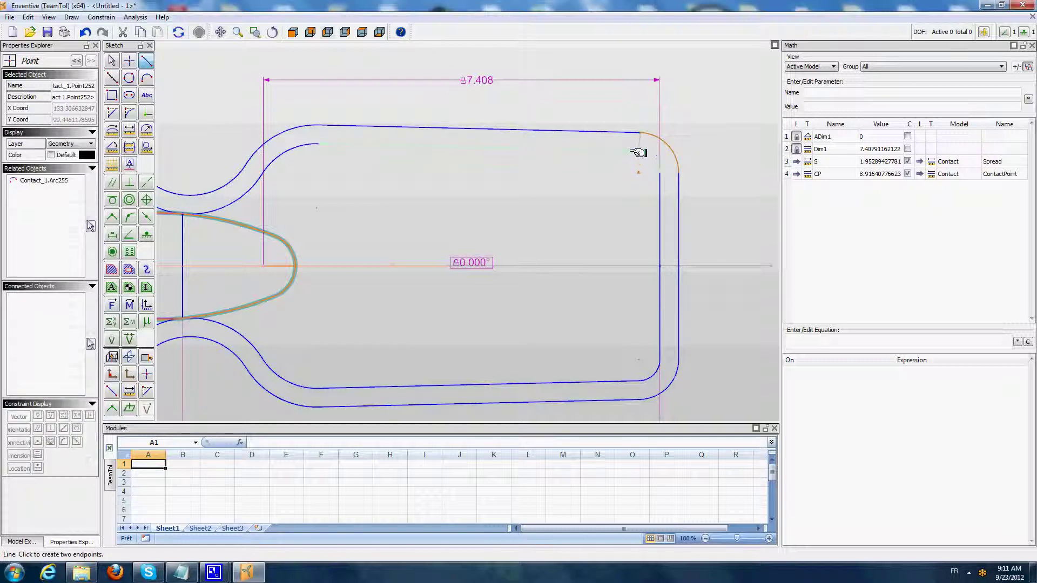
{"action": "left_click", "coordinate": [127, 95]}
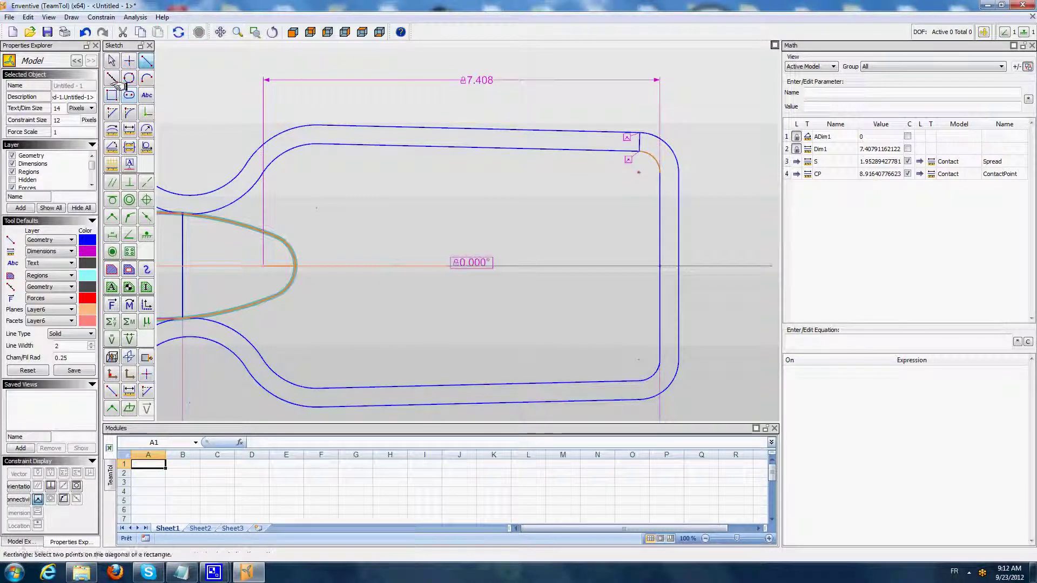
{"action": "left_click", "coordinate": [112, 61]}
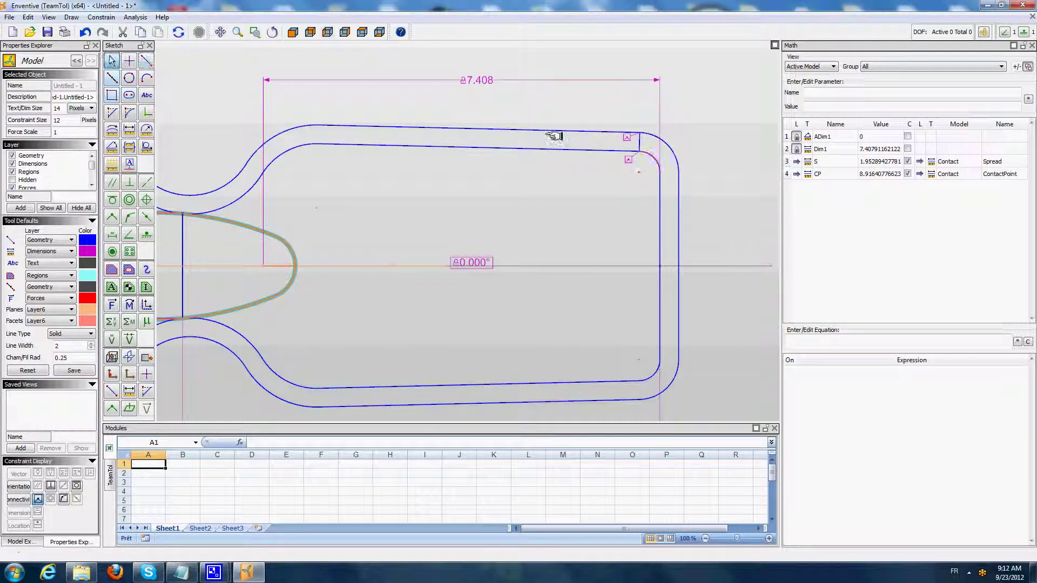
{"action": "right_click", "coordinate": [639, 138]}
{"action": "left_click", "coordinate": [681, 213]}
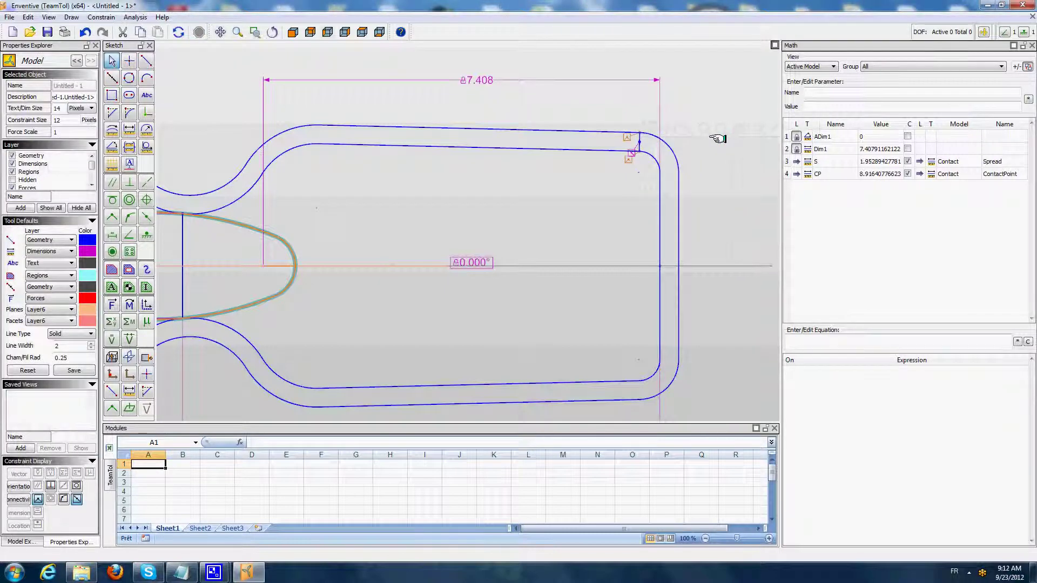
Place a counterclockwise moment of 1 at the midpoint of the short line across the contact's upper arm.
{"action": "left_click", "coordinate": [129, 305]}
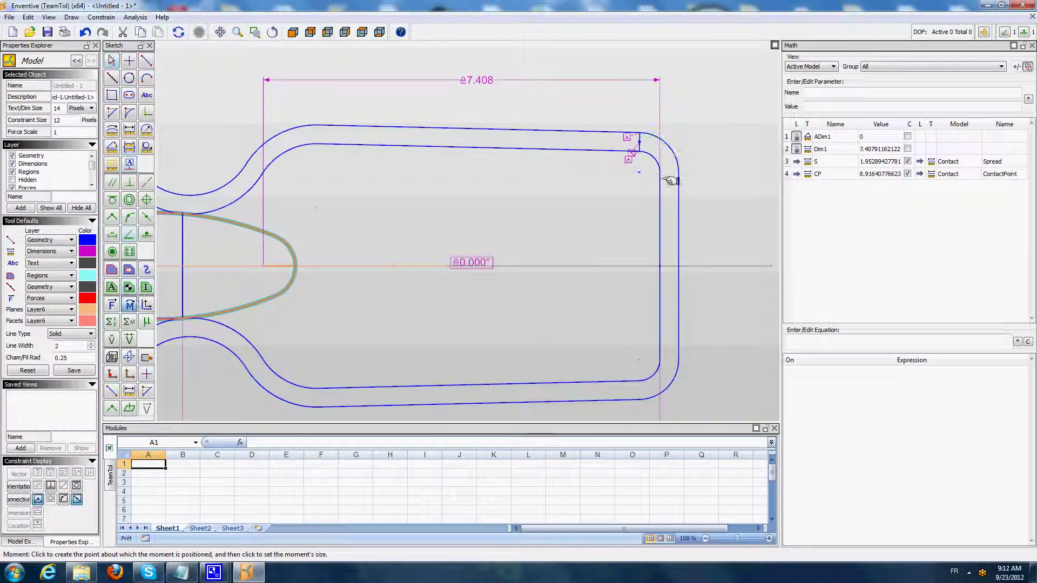
{"action": "left_click", "coordinate": [638, 140]}
{"action": "left_click", "coordinate": [734, 106]}
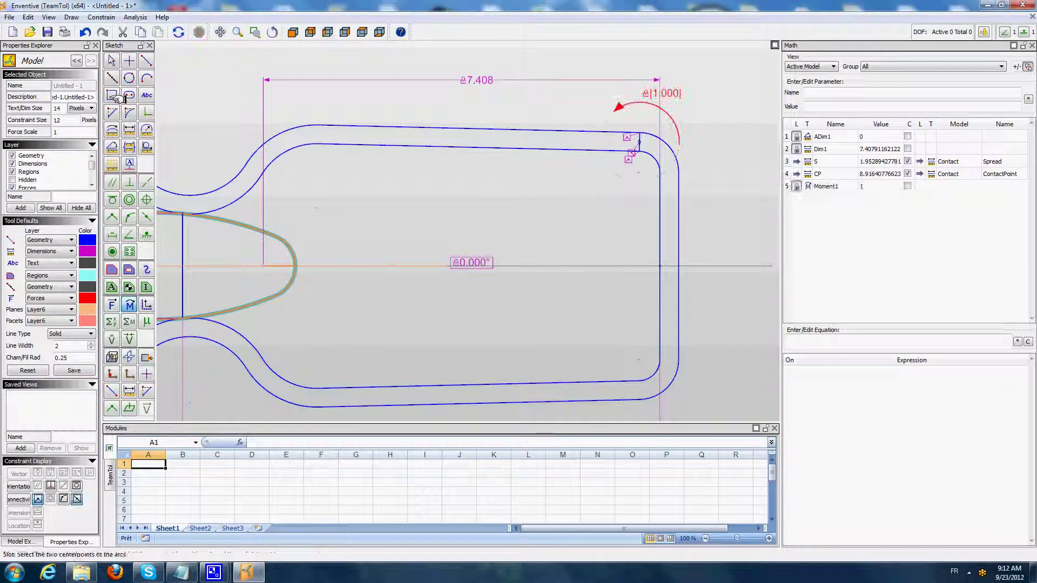
Rename the new moment as MF in the parameter list.
{"action": "scroll", "coordinate": [416, 203], "scroll_direction": "down", "scroll_amount": 2}
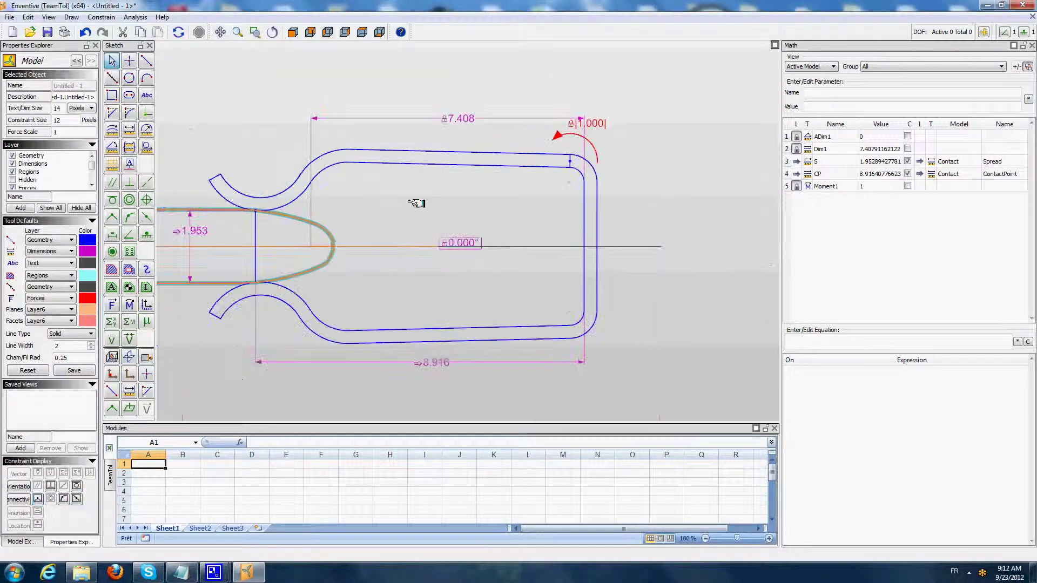
{"action": "middle_click_drag", "start_coordinate": [421, 201], "coordinate": [514, 217]}
{"action": "scroll", "coordinate": [514, 217], "scroll_direction": "up", "scroll_amount": 1}
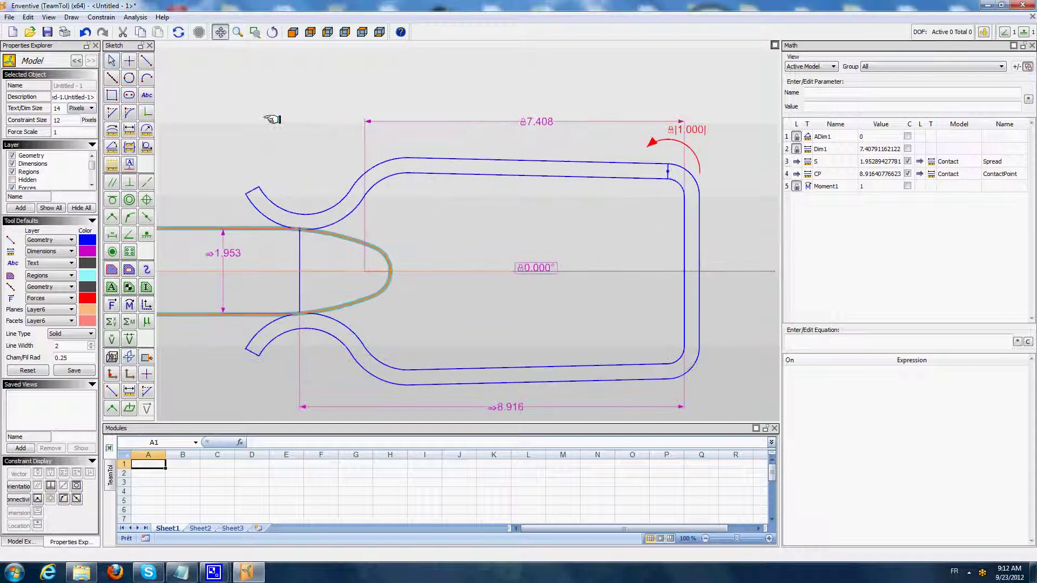
{"action": "left_click", "coordinate": [112, 60]}
{"action": "left_click", "coordinate": [698, 134]}
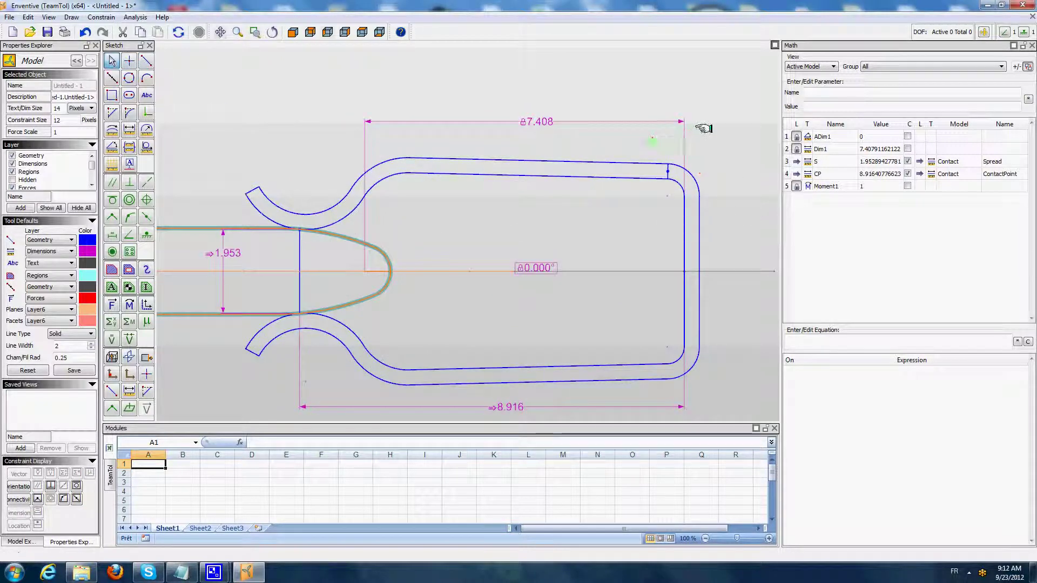
{"action": "left_click", "coordinate": [843, 186]}
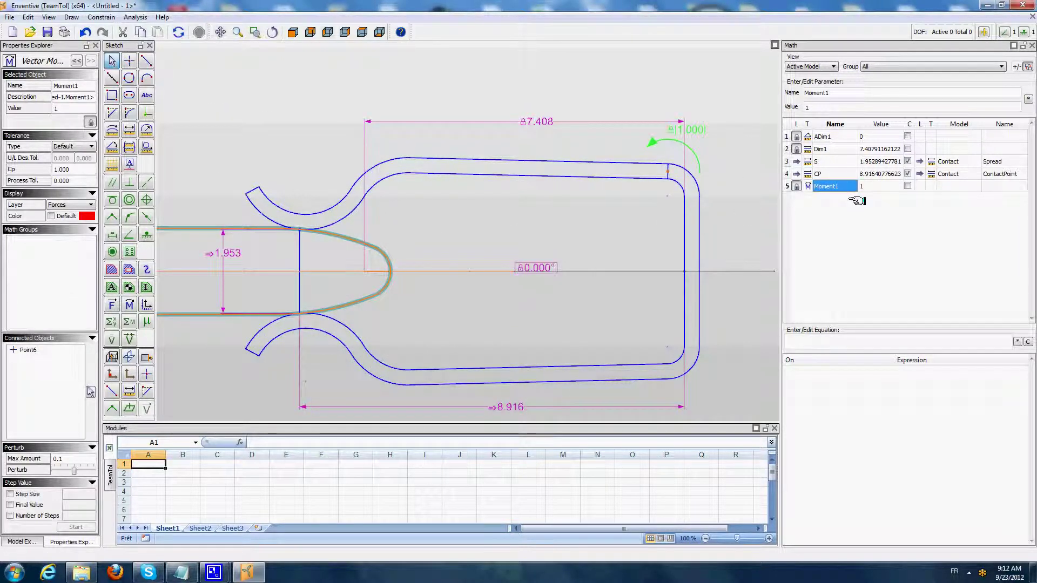
{"action": "type", "text": "MF"}
{"action": "key", "text": "Return"}
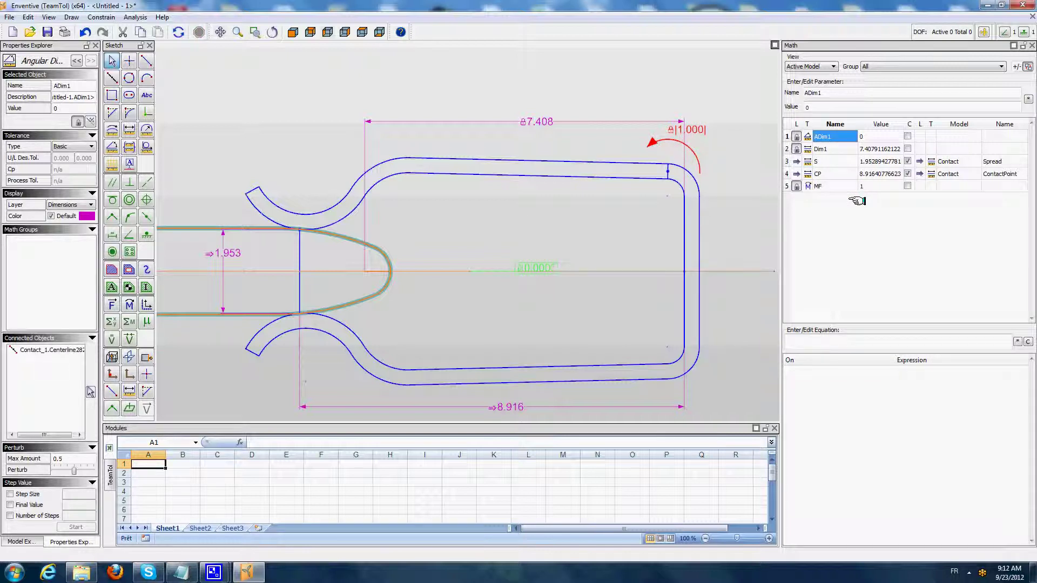
{"action": "left_click", "coordinate": [709, 86]}
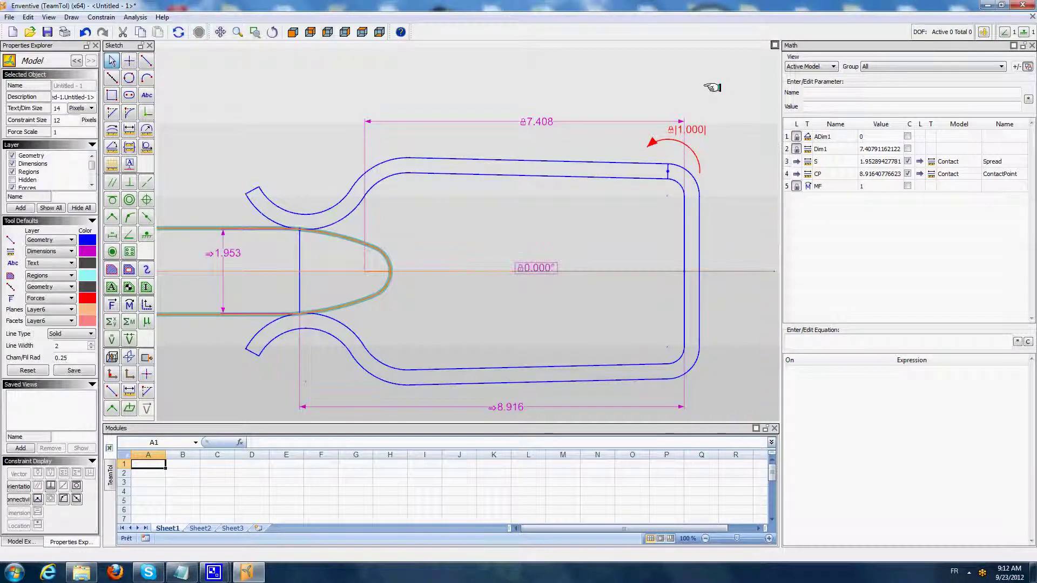
Dimension the angle between the inner line of the contact's upper arm and the horizontal centerline, placing the label between them.
{"action": "left_click", "coordinate": [111, 147]}
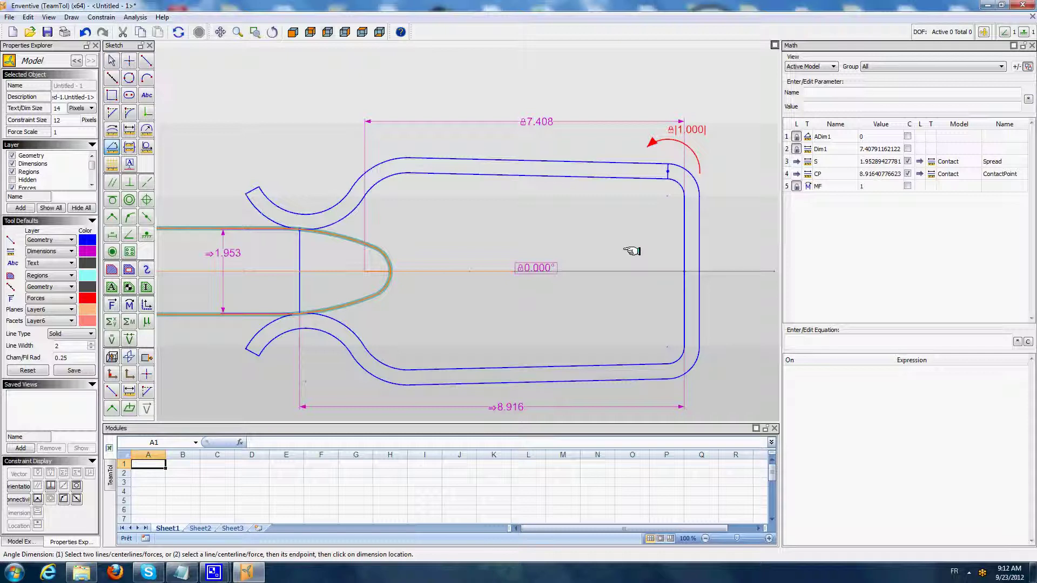
{"action": "left_click", "coordinate": [518, 175]}
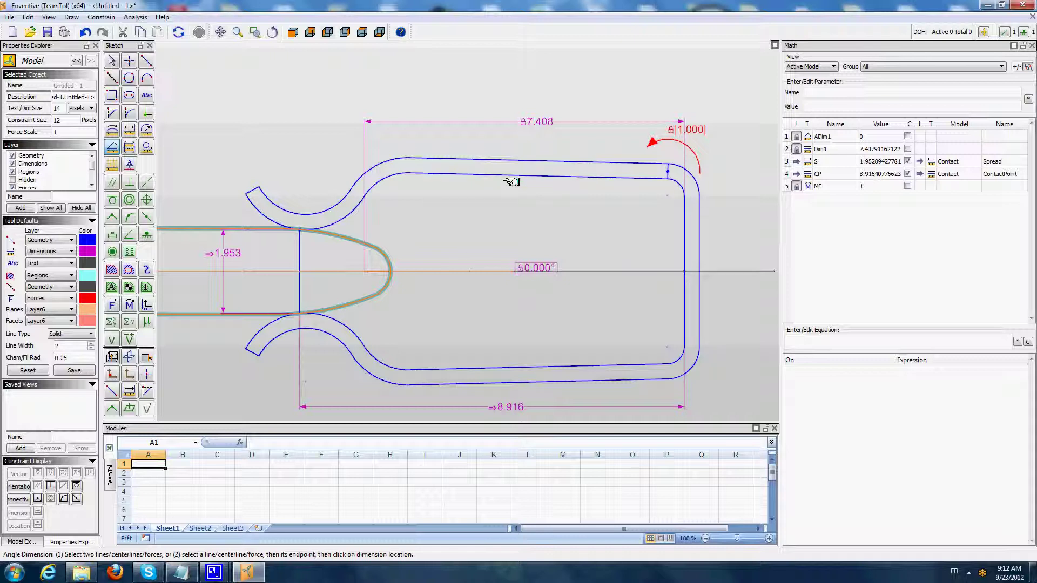
{"action": "left_click", "coordinate": [537, 175]}
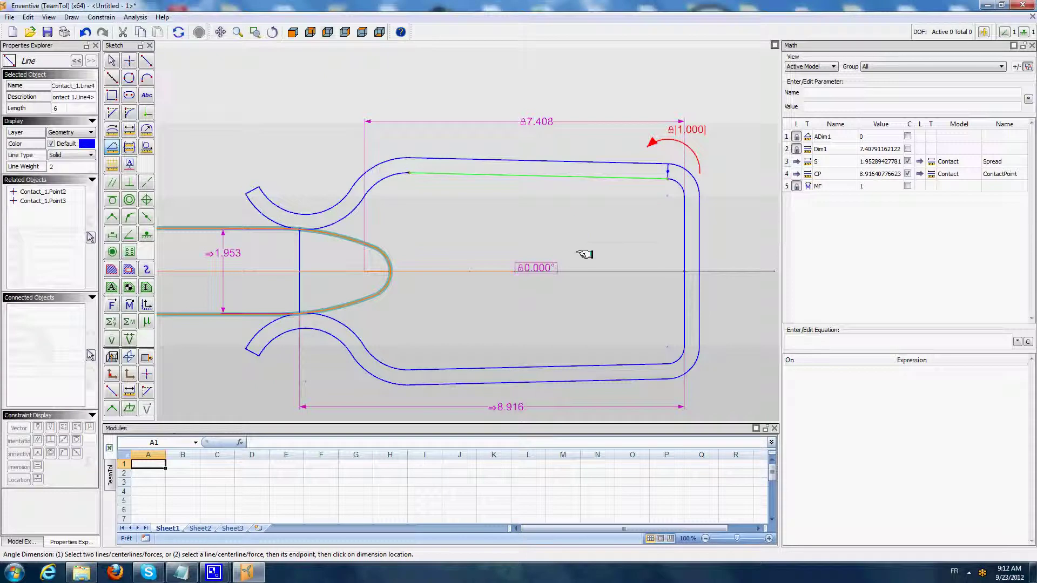
{"action": "left_click", "coordinate": [580, 222]}
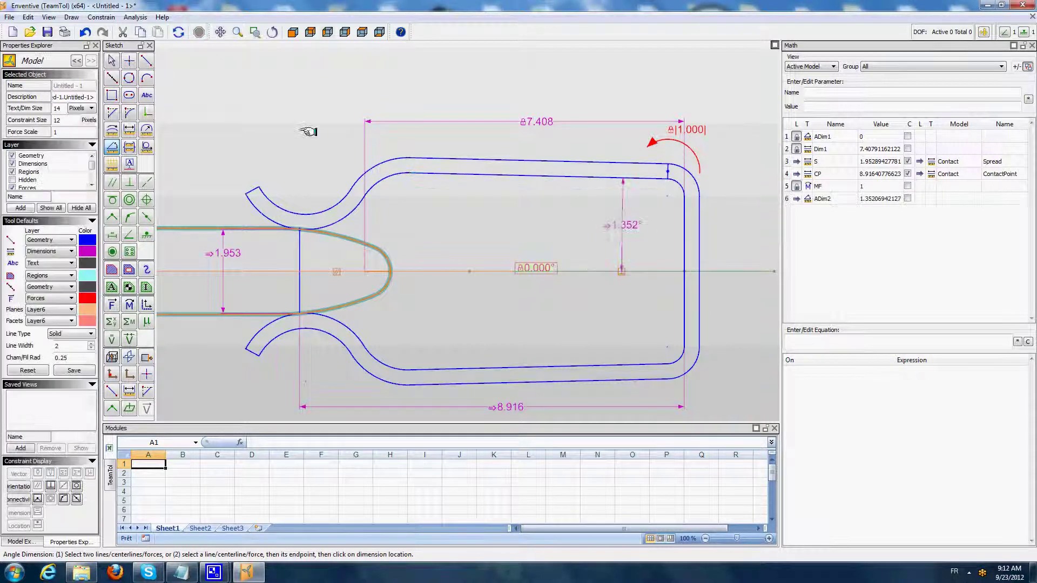
{"action": "left_click", "coordinate": [112, 61]}
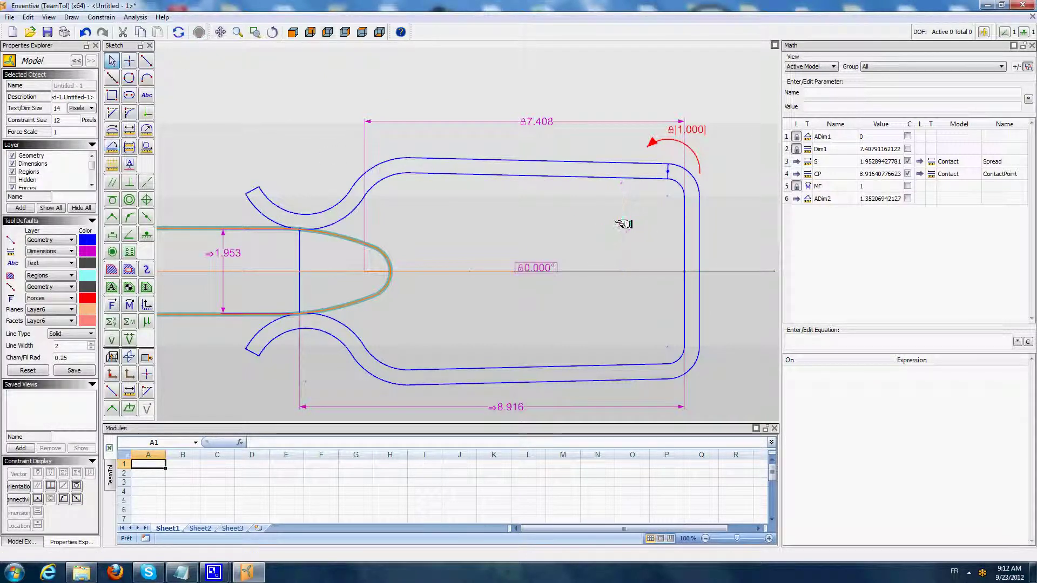
{"action": "left_click", "coordinate": [576, 223]}
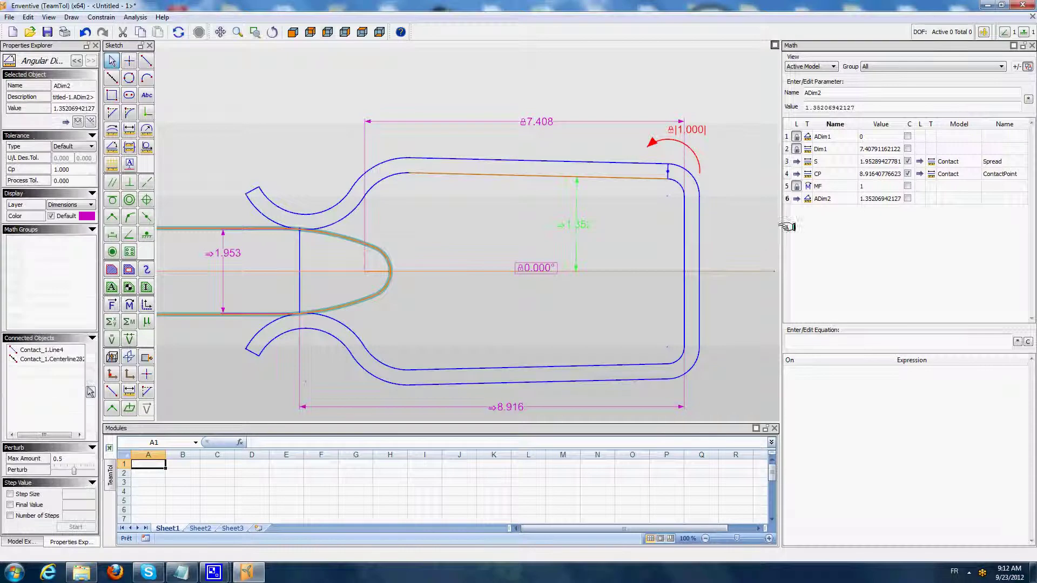
Rename the angle dimension of the contact's upper arm as AD in the parameter list.
{"action": "left_click", "coordinate": [835, 199]}
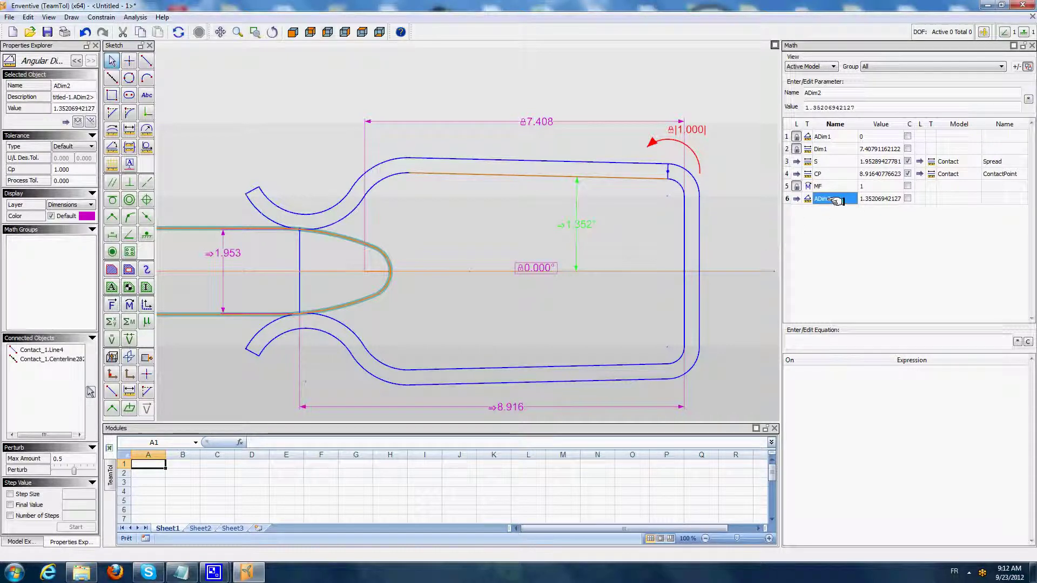
{"action": "type", "text": "AD"}
{"action": "key", "text": "Return"}
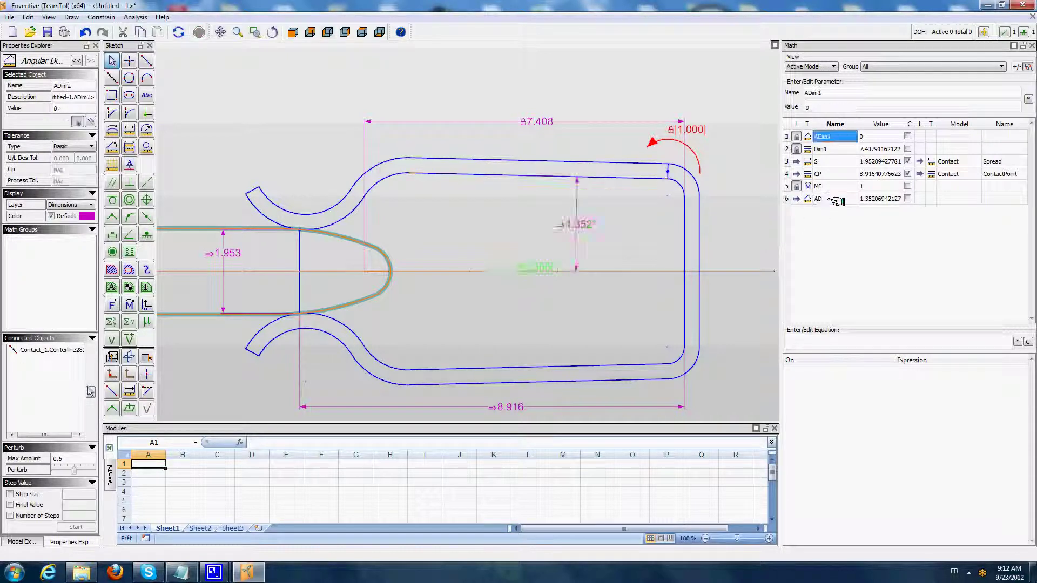
{"action": "left_click", "coordinate": [650, 66]}
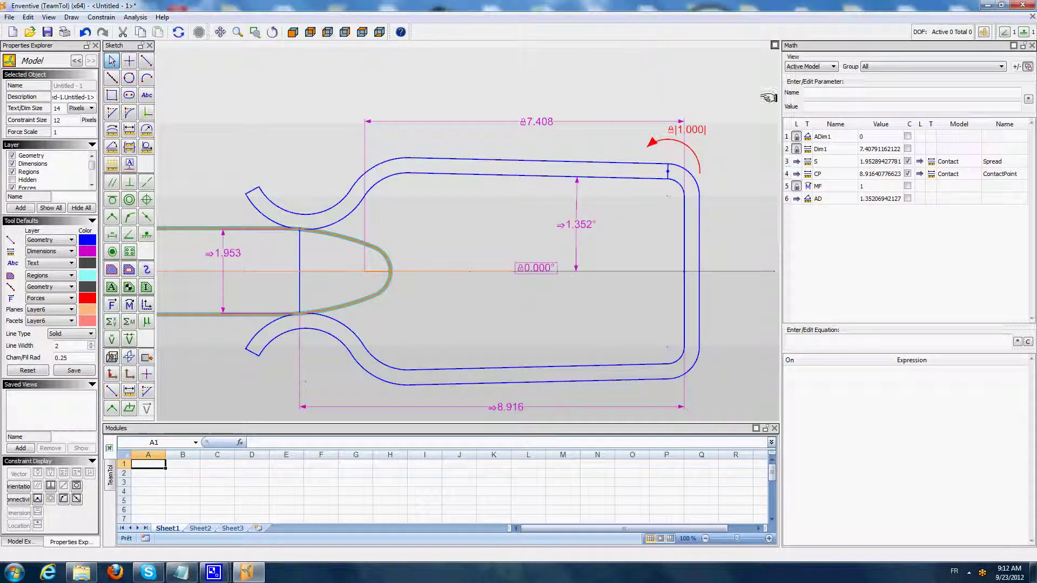
Create the parameters K with value 10 and AD0 with value 0, and unlock the MF moment.
{"action": "left_click", "coordinate": [812, 93]}
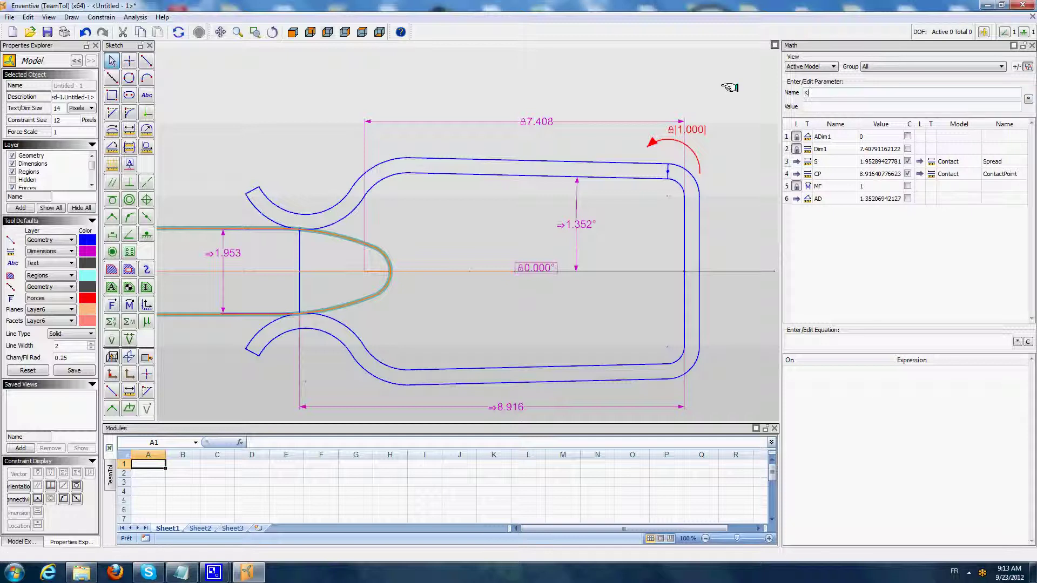
{"action": "key", "text": "Tab"}
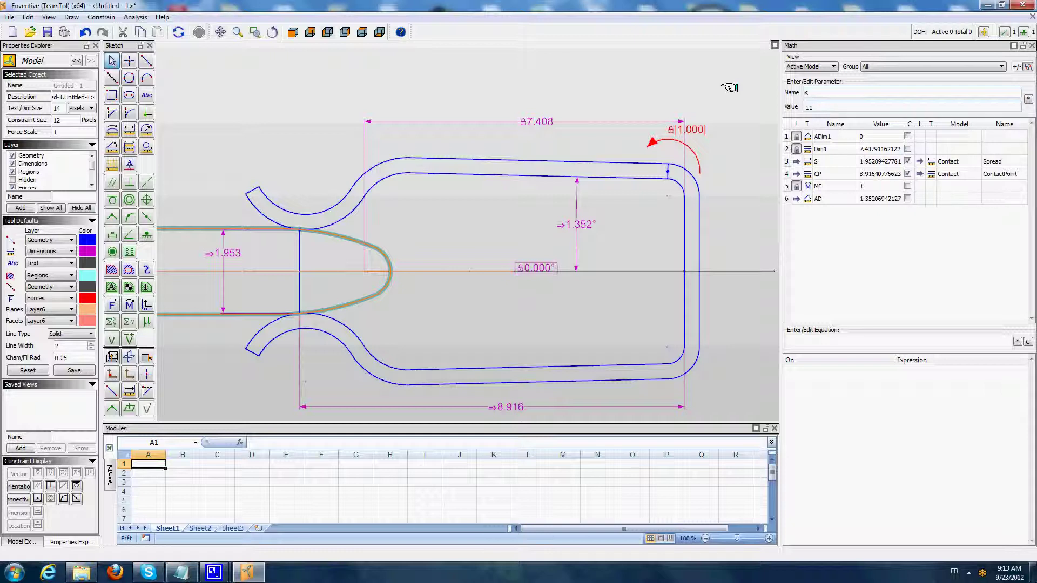
{"action": "key", "text": "Return"}
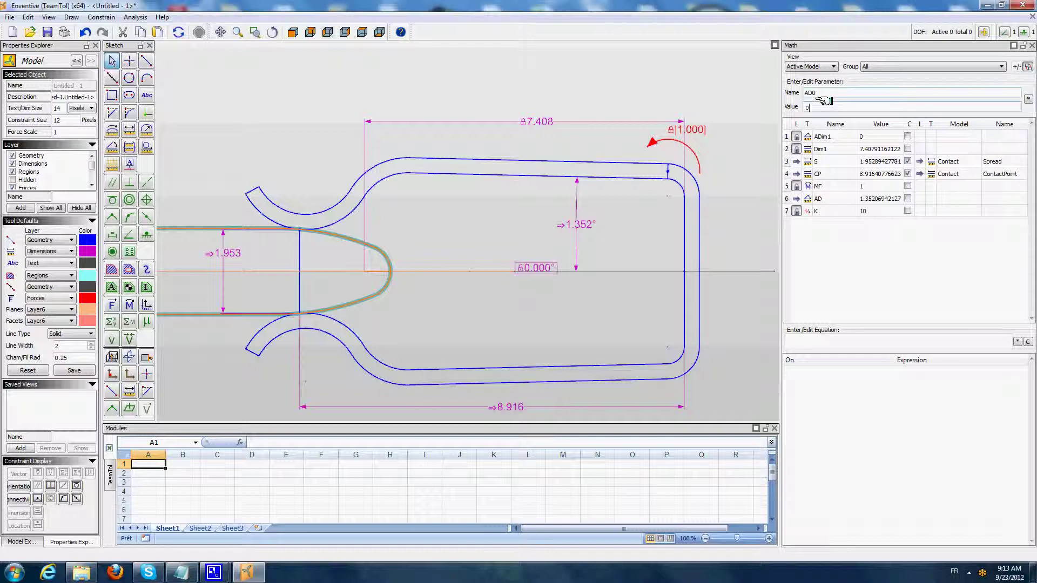
{"action": "key", "text": "Return"}
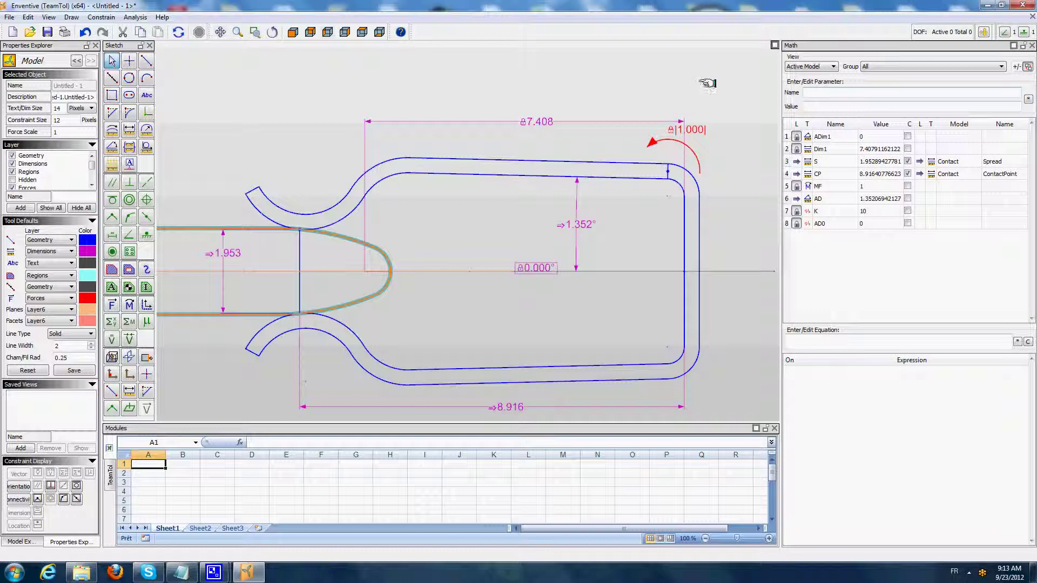
{"action": "left_click", "coordinate": [797, 185]}
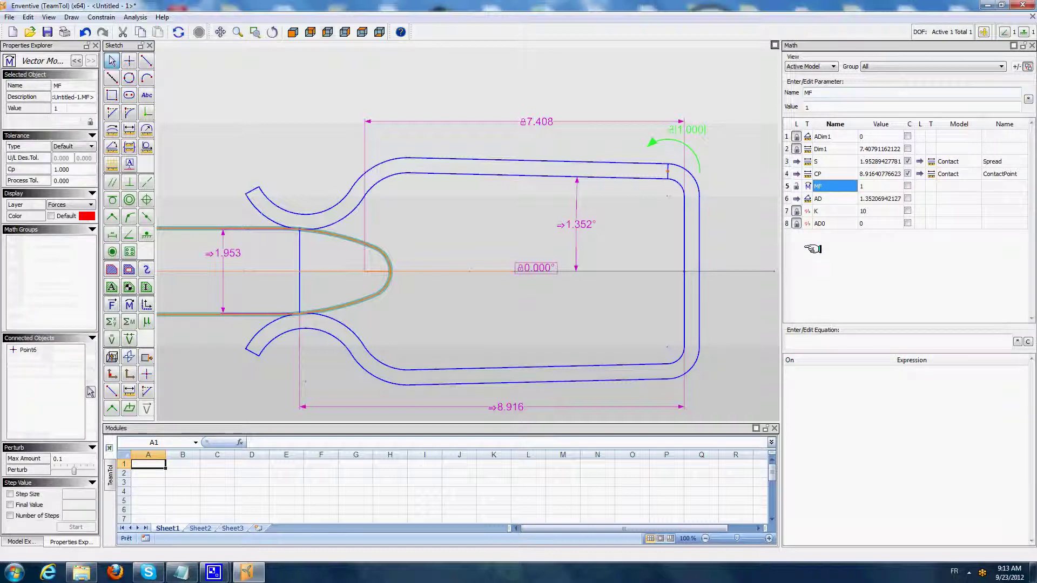
Add the equation MF=K*(AD-AD0) to define the spring moment.
{"action": "left_click", "coordinate": [810, 340]}
{"action": "type", "text": "MF"}
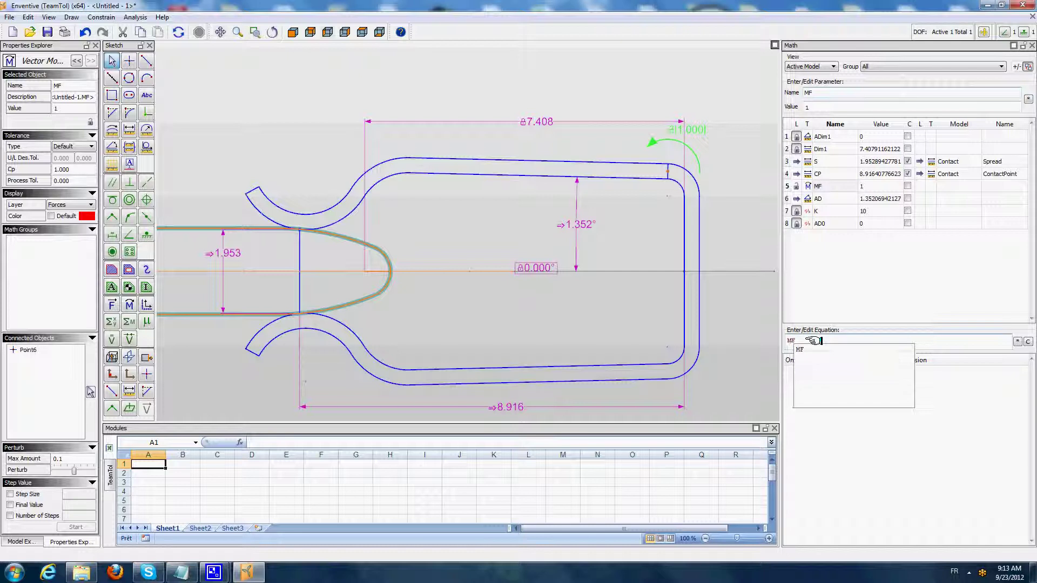
{"action": "type", "text": "=K*"}
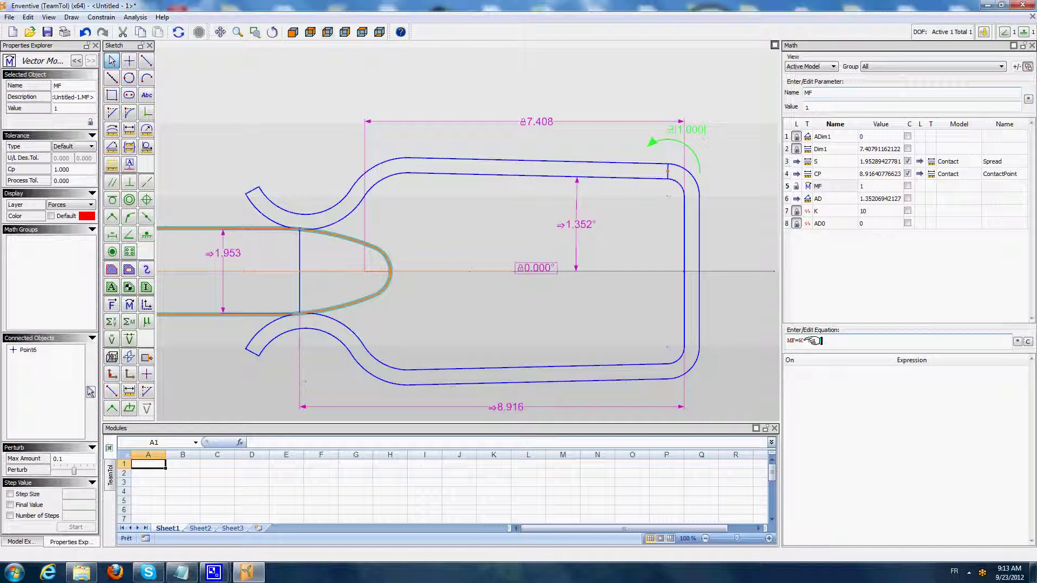
{"action": "type", "text": "A"}
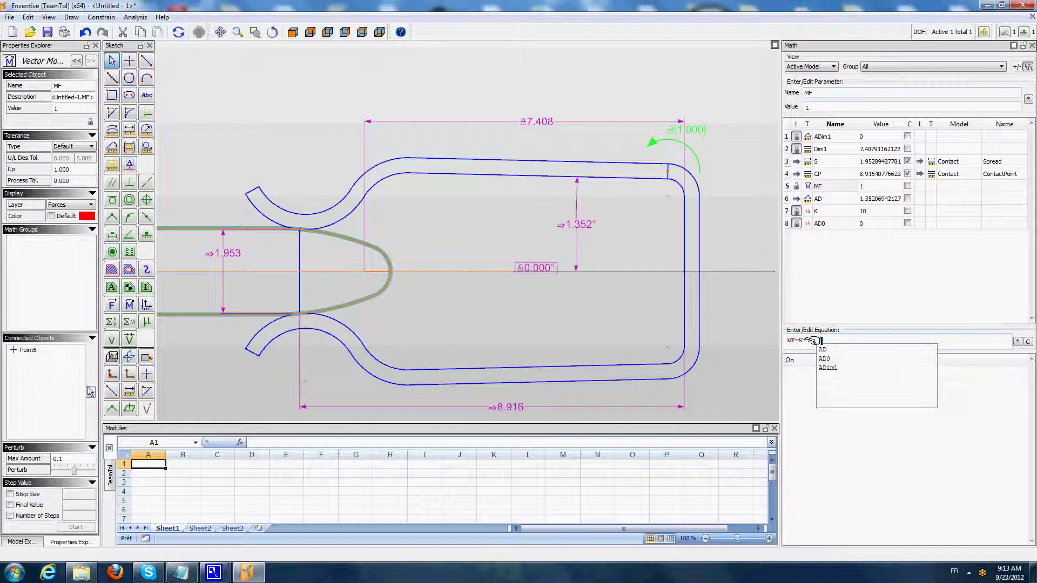
{"action": "key", "text": "Escape"}
{"action": "key", "text": "ctrl+space"}
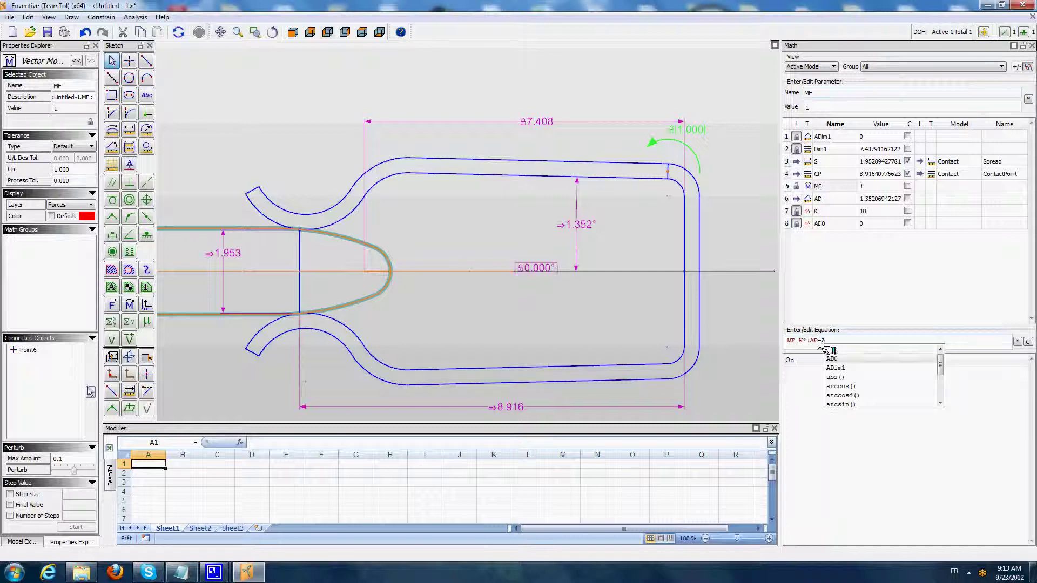
{"action": "double_click", "coordinate": [834, 358]}
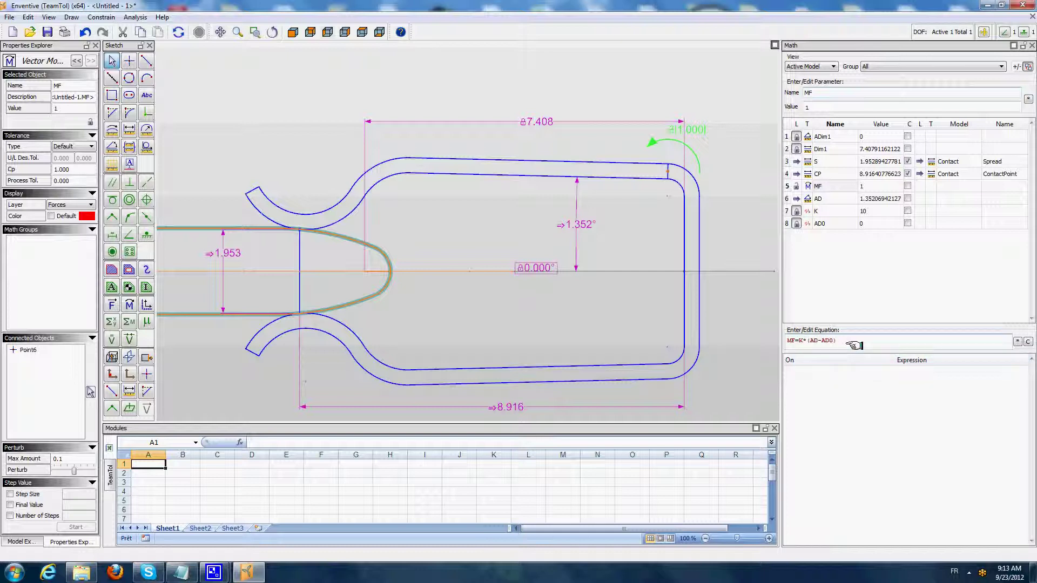
{"action": "type", "text": ")"}
{"action": "key", "text": "Return"}
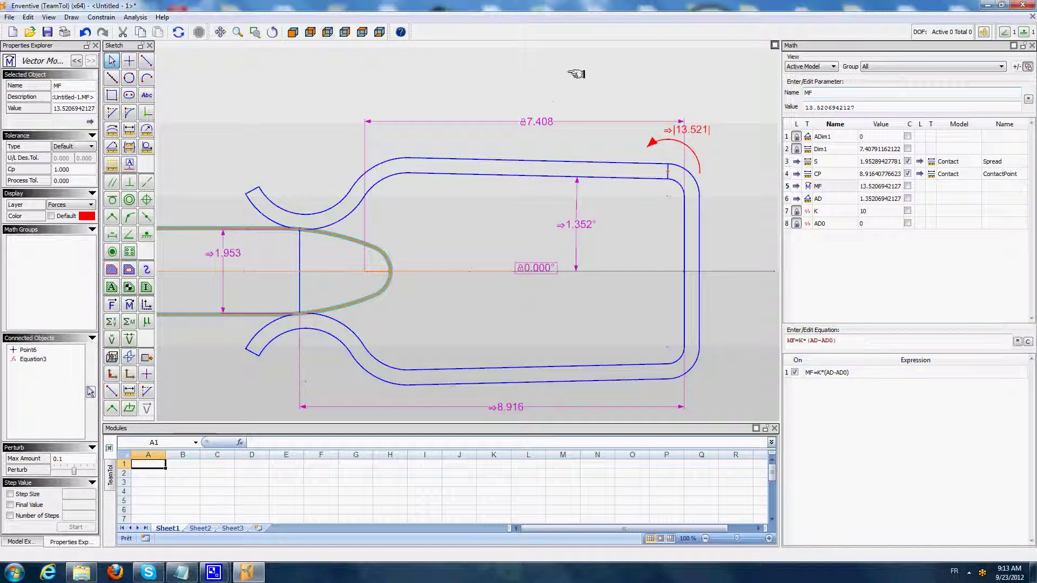
Increase the horizontal dimension between the pin and the contact's end wall to 8.008.
{"action": "left_click", "coordinate": [650, 225]}
{"action": "scroll", "coordinate": [655, 229], "scroll_direction": "down", "scroll_amount": 1}
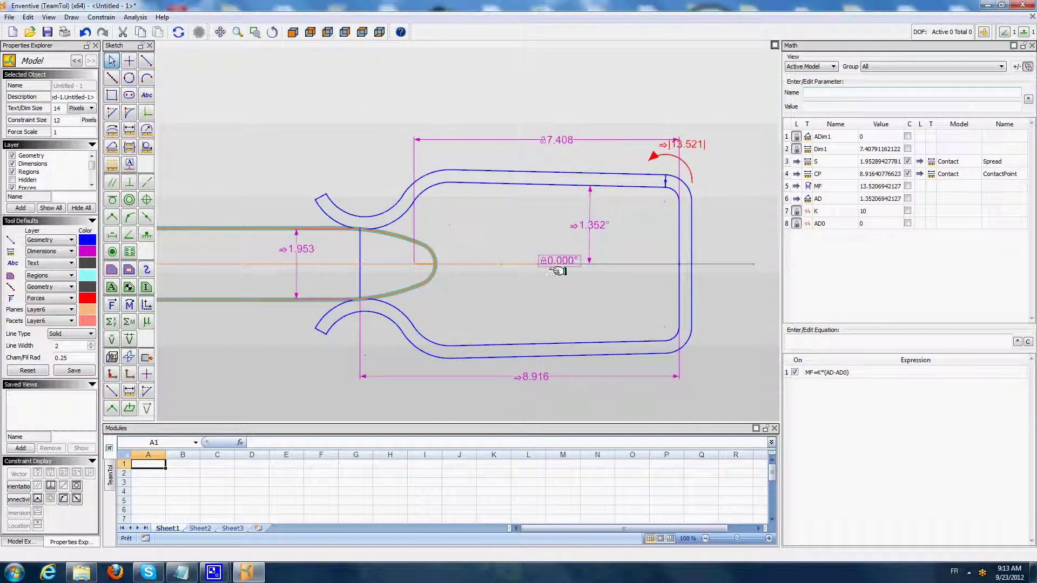
{"action": "middle_click_drag", "start_coordinate": [527, 248], "coordinate": [602, 244]}
{"action": "scroll", "coordinate": [602, 244], "scroll_direction": "up", "scroll_amount": 1}
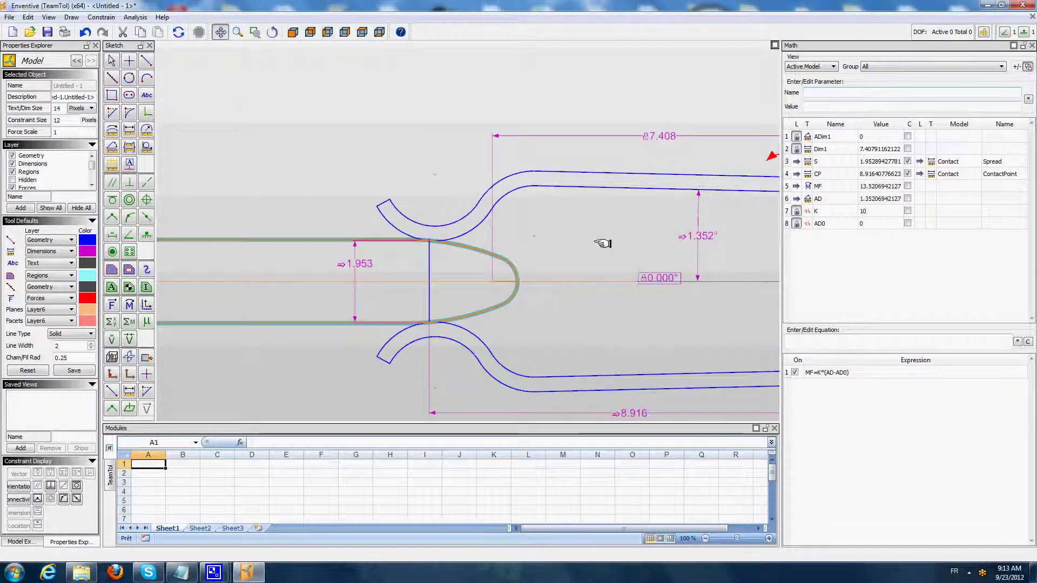
{"action": "scroll", "coordinate": [597, 252], "scroll_direction": "down", "scroll_amount": 1}
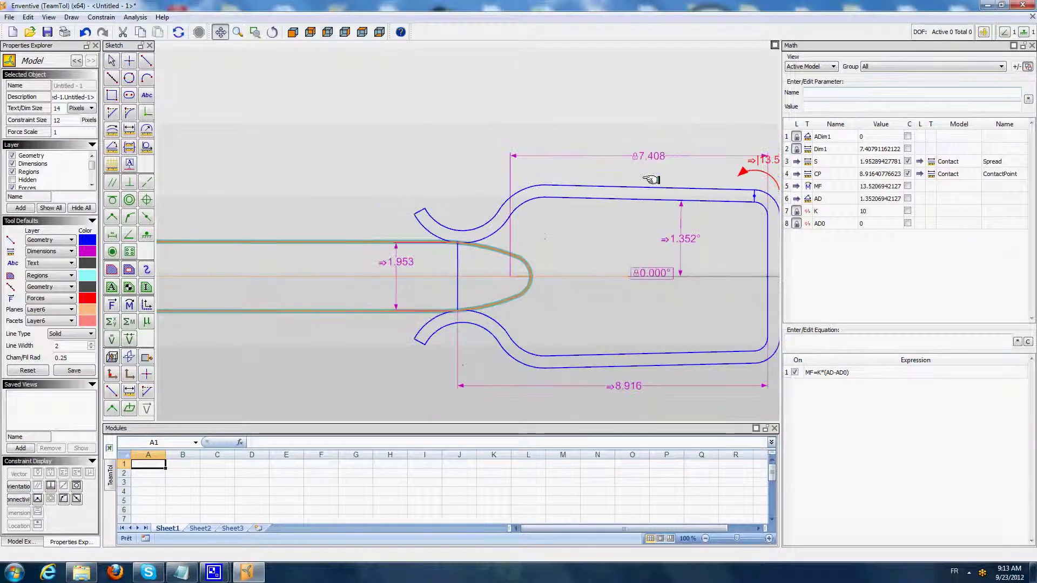
{"action": "key", "text": "Escape"}
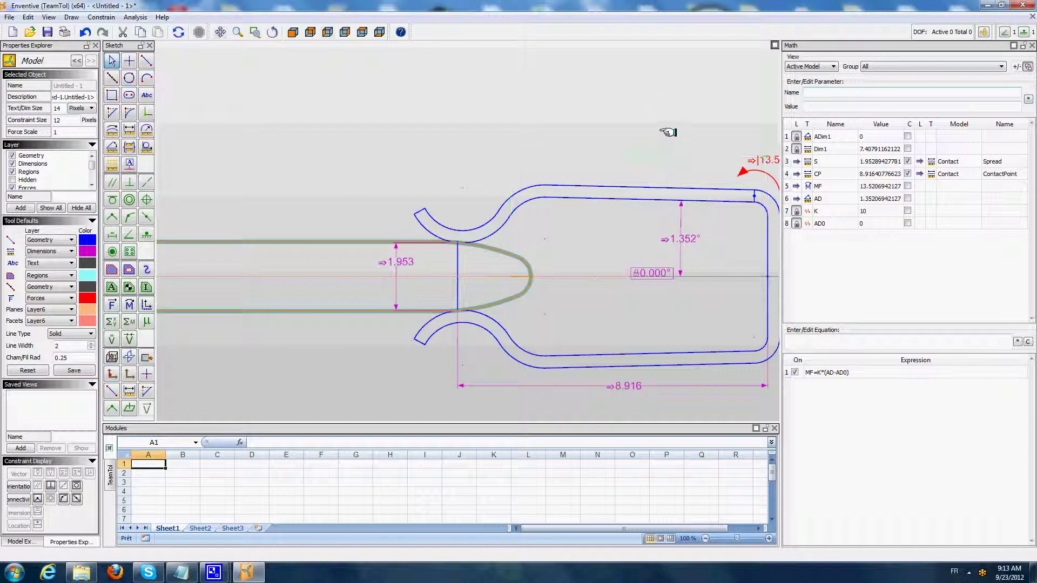
{"action": "left_click", "coordinate": [668, 132]}
{"action": "key", "text": "Up"}
{"action": "key", "text": "Up"}
{"action": "key", "text": "Up"}
{"action": "key", "text": "Up"}
{"action": "key", "text": "Up"}
{"action": "key", "text": "Up"}
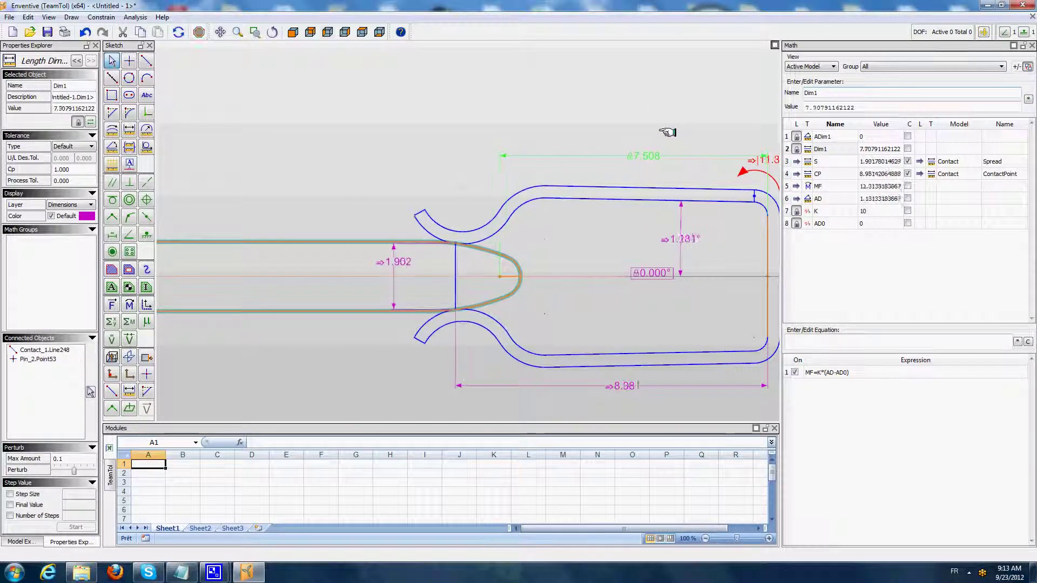
Draw a slanted force vector about 2.821 long, pointing up toward the upper contact point between pin and contact.
{"action": "left_click", "coordinate": [452, 346]}
{"action": "scroll", "coordinate": [451, 346], "scroll_direction": "up", "scroll_amount": 4}
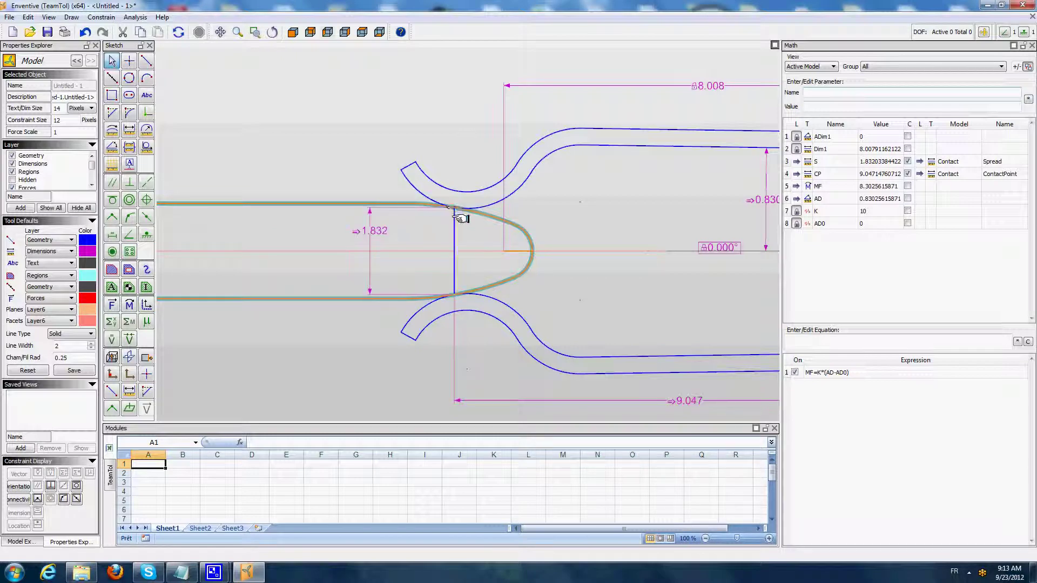
{"action": "left_click", "coordinate": [112, 304]}
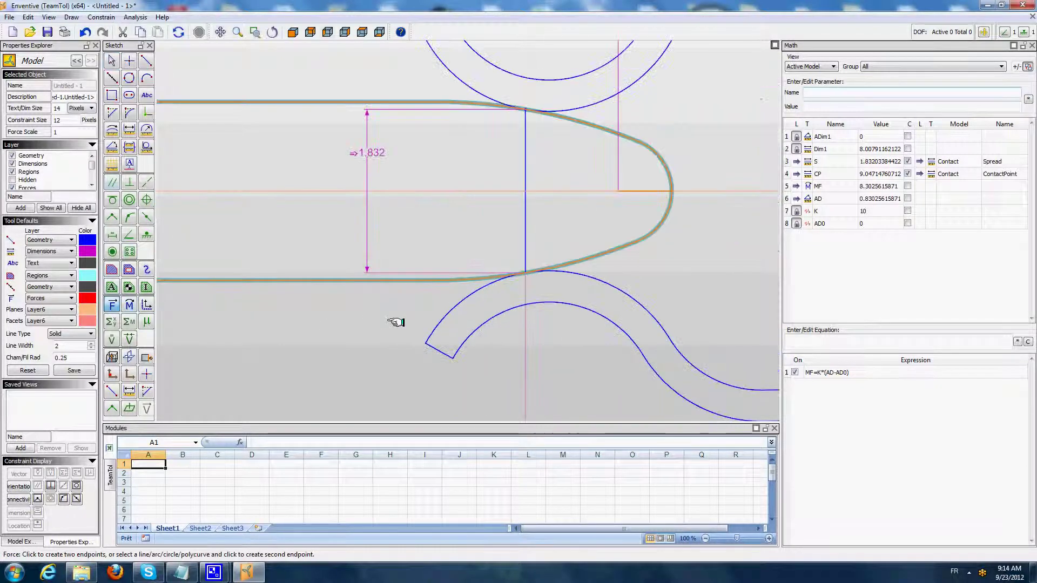
{"action": "scroll", "coordinate": [381, 316], "scroll_direction": "up", "scroll_amount": 3}
{"action": "left_click", "coordinate": [502, 126]}
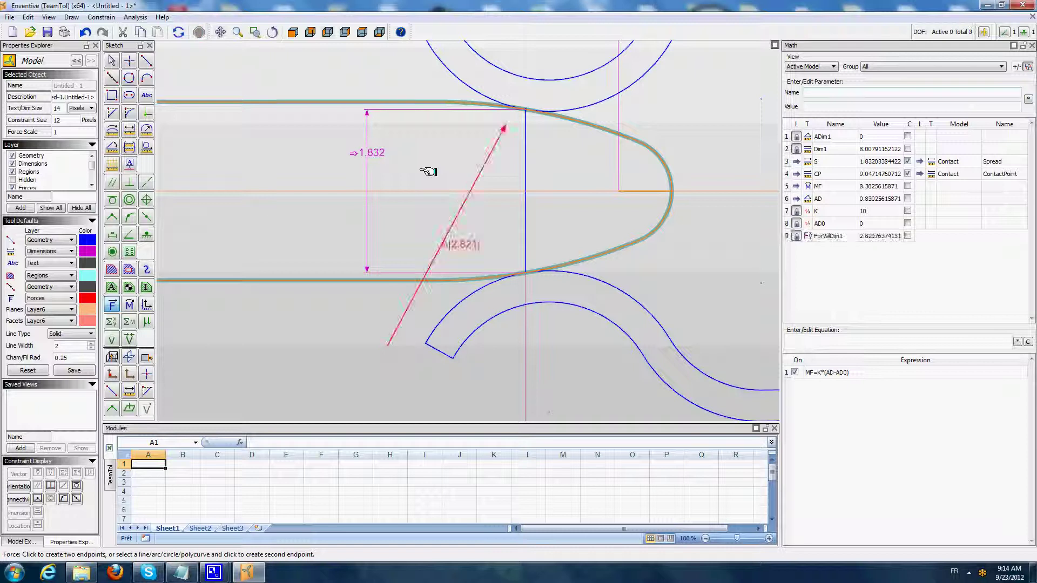
Constrain the force vector perpendicular to the pin's outline and place its arrowhead on the vertical line at the upper contact point.
{"action": "left_click", "coordinate": [130, 182]}
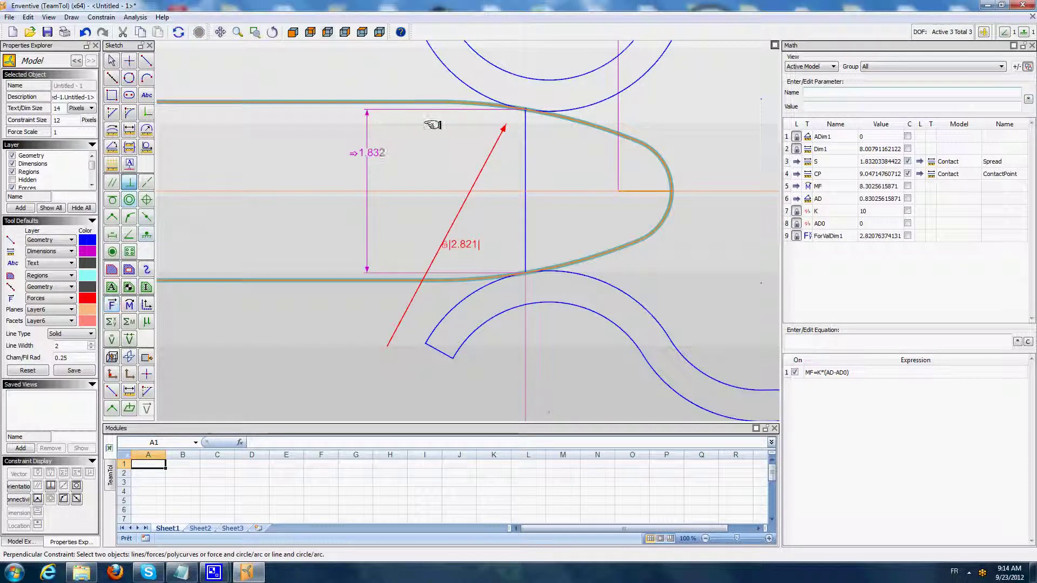
{"action": "left_click", "coordinate": [474, 127]}
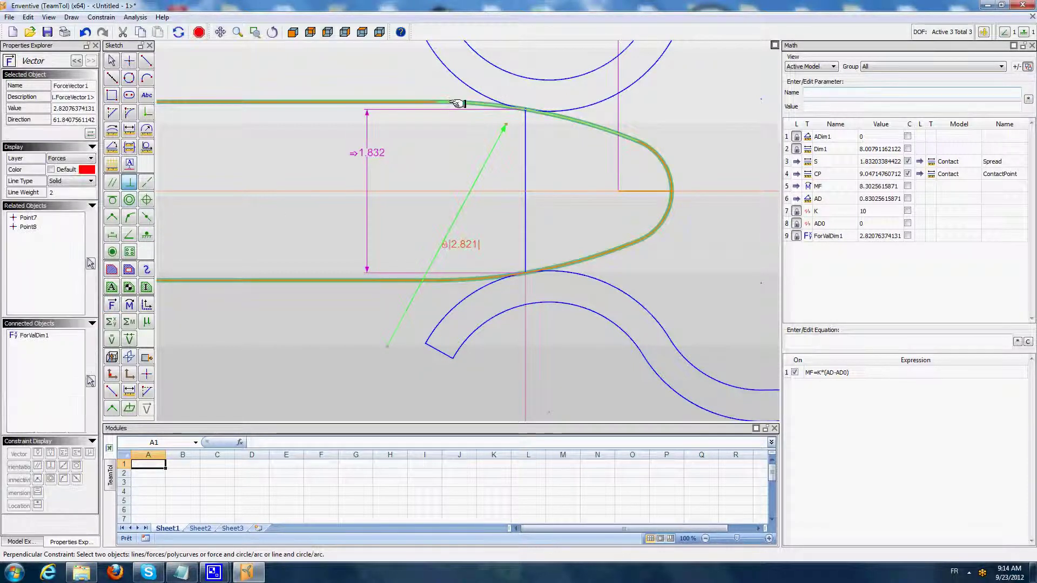
{"action": "left_click", "coordinate": [458, 105]}
{"action": "left_click", "coordinate": [130, 217]}
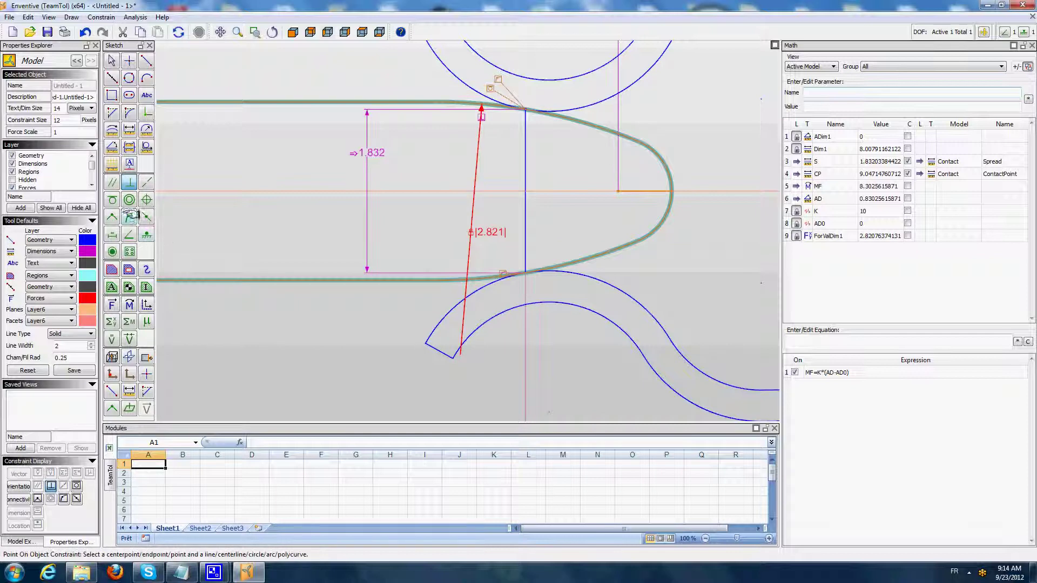
{"action": "left_click", "coordinate": [476, 154]}
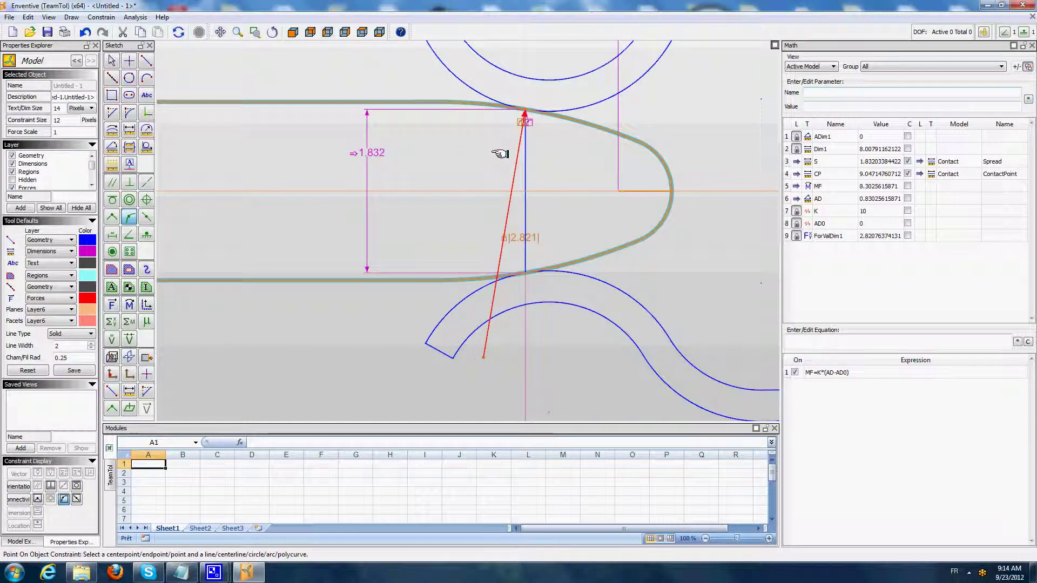
Apply a coefficient of friction constraint to the normal force at the upper contact point.
{"action": "left_click", "coordinate": [146, 322]}
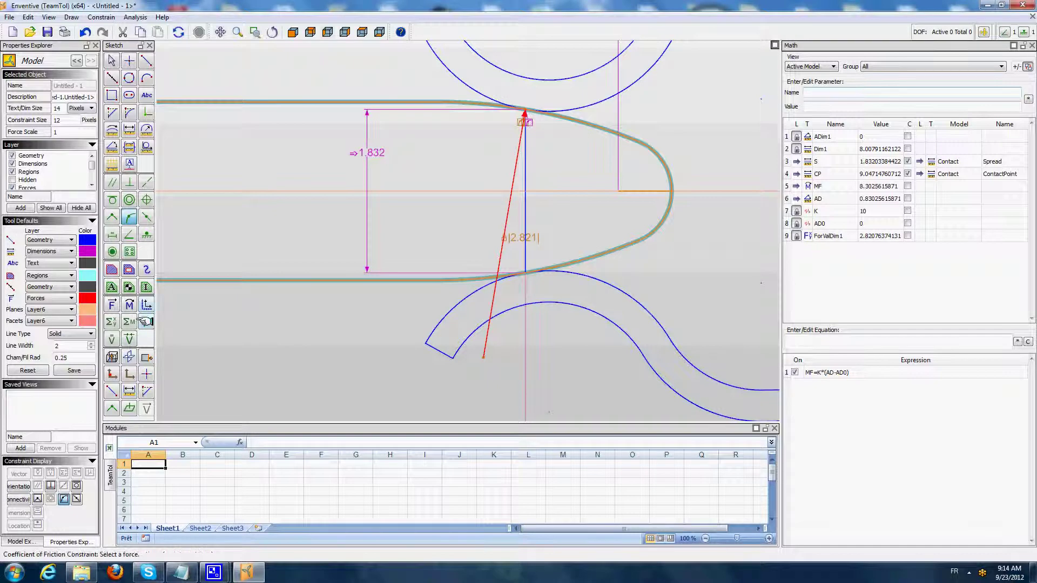
{"action": "left_click", "coordinate": [510, 191]}
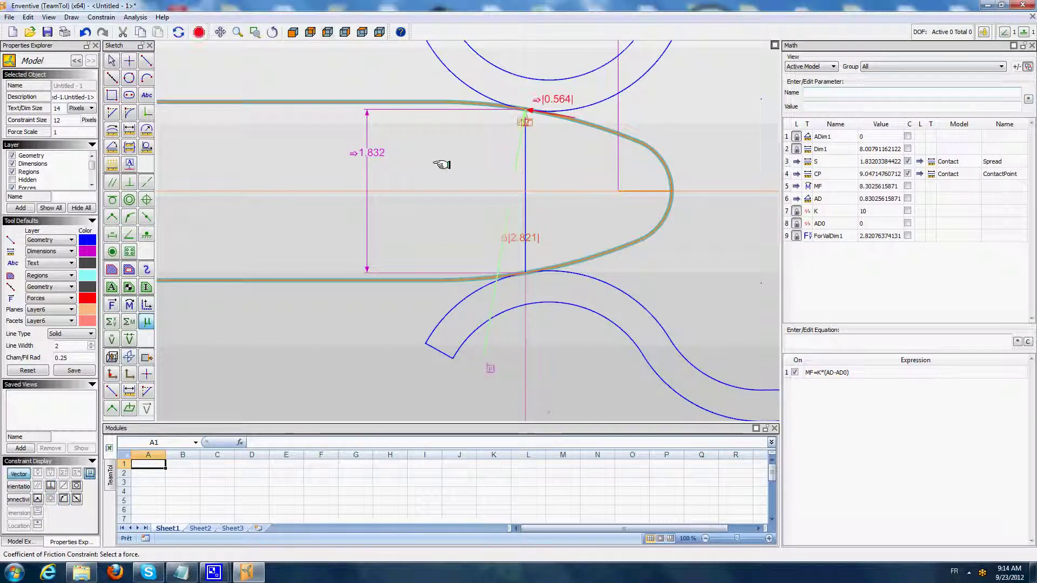
{"action": "key", "text": "Escape"}
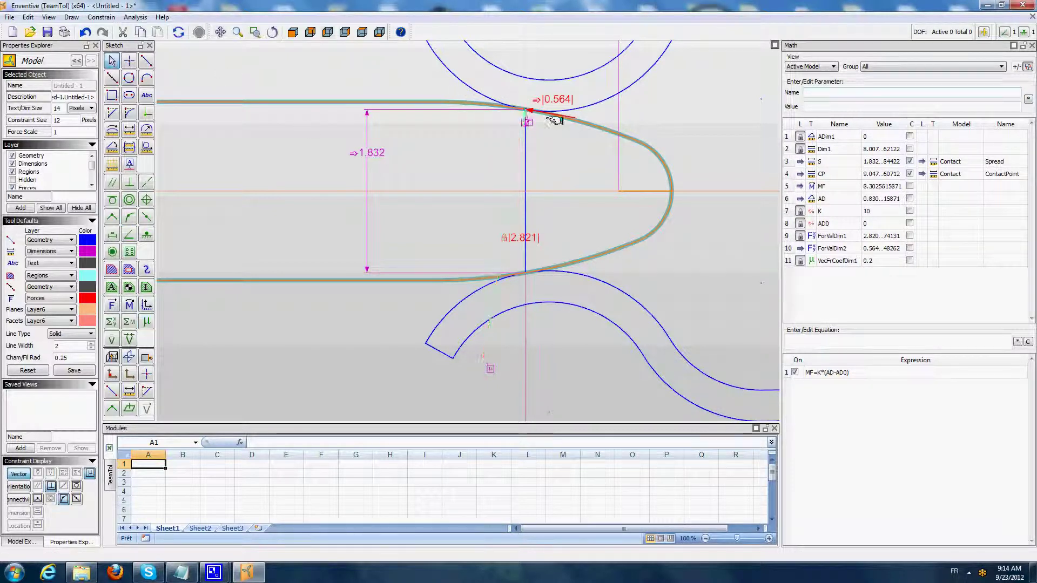
Reverse the direction of the friction force by switching its end points.
{"action": "right_click", "coordinate": [565, 114]}
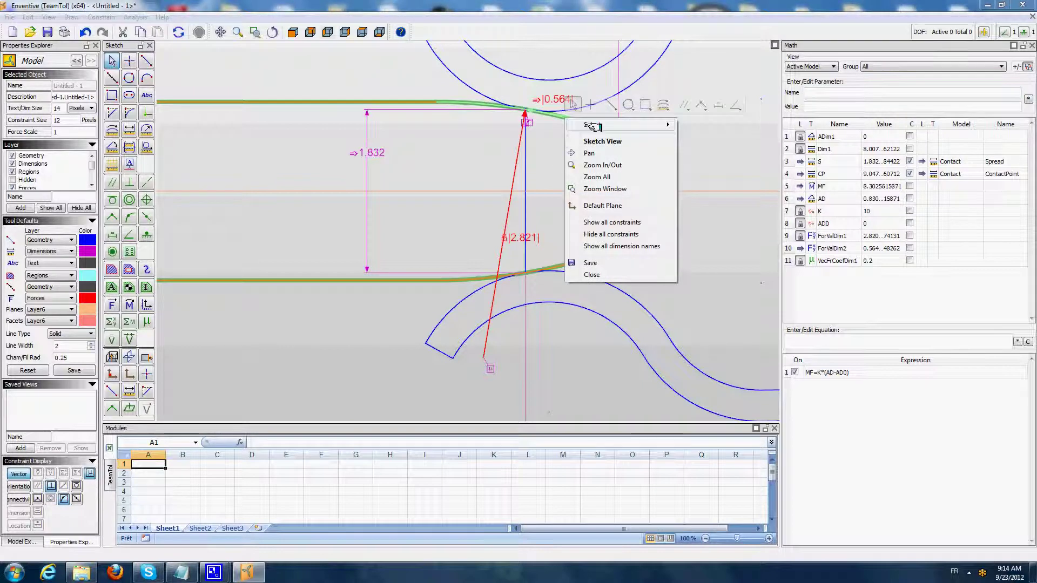
{"action": "mouse_move", "coordinate": [599, 125]}
{"action": "left_click", "coordinate": [711, 138]}
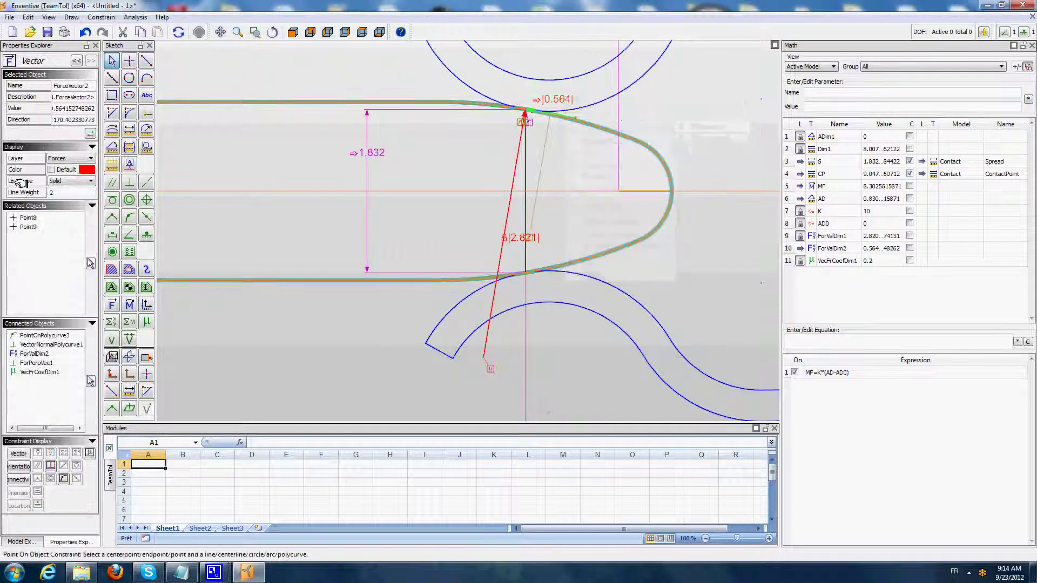
{"action": "left_click", "coordinate": [91, 134]}
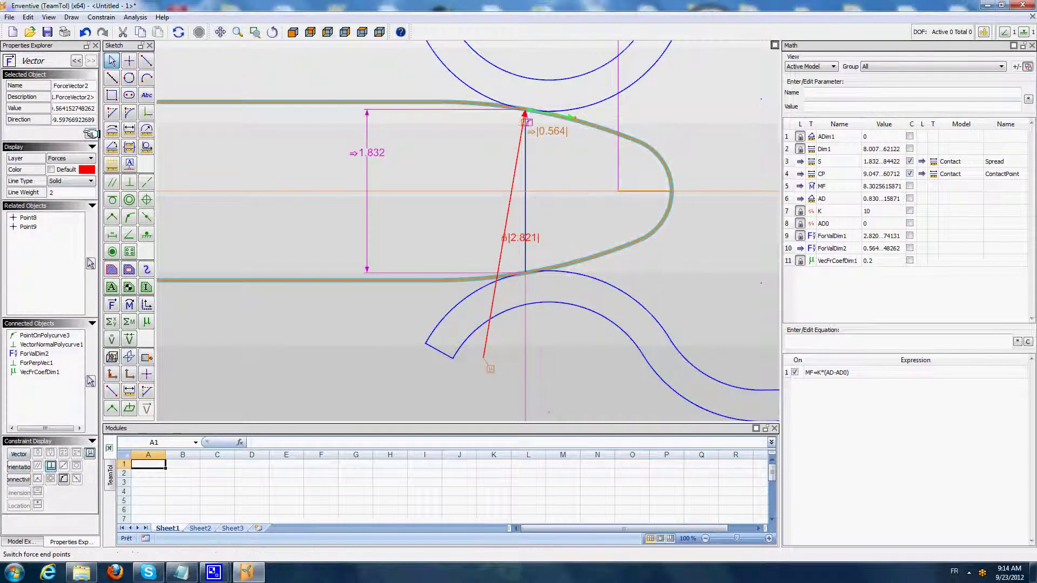
{"action": "left_click", "coordinate": [455, 151]}
Unlock the magnitude of the normal force at the upper contact point.
{"action": "scroll", "coordinate": [455, 152], "scroll_direction": "down", "scroll_amount": 2}
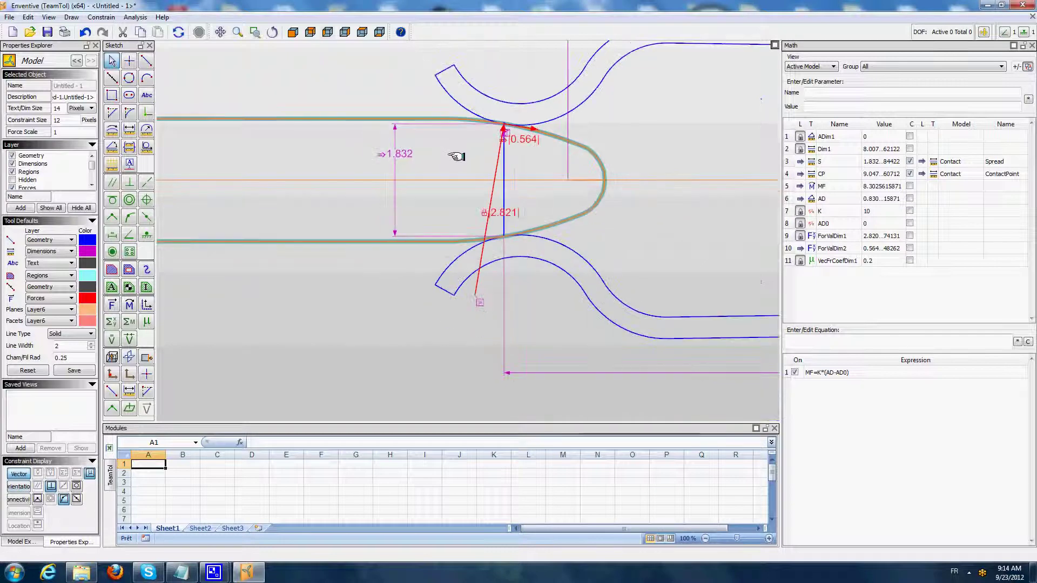
{"action": "right_click", "coordinate": [517, 220]}
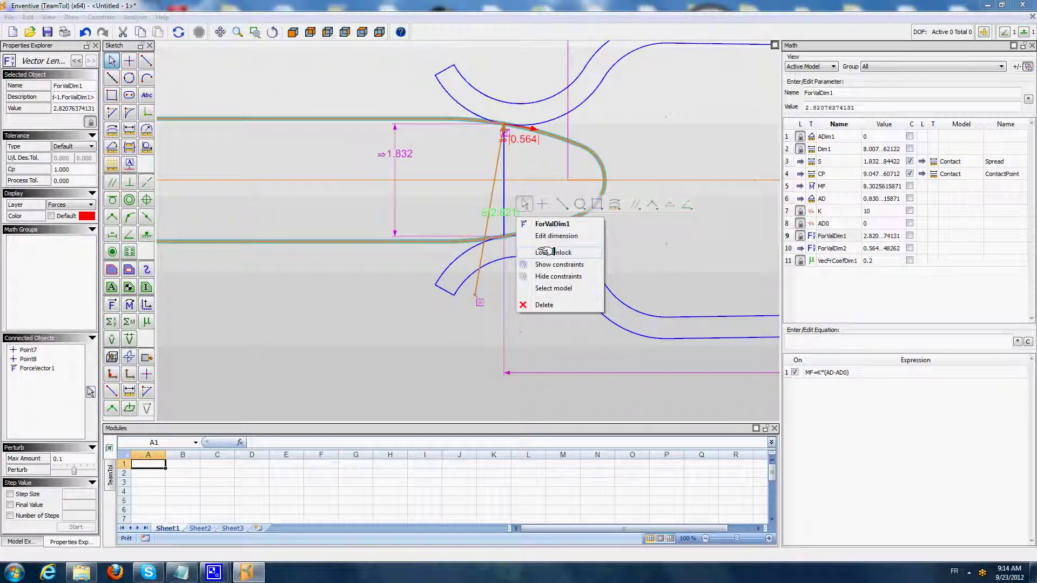
{"action": "left_click", "coordinate": [591, 250]}
{"action": "left_click", "coordinate": [661, 227]}
Sum the moments of the normal force, friction force and MF about the point at the bend end of the contact's upper arm.
{"action": "middle_click_drag", "start_coordinate": [682, 229], "coordinate": [405, 283]}
{"action": "scroll", "coordinate": [417, 277], "scroll_direction": "down", "scroll_amount": 1}
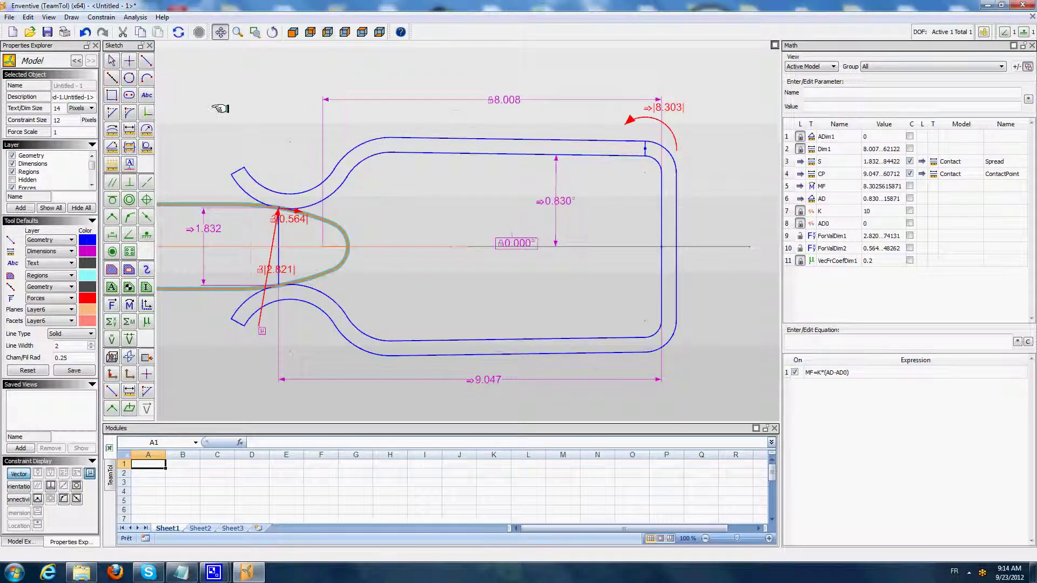
{"action": "left_click", "coordinate": [130, 321]}
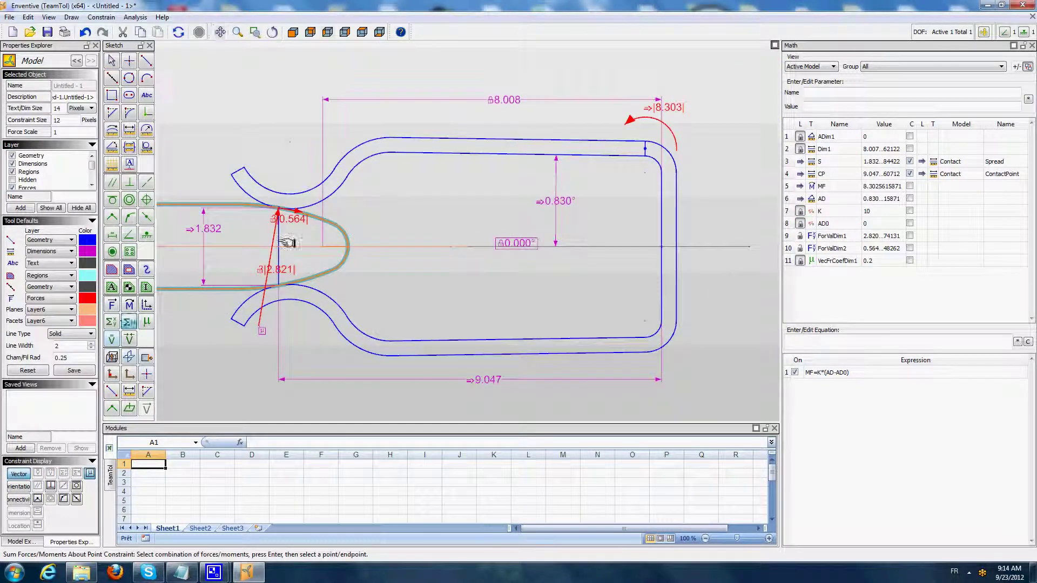
{"action": "left_click", "coordinate": [291, 217]}
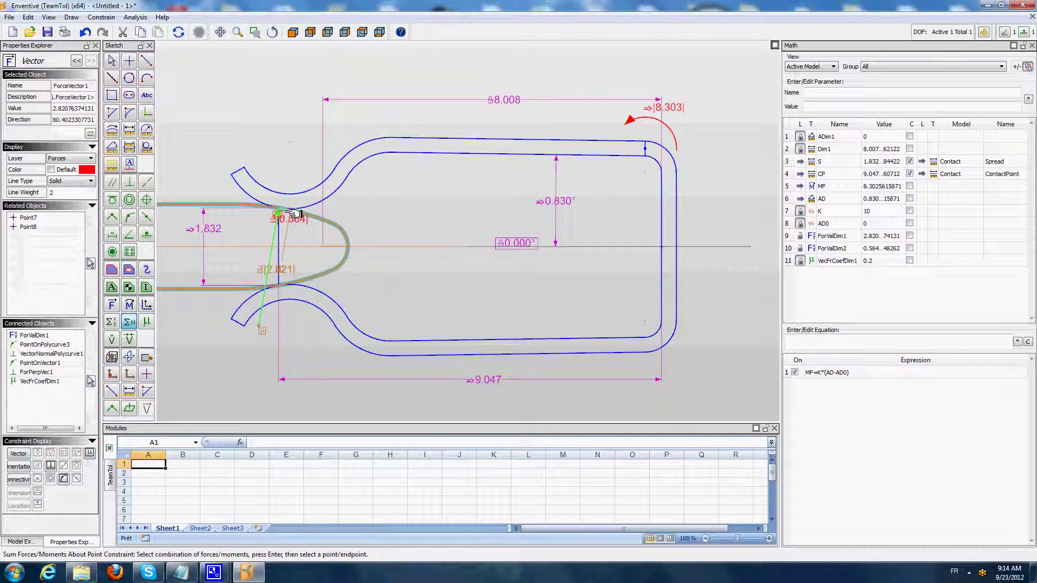
{"action": "left_click", "coordinate": [291, 215]}
{"action": "left_click", "coordinate": [633, 118]}
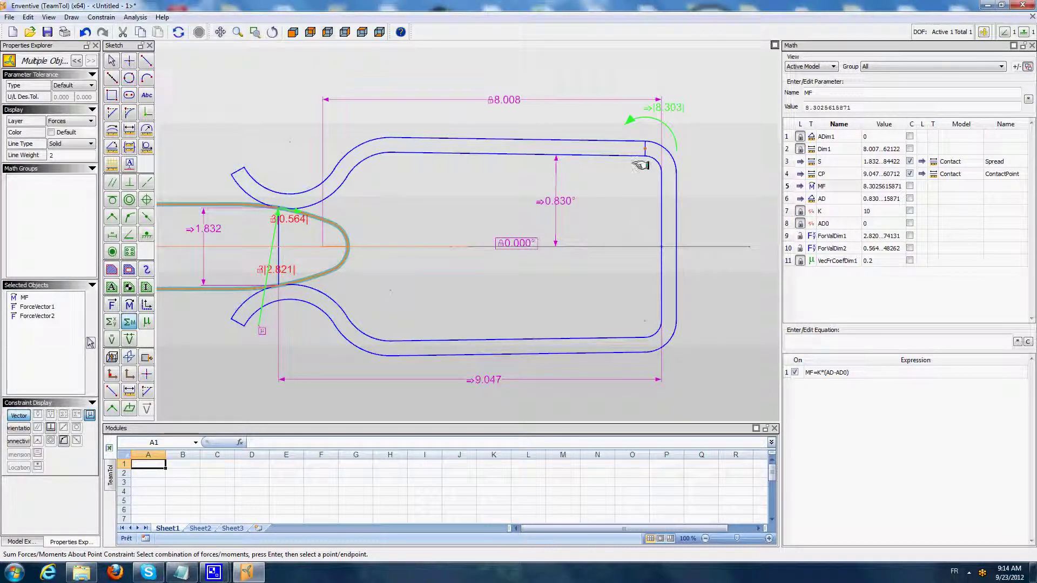
{"action": "key", "text": "Return"}
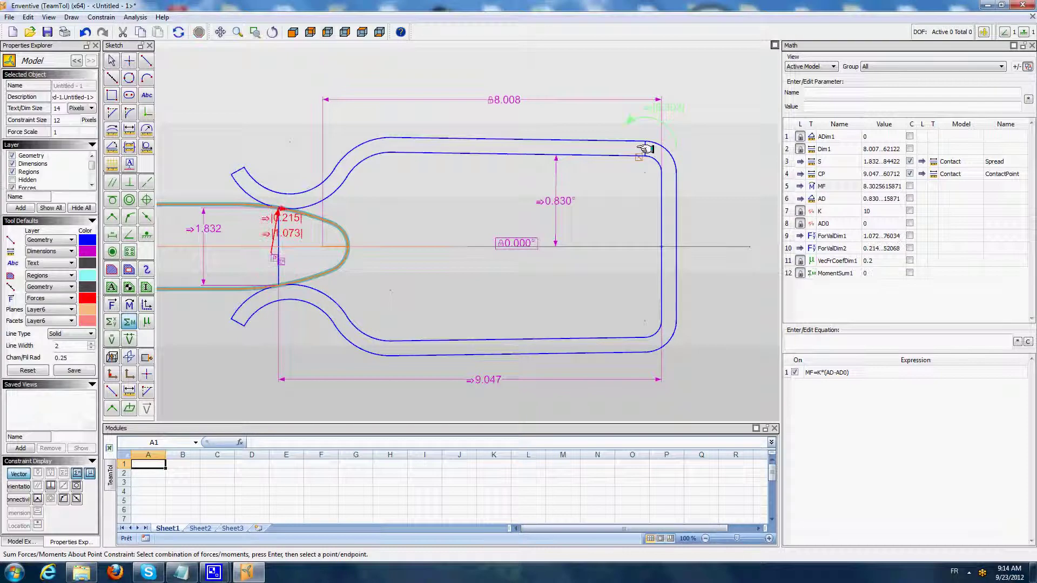
{"action": "left_click", "coordinate": [645, 148]}
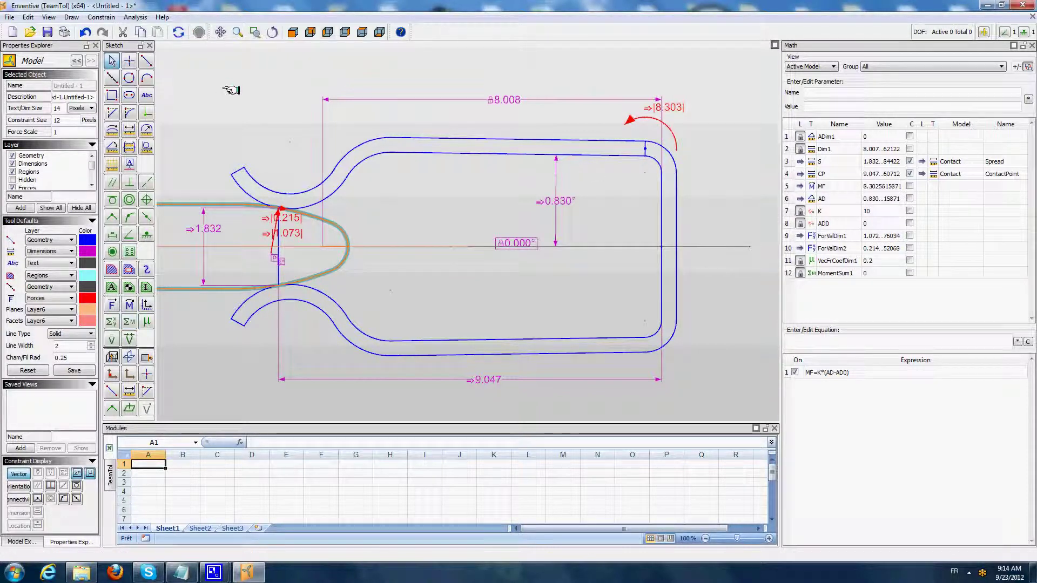
Set the default color for new forces to orange.
{"action": "middle_click_drag", "start_coordinate": [243, 103], "coordinate": [494, 145]}
{"action": "scroll", "coordinate": [548, 249], "scroll_direction": "up", "scroll_amount": 4}
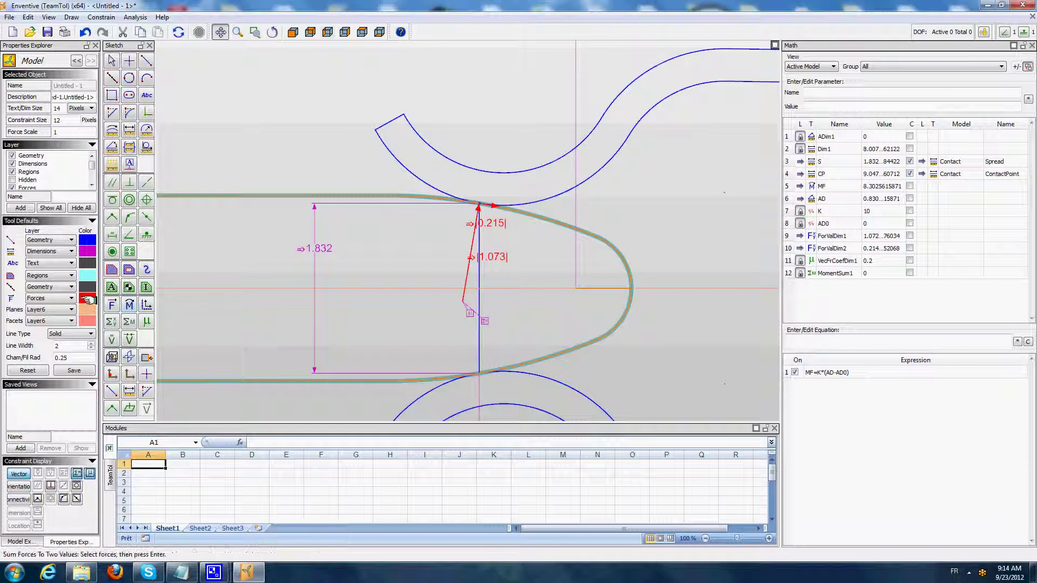
{"action": "left_click", "coordinate": [86, 299]}
{"action": "left_click", "coordinate": [394, 236]}
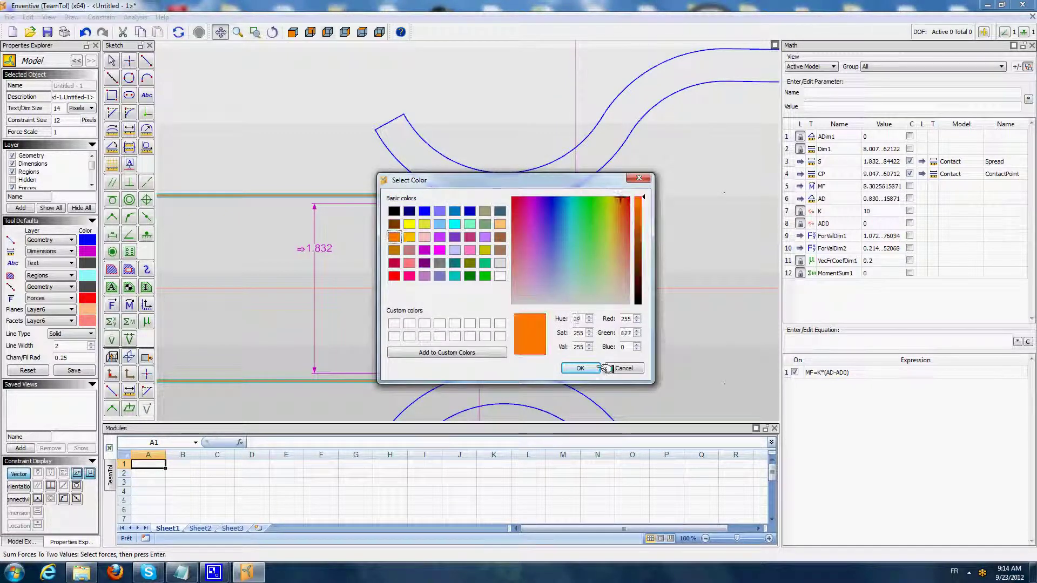
{"action": "left_click", "coordinate": [580, 368]}
{"action": "key", "text": "Escape"}
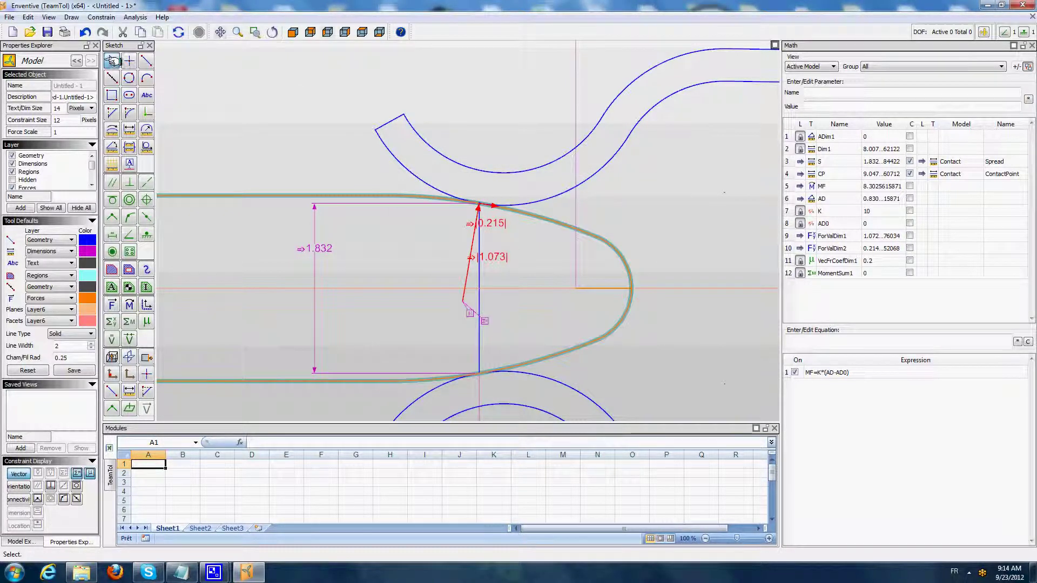
Draw a force acting down onto the upper contact point and constrain it opposite to the normal force.
{"action": "scroll", "coordinate": [304, 96], "scroll_direction": "down", "scroll_amount": 1}
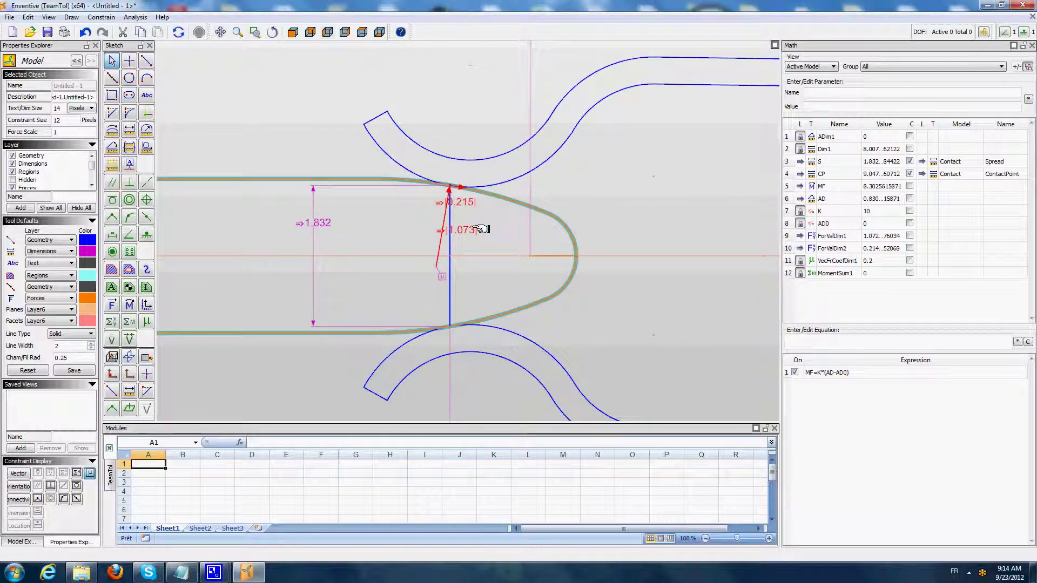
{"action": "left_click", "coordinate": [112, 305]}
{"action": "scroll", "coordinate": [458, 189], "scroll_direction": "up", "scroll_amount": 2}
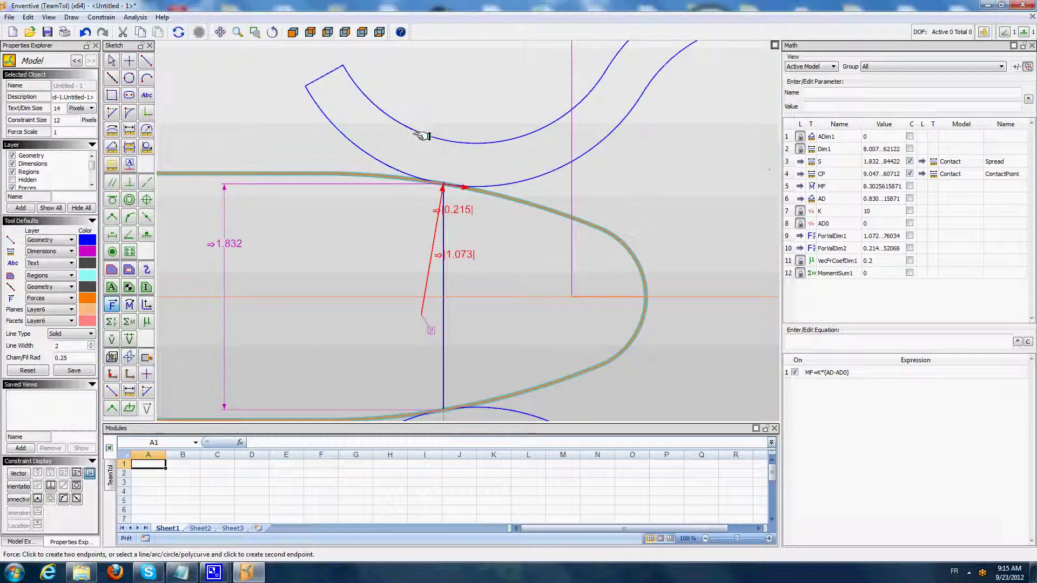
{"action": "left_click", "coordinate": [442, 181]}
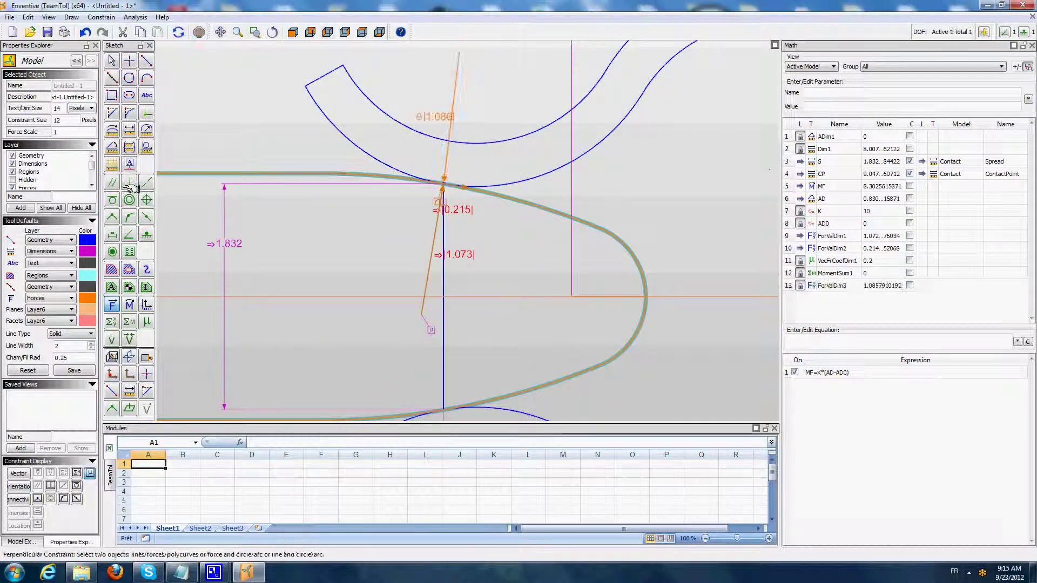
{"action": "left_click", "coordinate": [129, 338]}
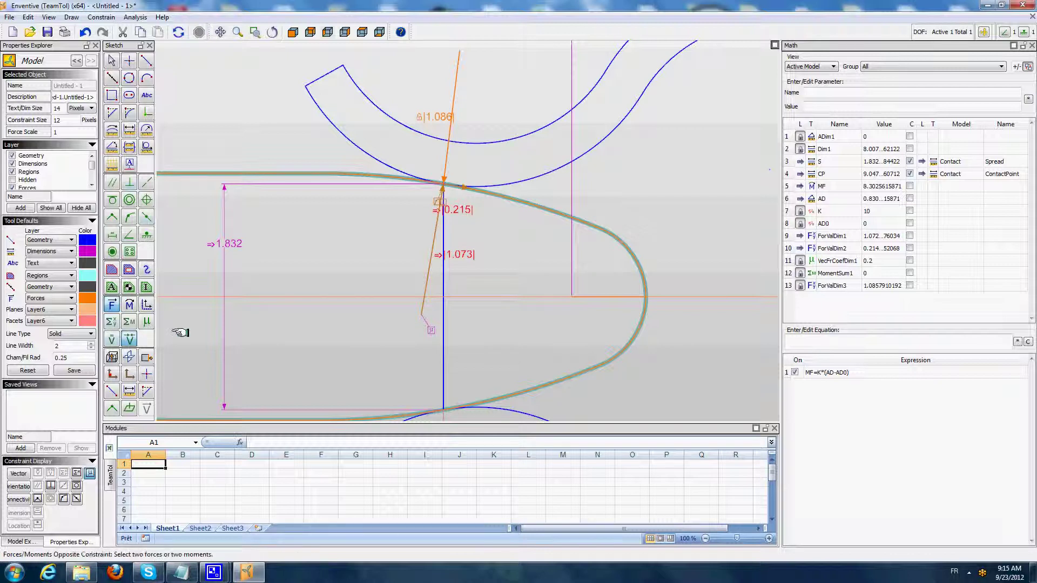
{"action": "left_click", "coordinate": [453, 96]}
{"action": "left_click", "coordinate": [435, 250]}
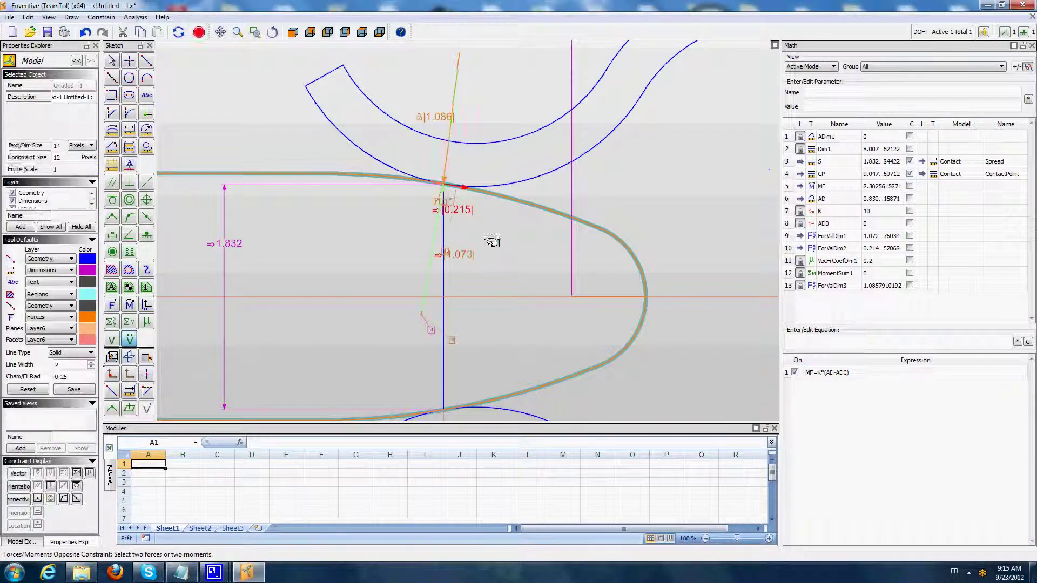
Draw a second force starting at the upper contact point and constrain it opposite to the friction force.
{"action": "left_click", "coordinate": [112, 305]}
{"action": "scroll", "coordinate": [429, 158], "scroll_direction": "up", "scroll_amount": 3}
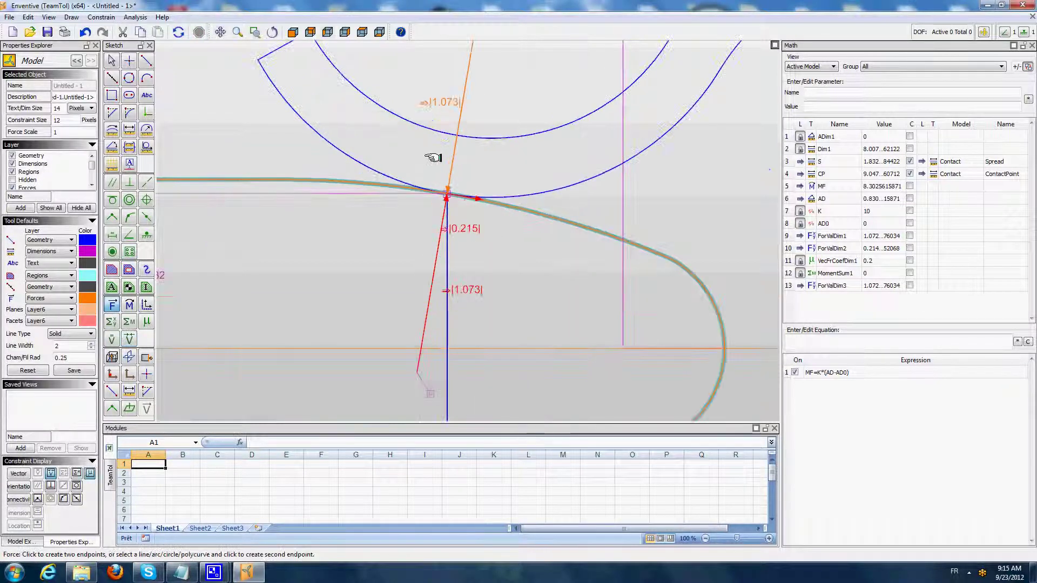
{"action": "left_click", "coordinate": [453, 209]}
{"action": "left_click", "coordinate": [405, 162]}
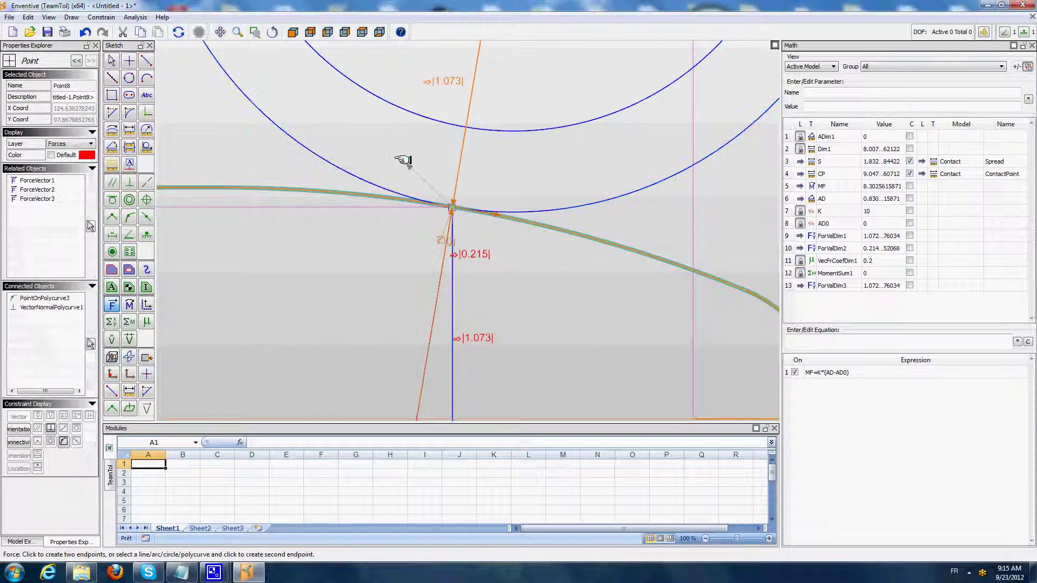
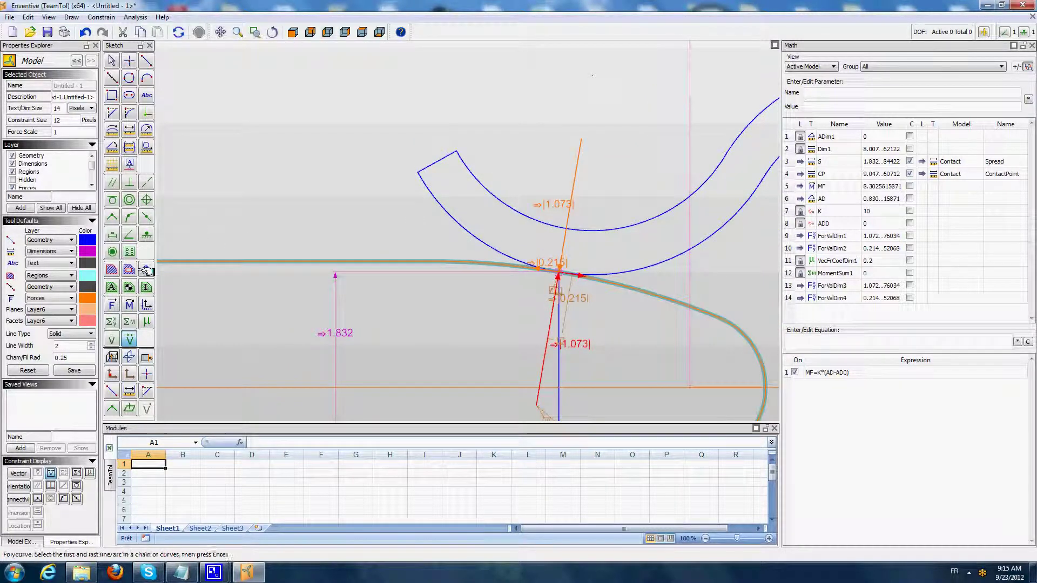
Draw the resultant force from the tail of the orange normal force to the tip of the orange friction force.
{"action": "scroll", "coordinate": [474, 321], "scroll_direction": "down", "scroll_amount": 3}
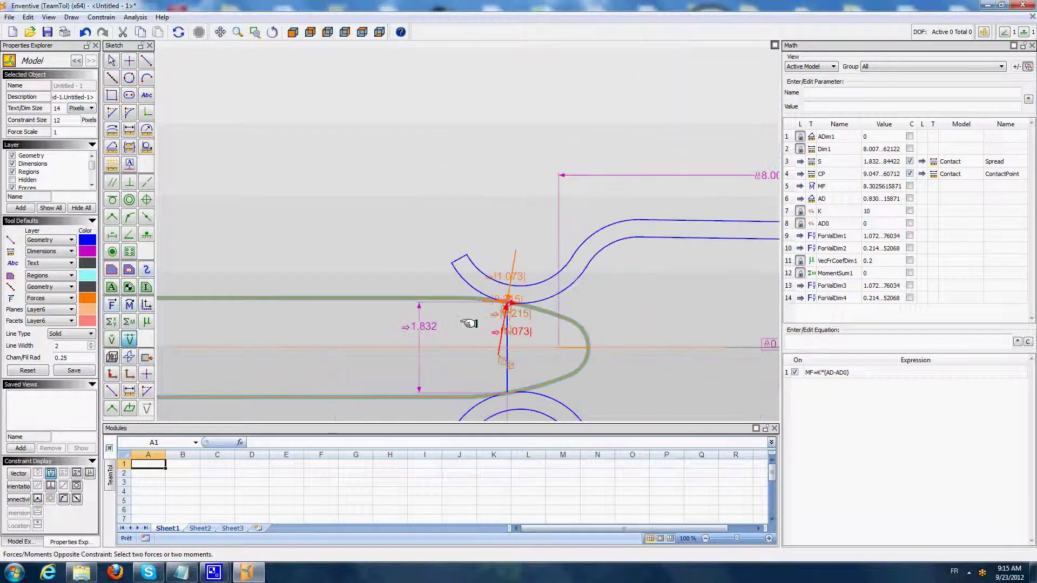
{"action": "middle_click_drag", "start_coordinate": [473, 323], "coordinate": [825, 244]}
{"action": "middle_click_drag", "start_coordinate": [293, 254], "coordinate": [486, 259]}
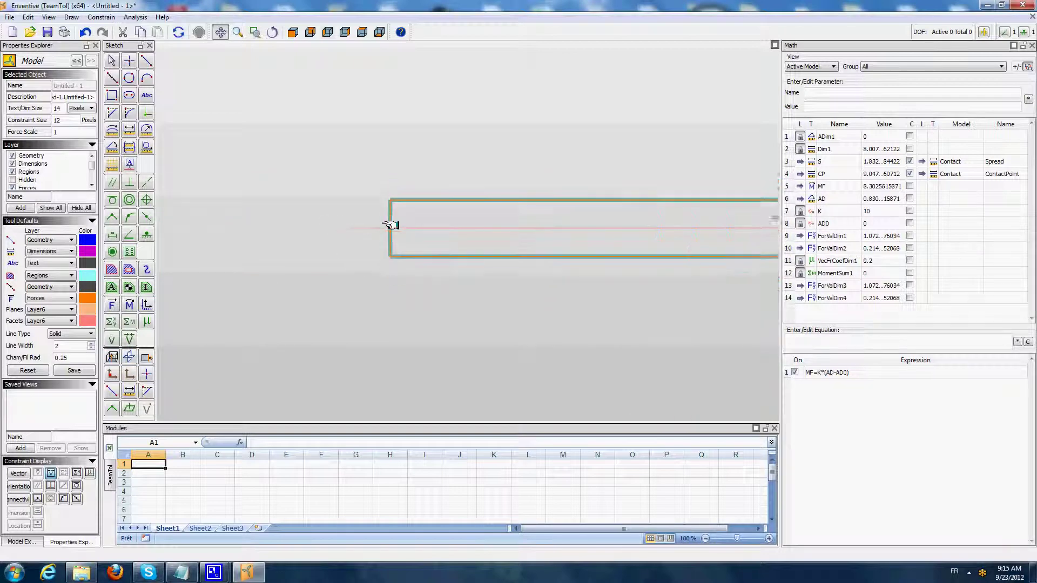
{"action": "middle_click_drag", "start_coordinate": [497, 241], "coordinate": [366, 230]}
{"action": "scroll", "coordinate": [366, 229], "scroll_direction": "up", "scroll_amount": 5}
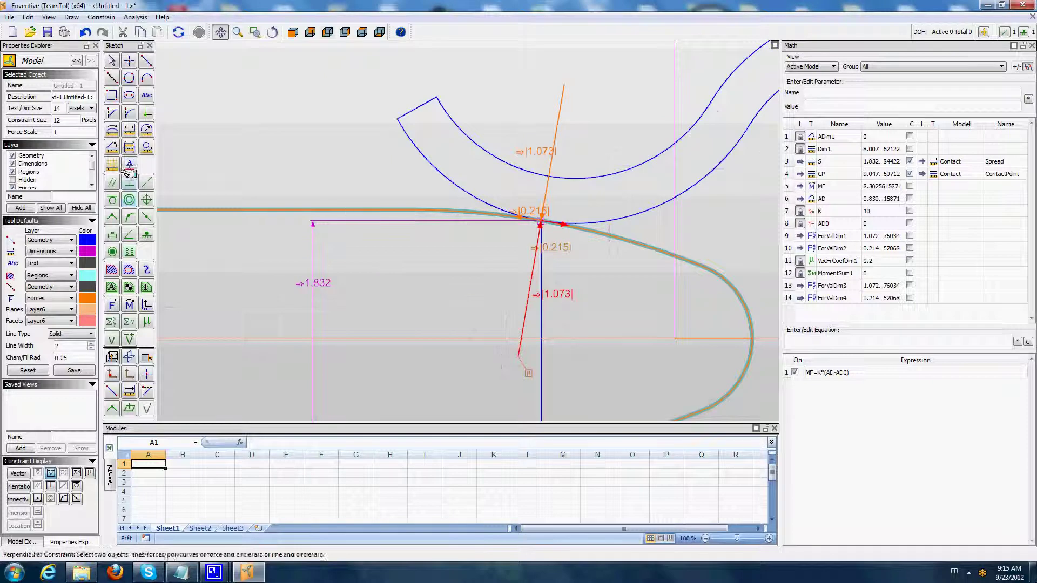
{"action": "left_click", "coordinate": [112, 305]}
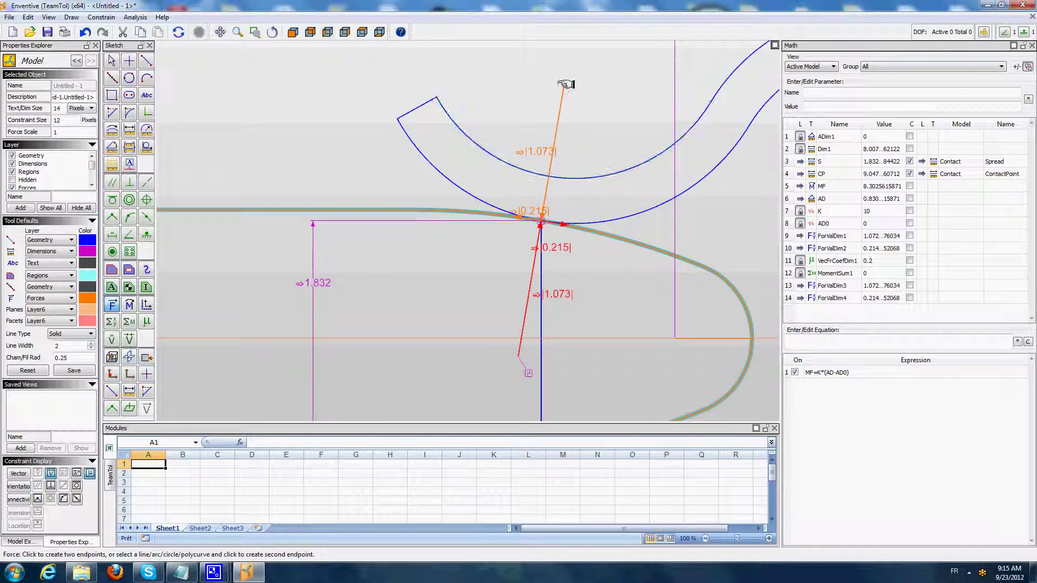
{"action": "left_click", "coordinate": [483, 219]}
{"action": "scroll", "coordinate": [486, 221], "scroll_direction": "up", "scroll_amount": 2}
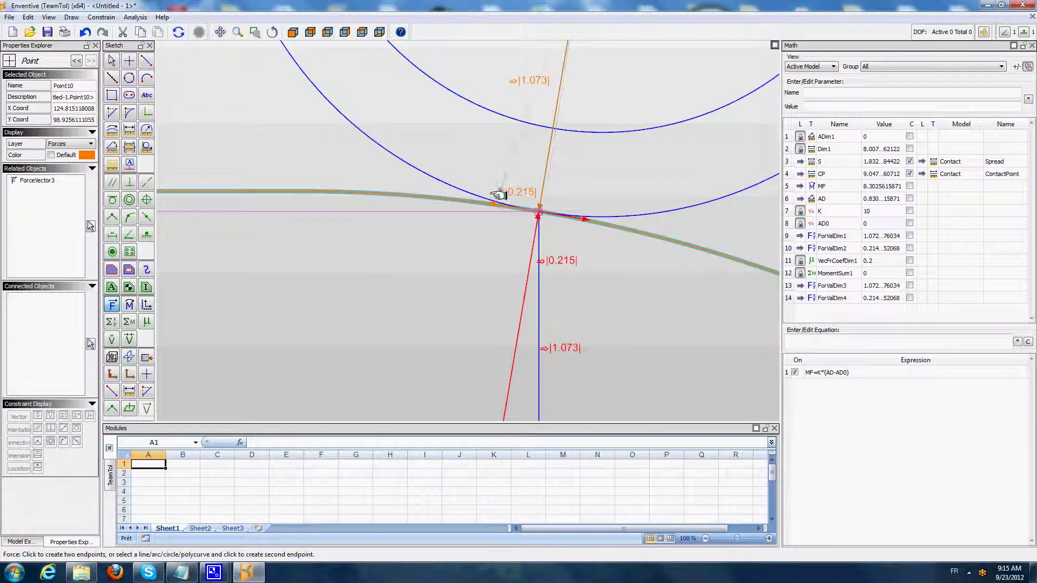
{"action": "left_click", "coordinate": [509, 273]}
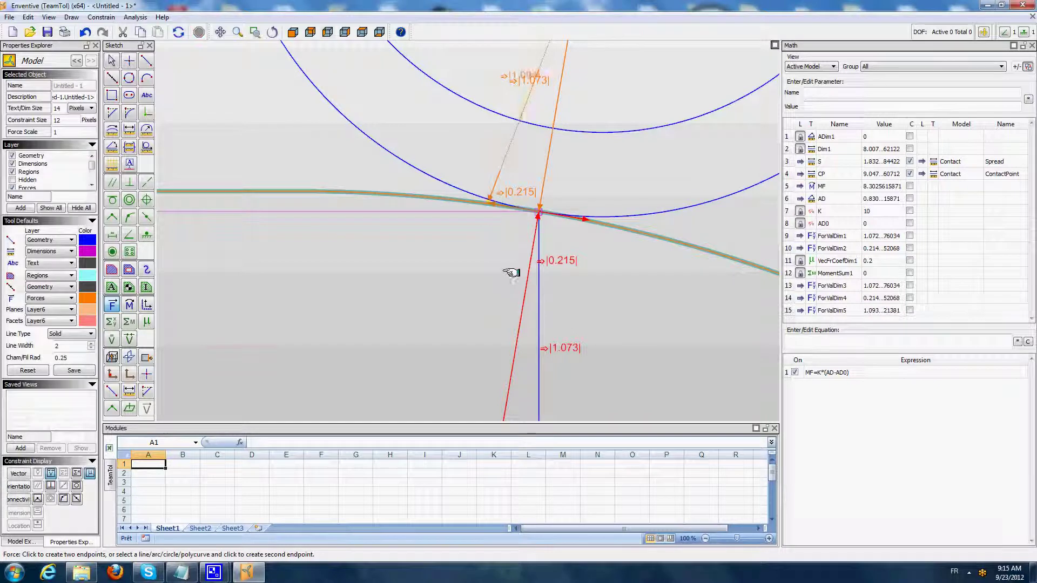
Add X and Y component dimensions to the resultant force and delete the Y component.
{"action": "scroll", "coordinate": [509, 268], "scroll_direction": "down", "scroll_amount": 3}
{"action": "left_click", "coordinate": [147, 305]}
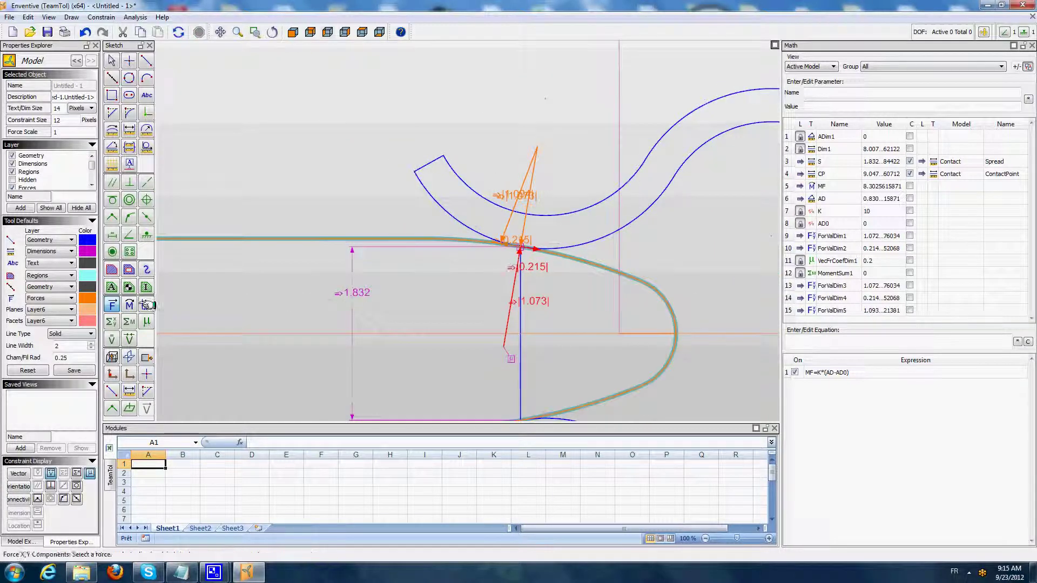
{"action": "left_click", "coordinate": [525, 169]}
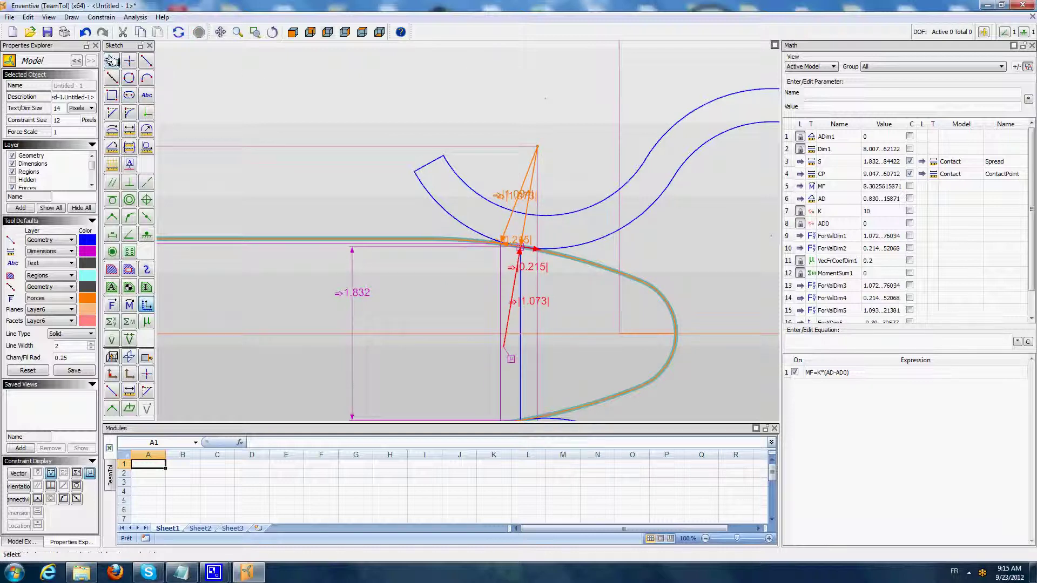
{"action": "left_click", "coordinate": [112, 61]}
{"action": "scroll", "coordinate": [494, 81], "scroll_direction": "down", "scroll_amount": 3}
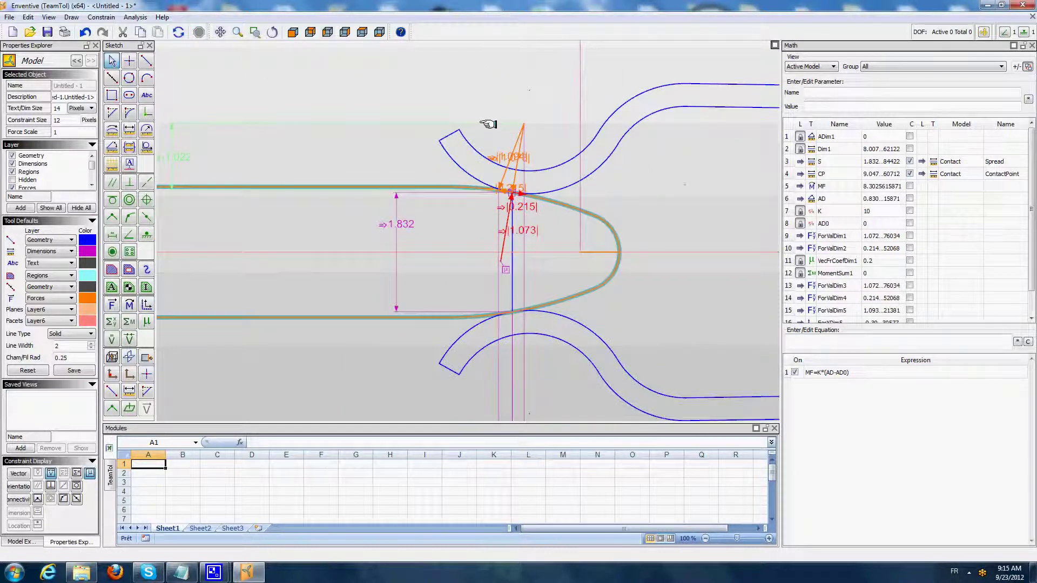
{"action": "left_click", "coordinate": [486, 124]}
{"action": "key", "text": "Delete"}
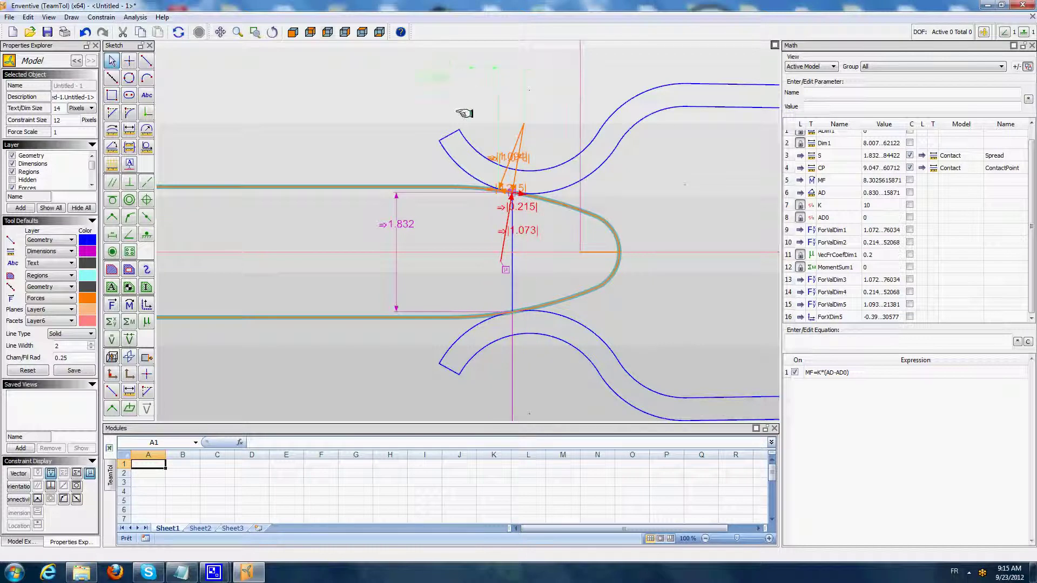
Rename the resultant force's horizontal component parameter as X.
{"action": "left_click", "coordinate": [435, 75]}
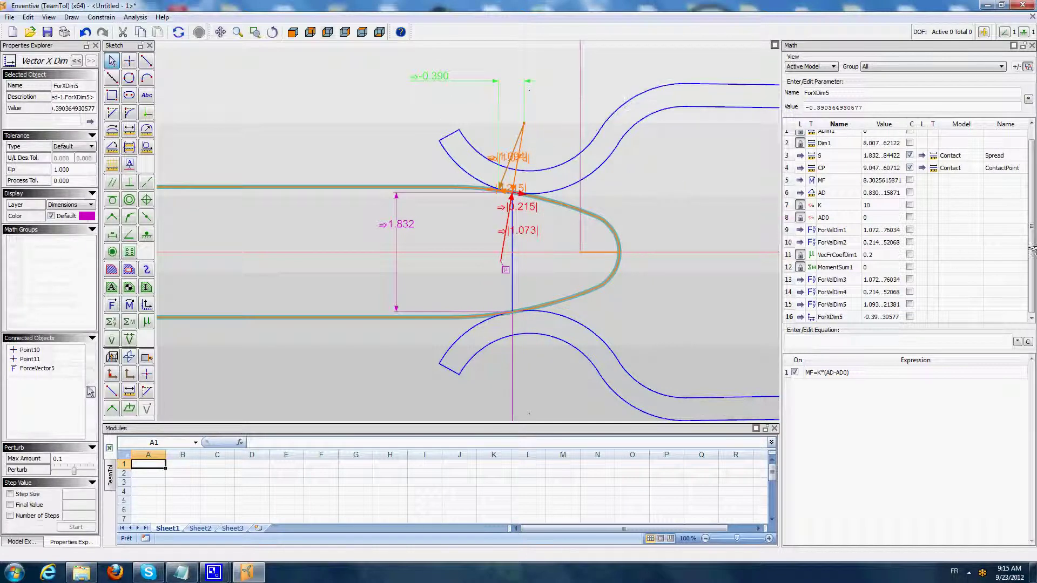
{"action": "left_click", "coordinate": [829, 317]}
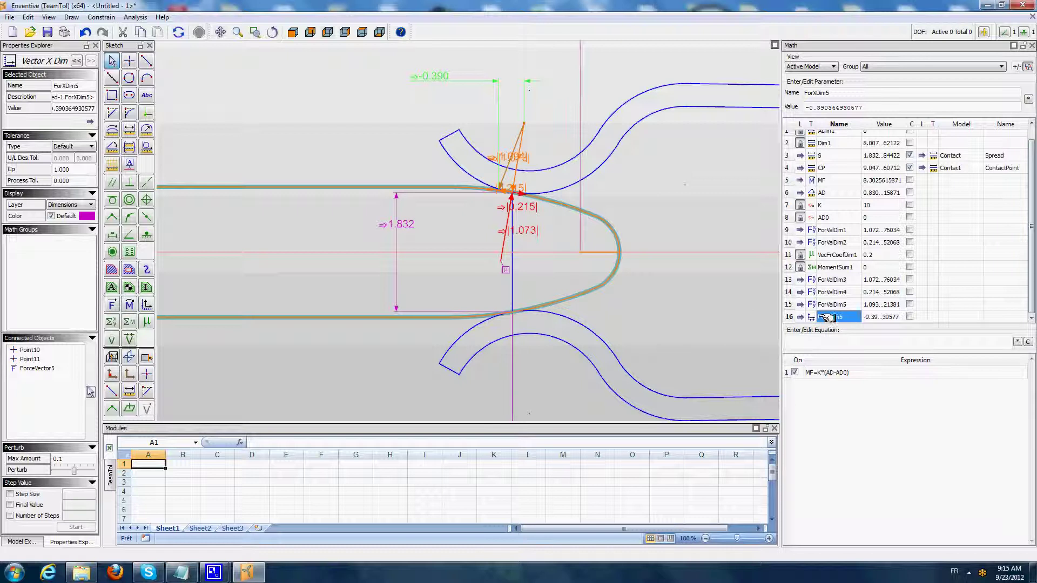
{"action": "key", "text": "Home"}
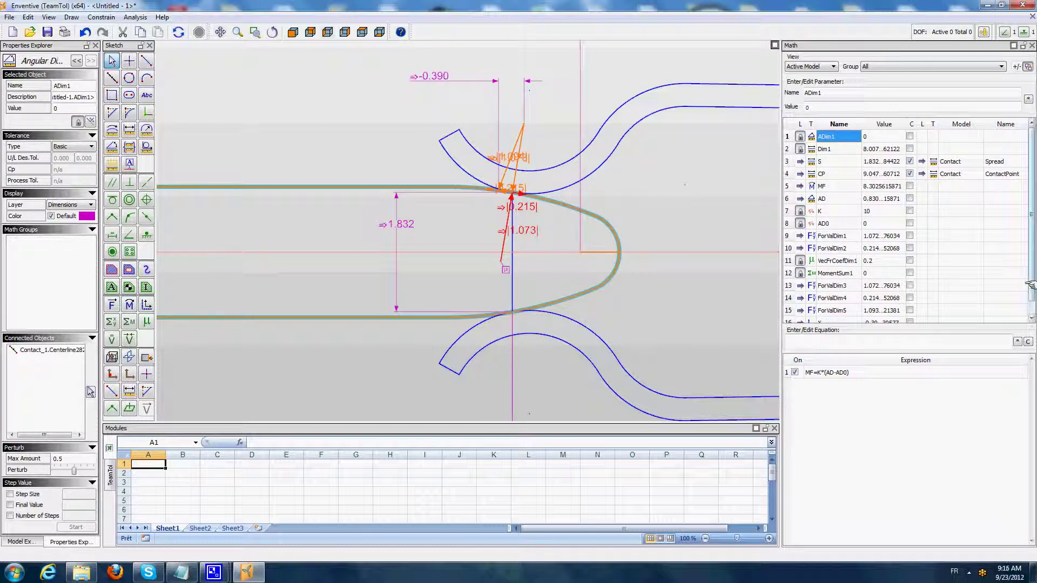
{"action": "scroll", "coordinate": [594, 213], "scroll_direction": "down", "scroll_amount": 1}
{"action": "left_click", "coordinate": [660, 181]}
Draw a force pushing on the middle of the pin's flat rear end and make it parallel to the pin's centerline.
{"action": "scroll", "coordinate": [660, 181], "scroll_direction": "down", "scroll_amount": 3}
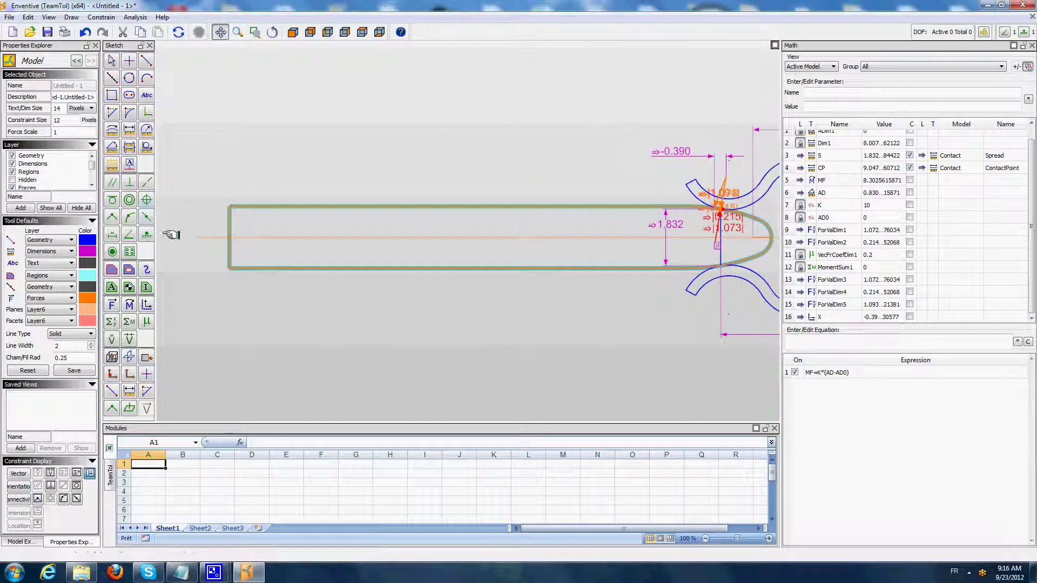
{"action": "left_click", "coordinate": [128, 323]}
{"action": "left_click", "coordinate": [112, 305]}
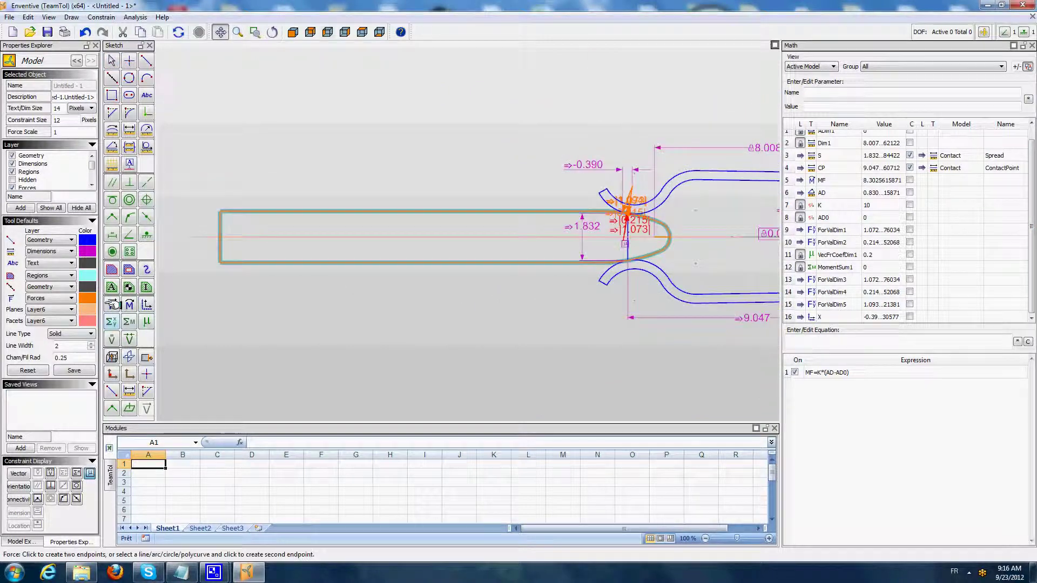
{"action": "left_click", "coordinate": [164, 217]}
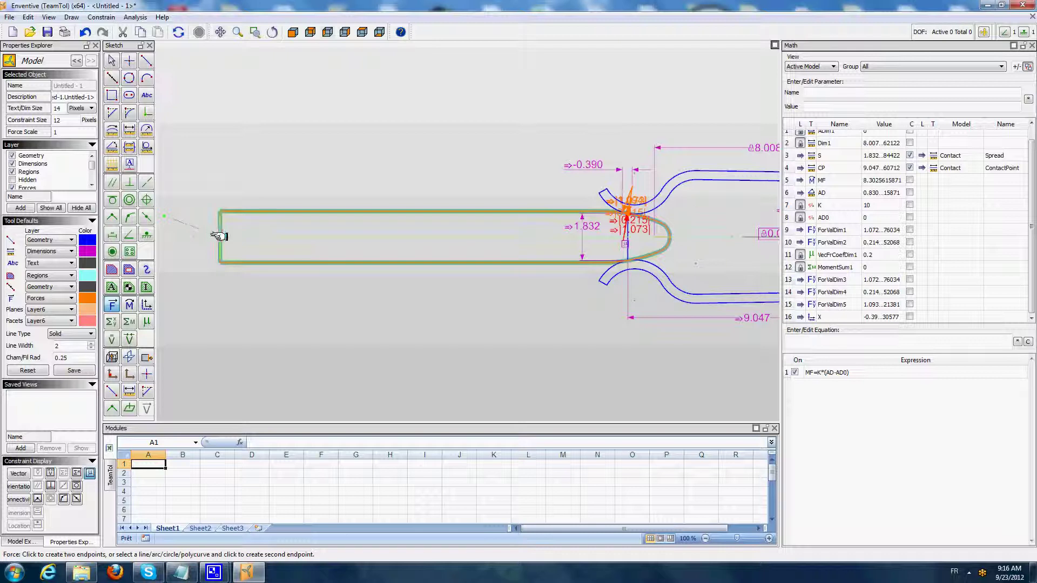
{"action": "left_click", "coordinate": [217, 235]}
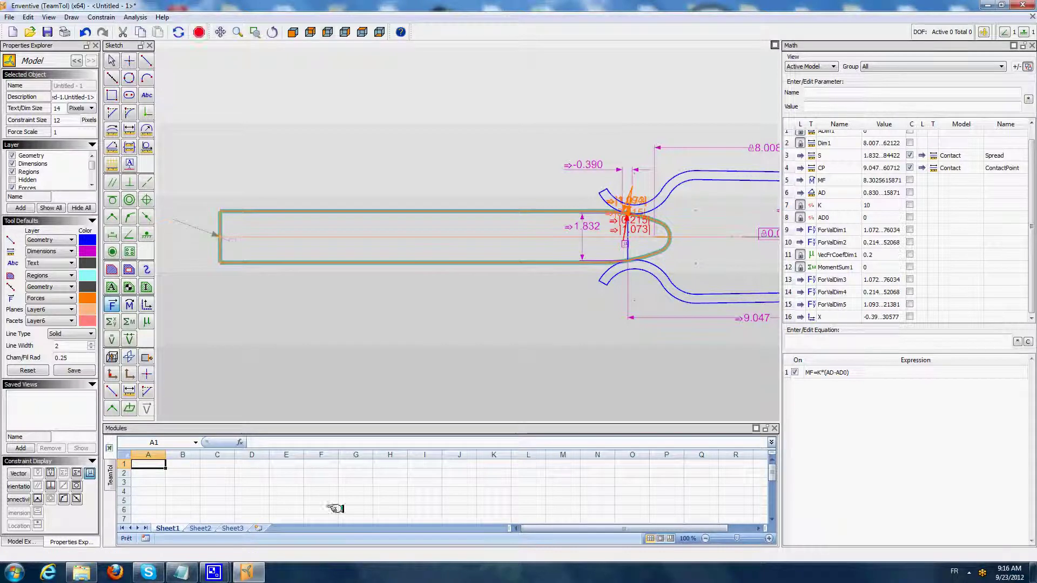
{"action": "left_click", "coordinate": [112, 182]}
{"action": "left_click", "coordinate": [189, 225]}
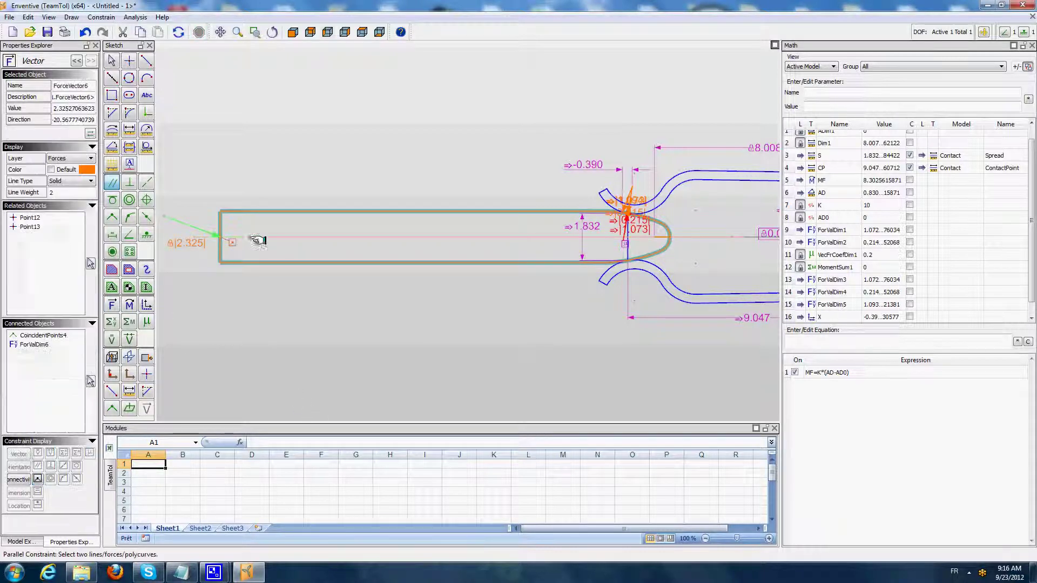
{"action": "left_click", "coordinate": [265, 237]}
{"action": "left_click", "coordinate": [112, 60]}
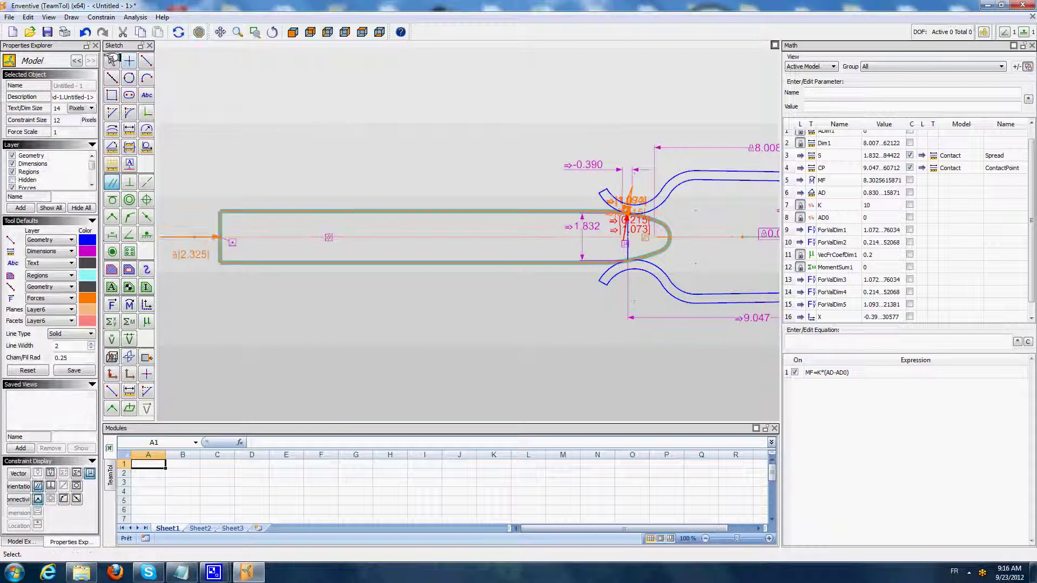
Unlock the magnitude of the force on the pin's rear end and rename its parameter Insertion_Force.
{"action": "scroll", "coordinate": [316, 129], "scroll_direction": "down", "scroll_amount": 1}
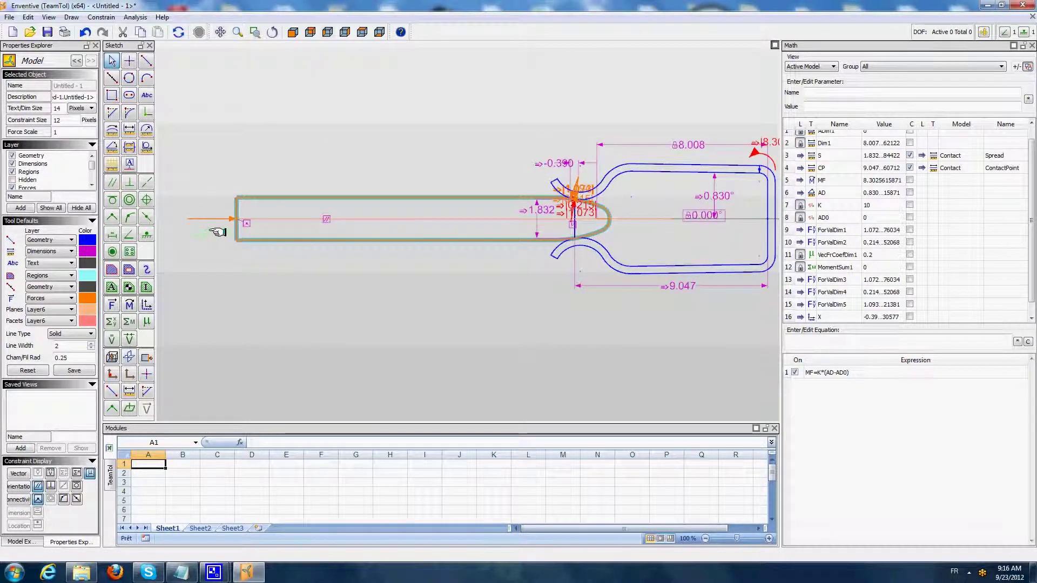
{"action": "right_click", "coordinate": [214, 236]}
{"action": "left_click", "coordinate": [246, 261]}
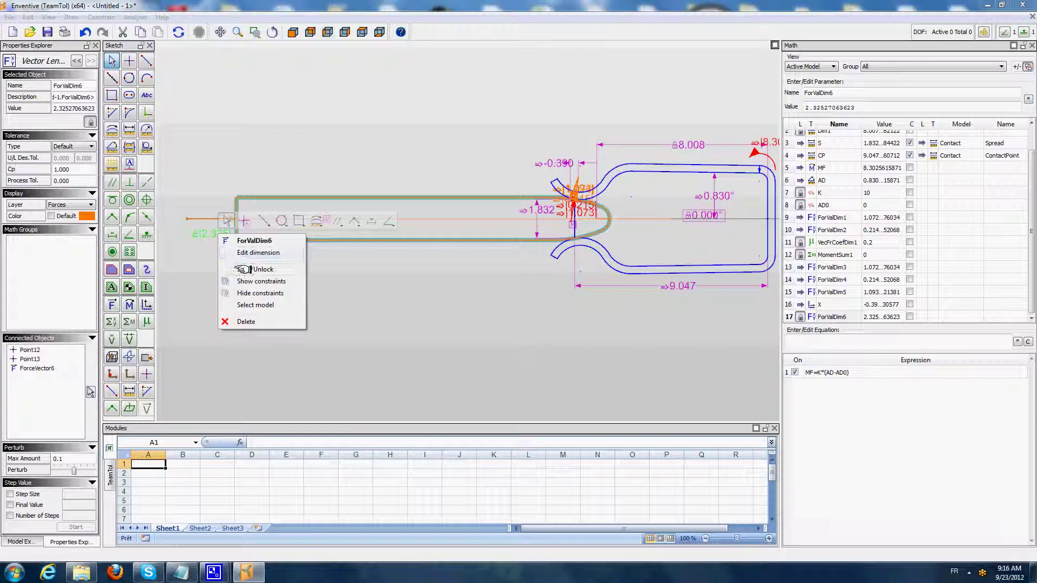
{"action": "left_click", "coordinate": [837, 317]}
{"action": "left_click", "coordinate": [839, 317]}
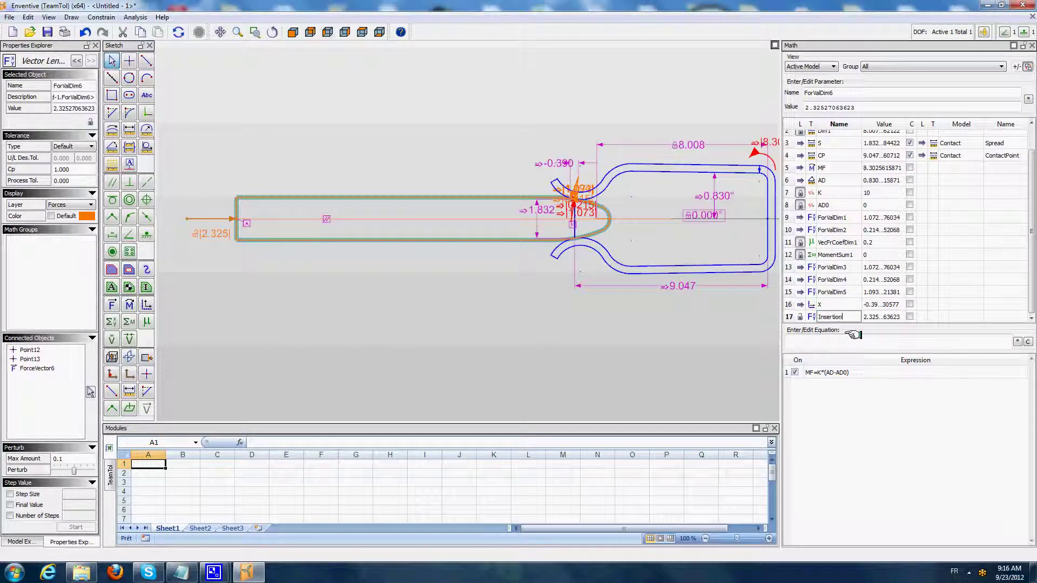
{"action": "type", "text": "Insertion_Force"}
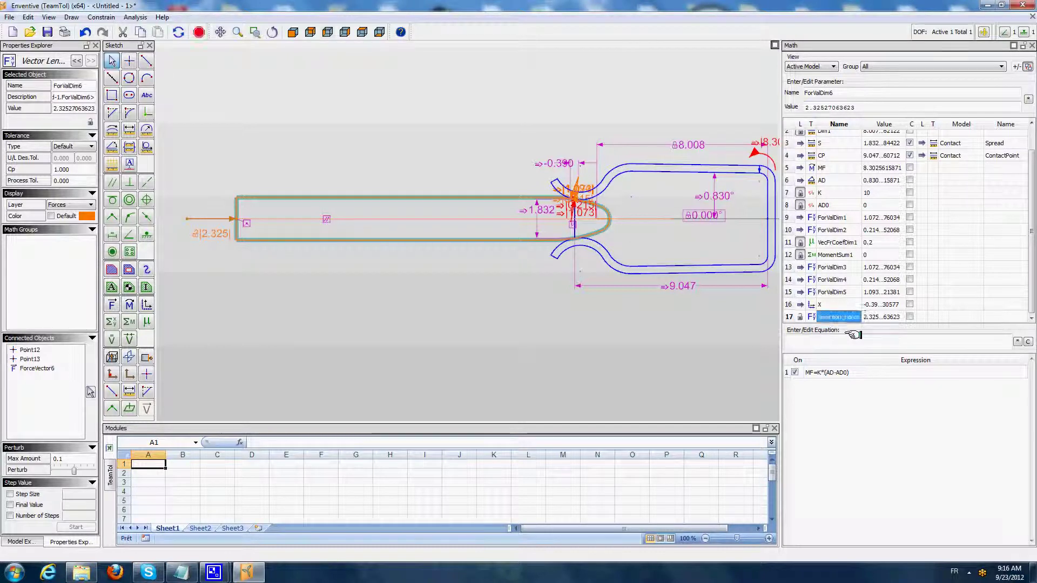
{"action": "key", "text": "Return"}
{"action": "scroll", "coordinate": [1006, 287], "scroll_direction": "down", "scroll_amount": 1}
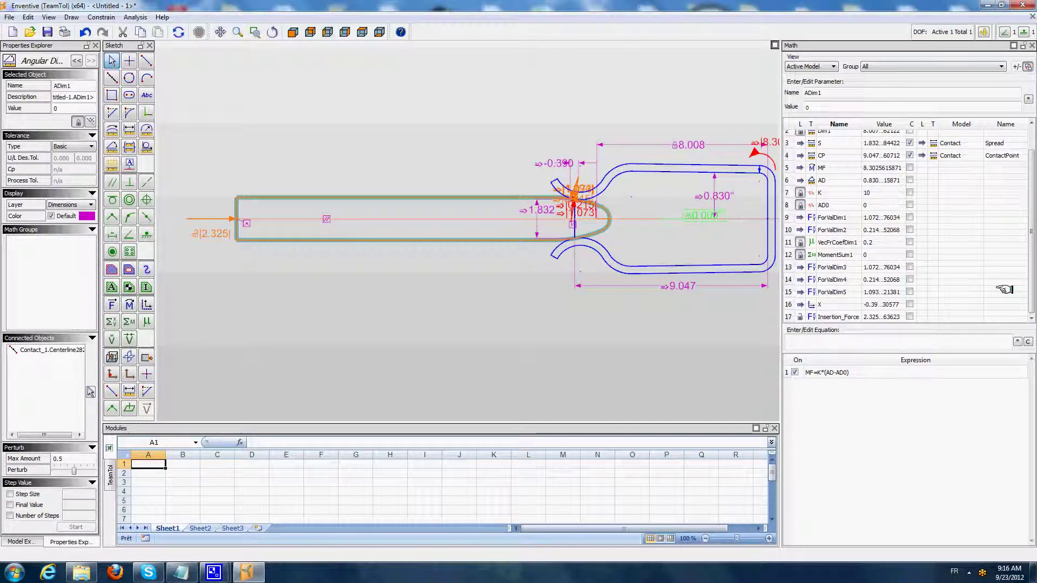
Add the equation Insertion_Force=-2*X to the model.
{"action": "left_click", "coordinate": [834, 316]}
{"action": "left_click", "coordinate": [553, 163]}
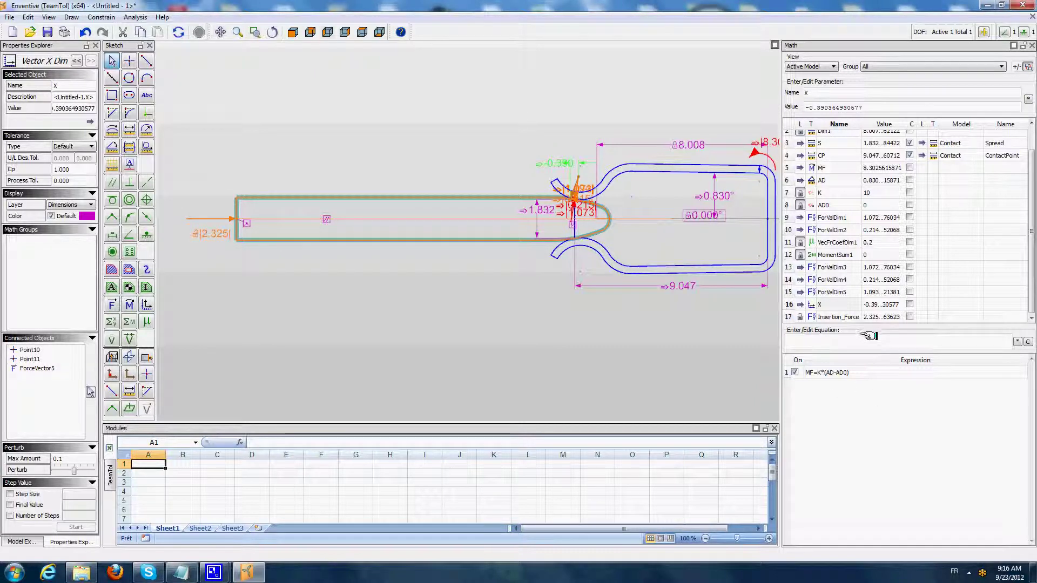
{"action": "left_click", "coordinate": [817, 341]}
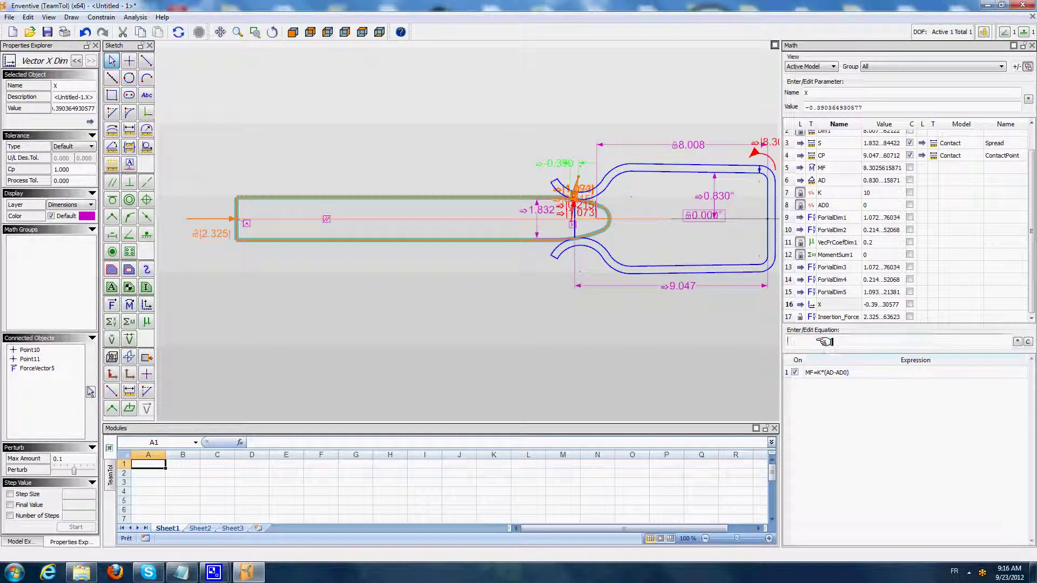
{"action": "type", "text": "I"}
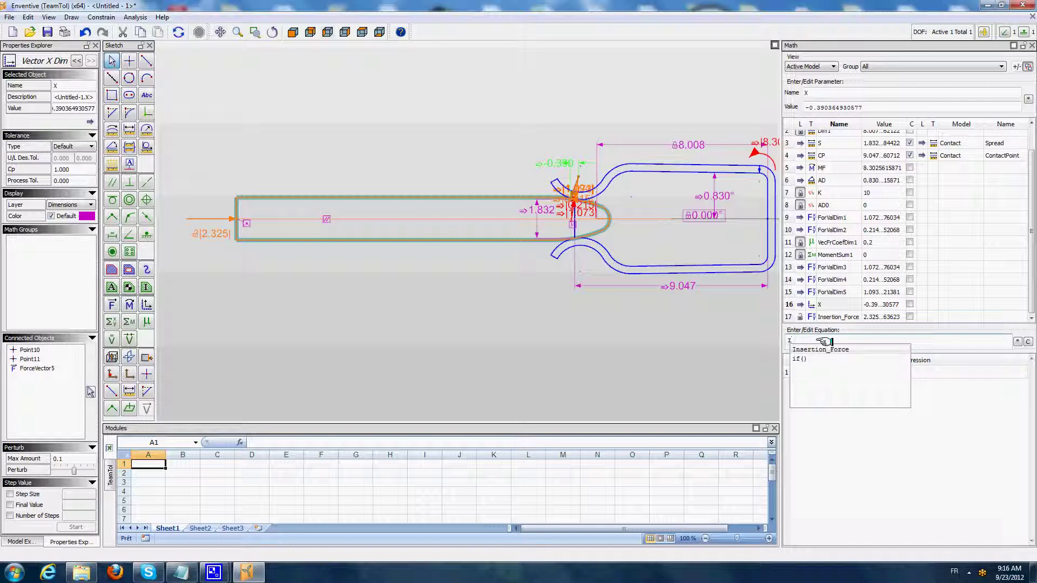
{"action": "double_click", "coordinate": [828, 349]}
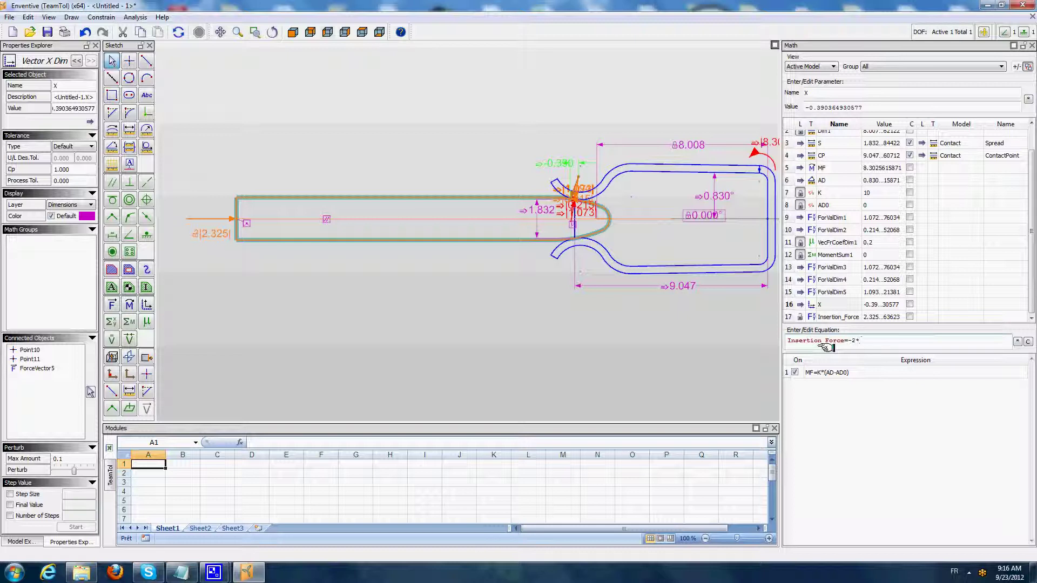
{"action": "type", "text": "=-2*X"}
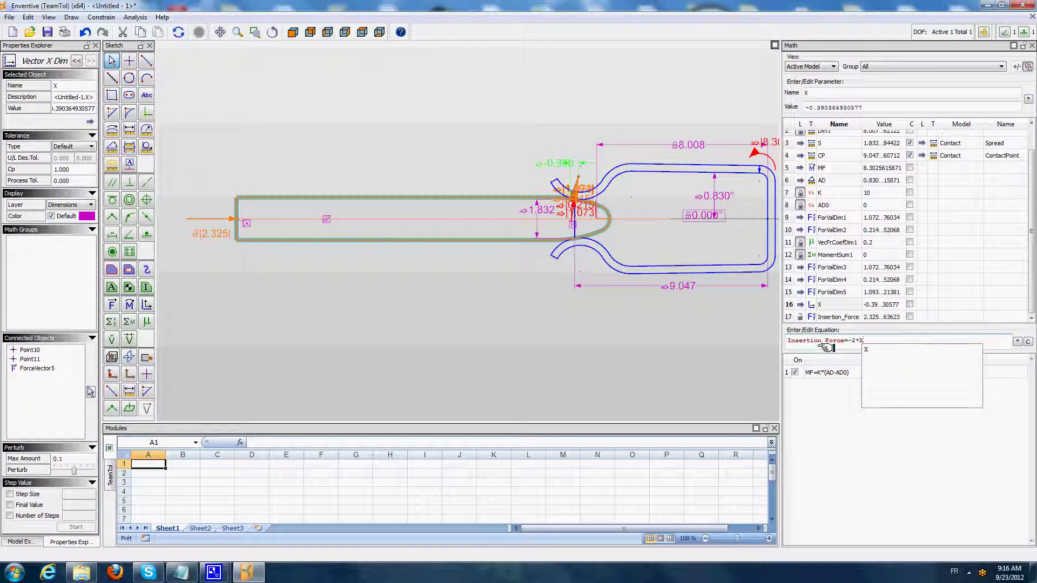
{"action": "double_click", "coordinate": [866, 350]}
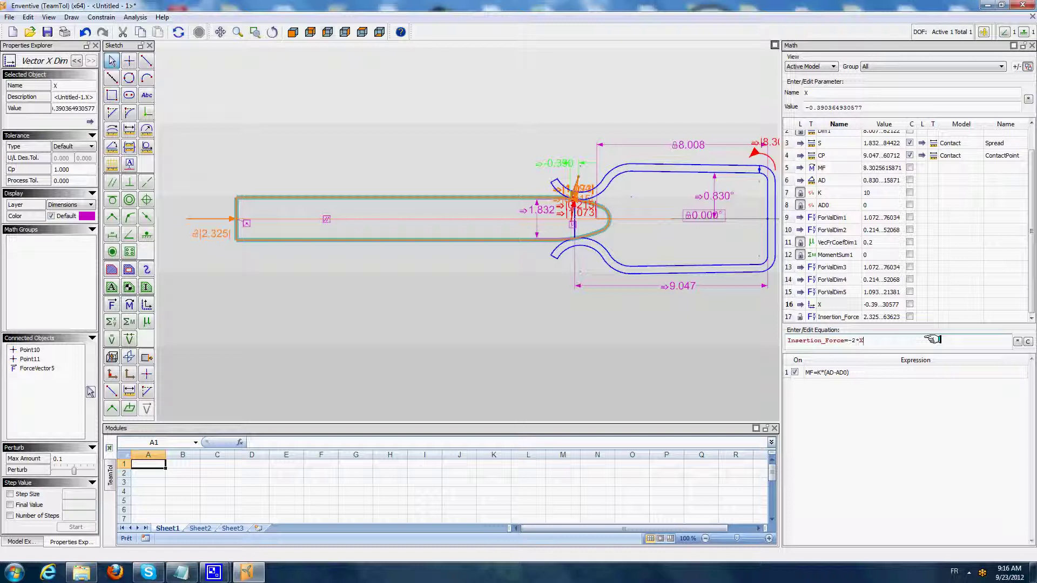
{"action": "key", "text": "Return"}
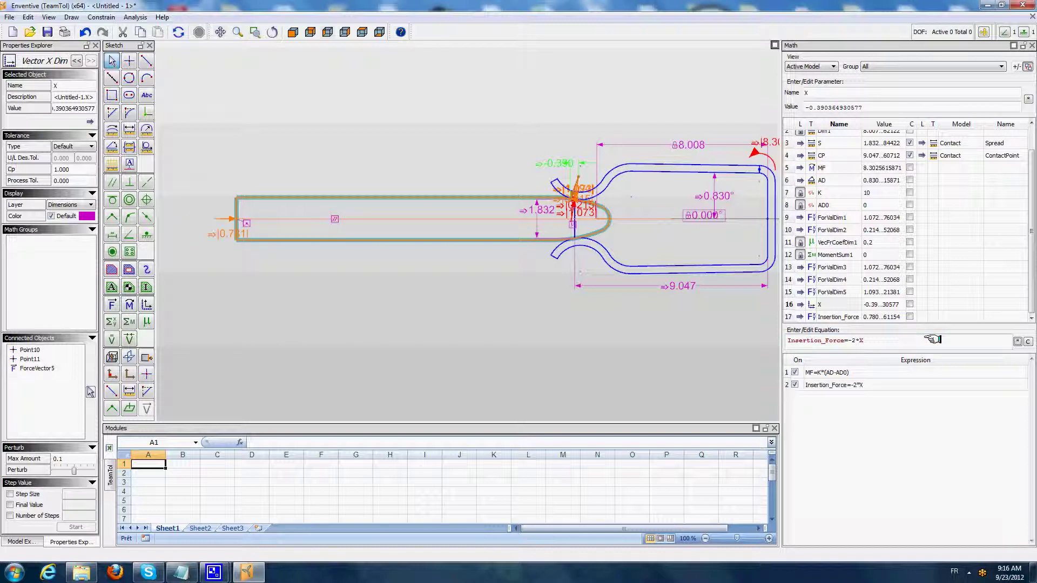
Reduce the horizontal distance between the contact's back wall and the pin's nose to about 7.408.
{"action": "left_click", "coordinate": [324, 297]}
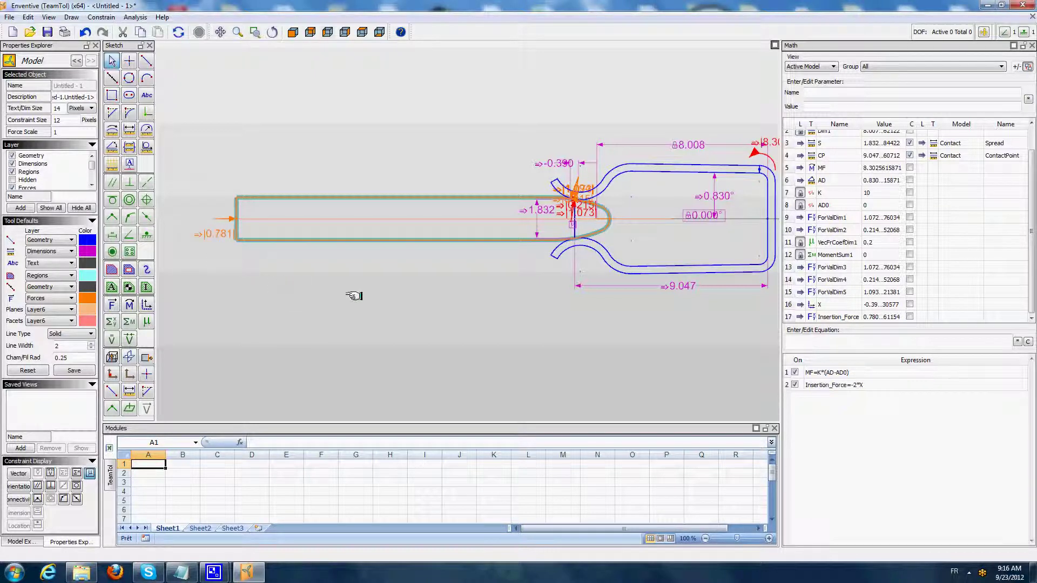
{"action": "left_click", "coordinate": [691, 143]}
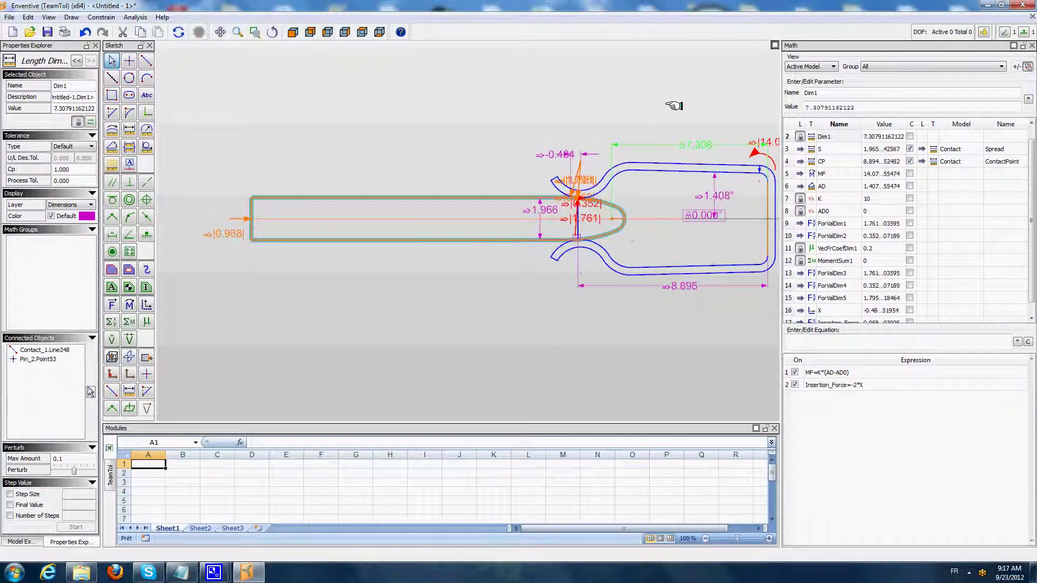
{"action": "left_click", "coordinate": [400, 77]}
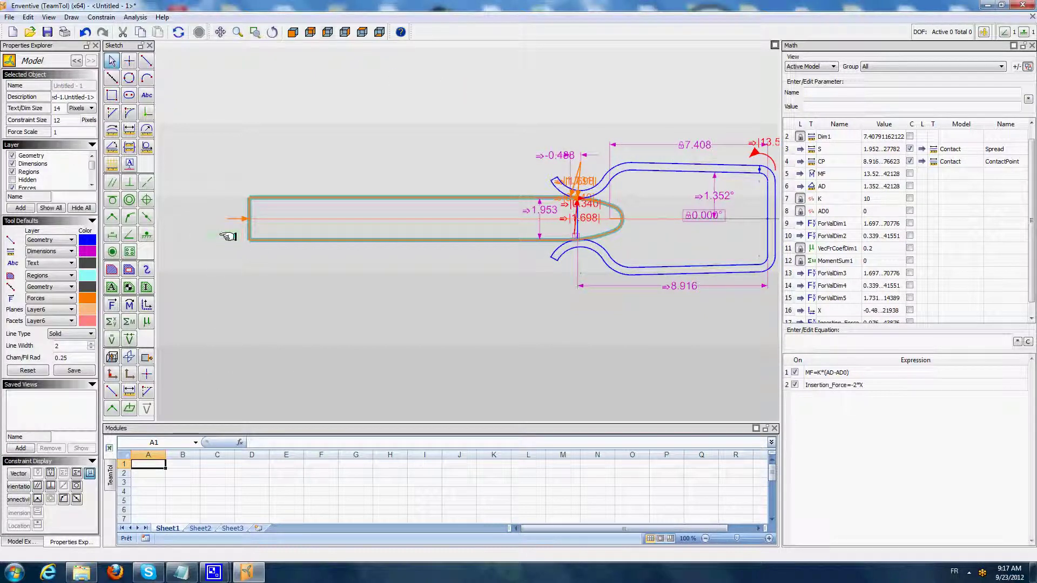
Run a tolerance analysis on the Insertion_Force dimension at the pin's rear end and enlarge the spreadsheet area to show the report.
{"action": "left_click_drag", "start_coordinate": [302, 424], "coordinate": [302, 311]}
{"action": "right_click", "coordinate": [292, 183]}
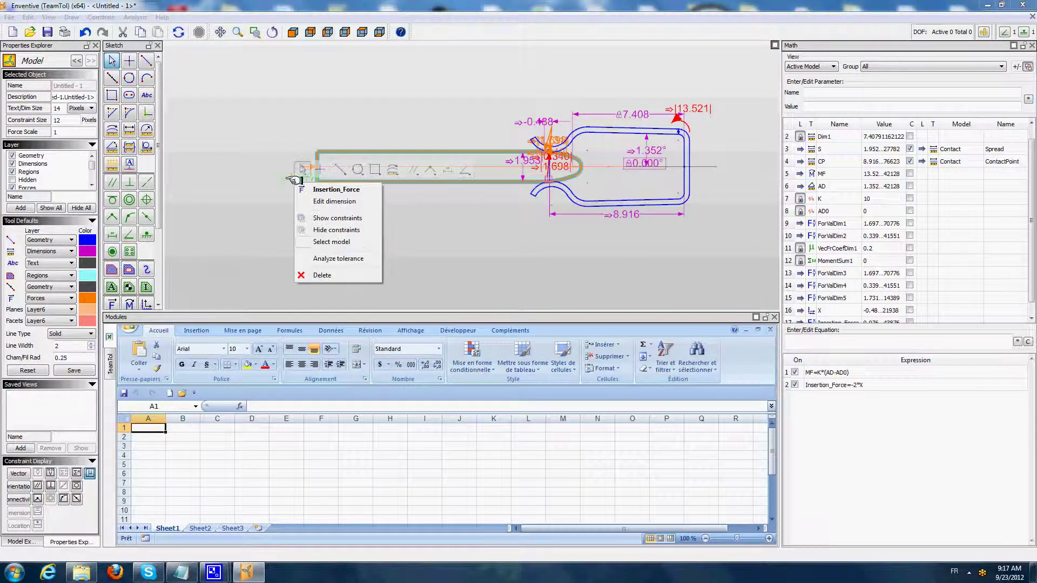
{"action": "left_click", "coordinate": [331, 260]}
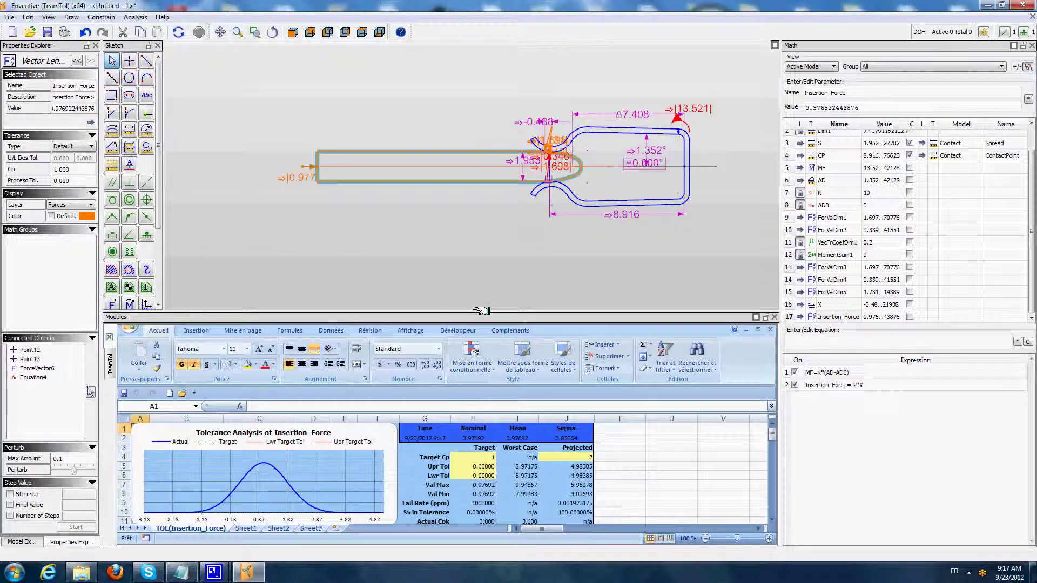
{"action": "left_click_drag", "start_coordinate": [481, 311], "coordinate": [478, 238]}
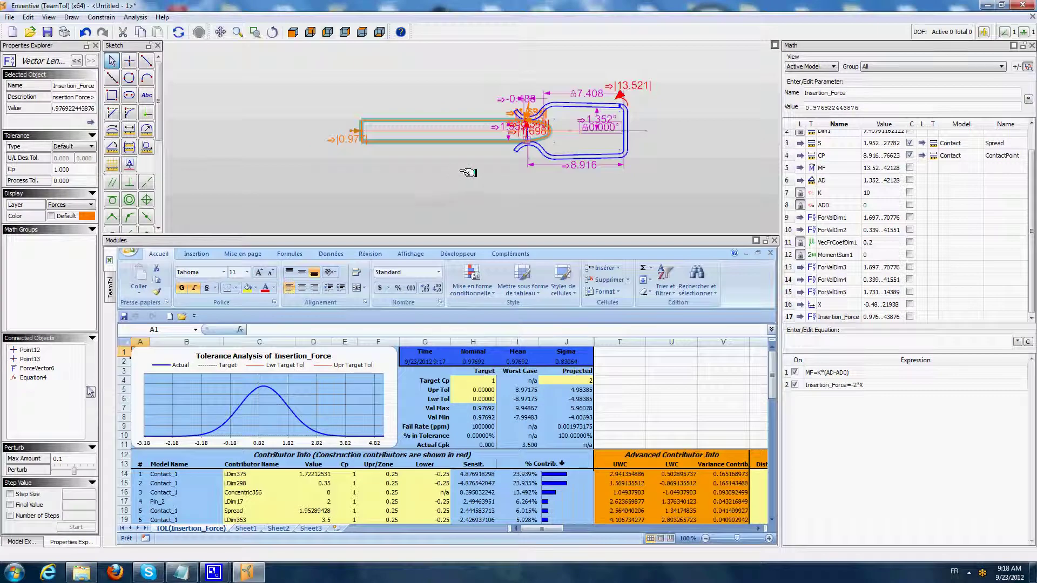
{"action": "left_click", "coordinate": [468, 173]}
{"action": "scroll", "coordinate": [468, 173], "scroll_direction": "up", "scroll_amount": 3}
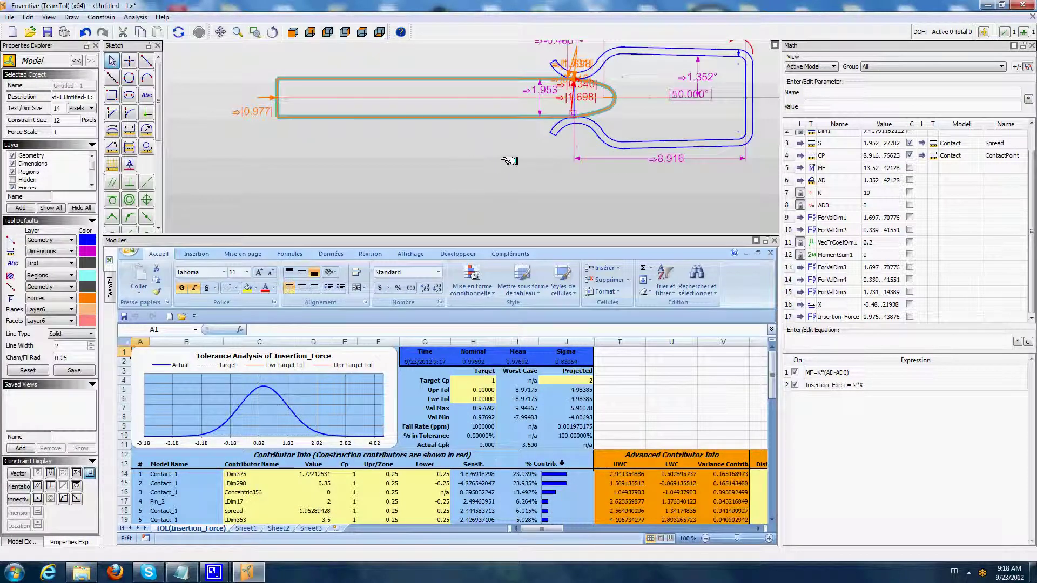
{"action": "middle_click_drag", "start_coordinate": [509, 161], "coordinate": [483, 182]}
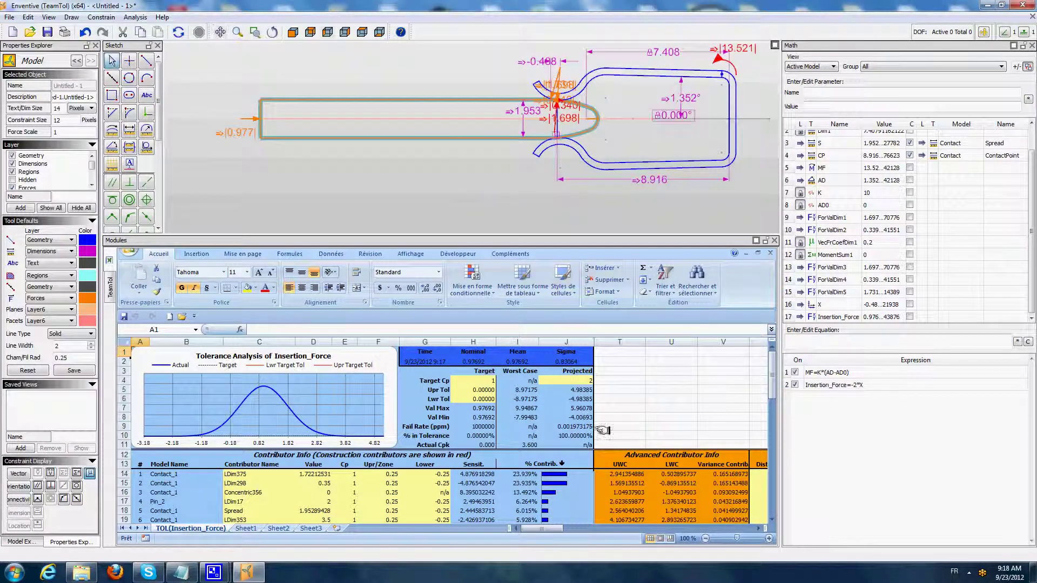
Examine the projected maximum Insertion_Force and locate its main contributors in the model, including LDim375, LDim298, Spread, LDim353 and LDim408.
{"action": "left_click", "coordinate": [572, 409]}
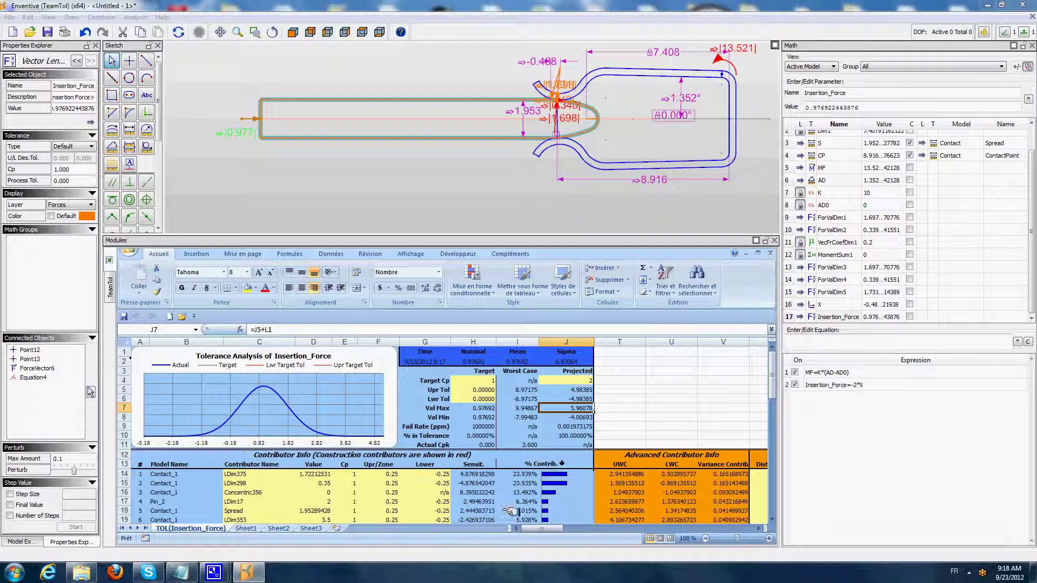
{"action": "left_click_drag", "start_coordinate": [773, 378], "coordinate": [775, 391]}
{"action": "left_click", "coordinate": [312, 380]}
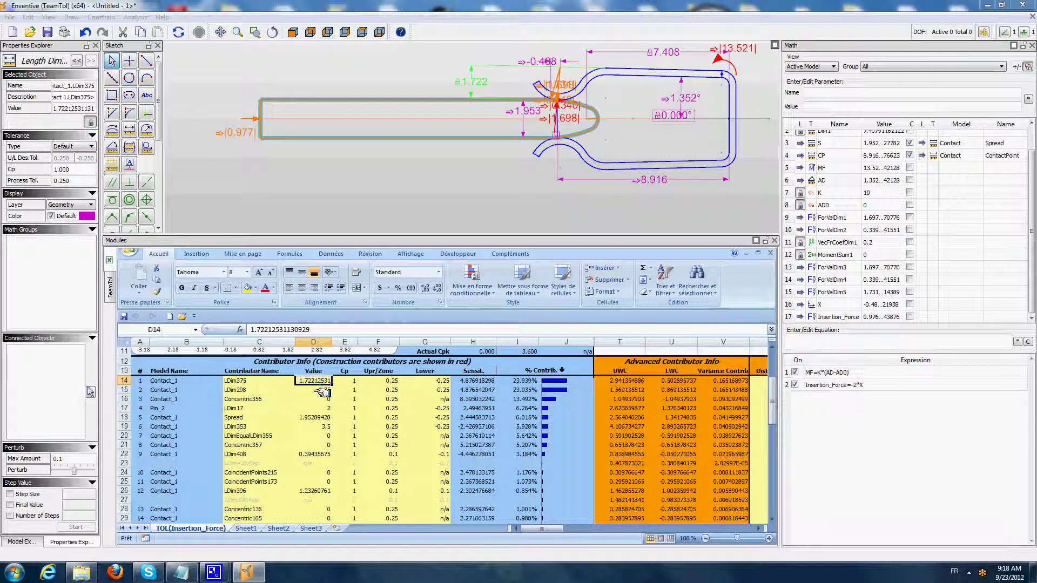
{"action": "left_click", "coordinate": [323, 390]}
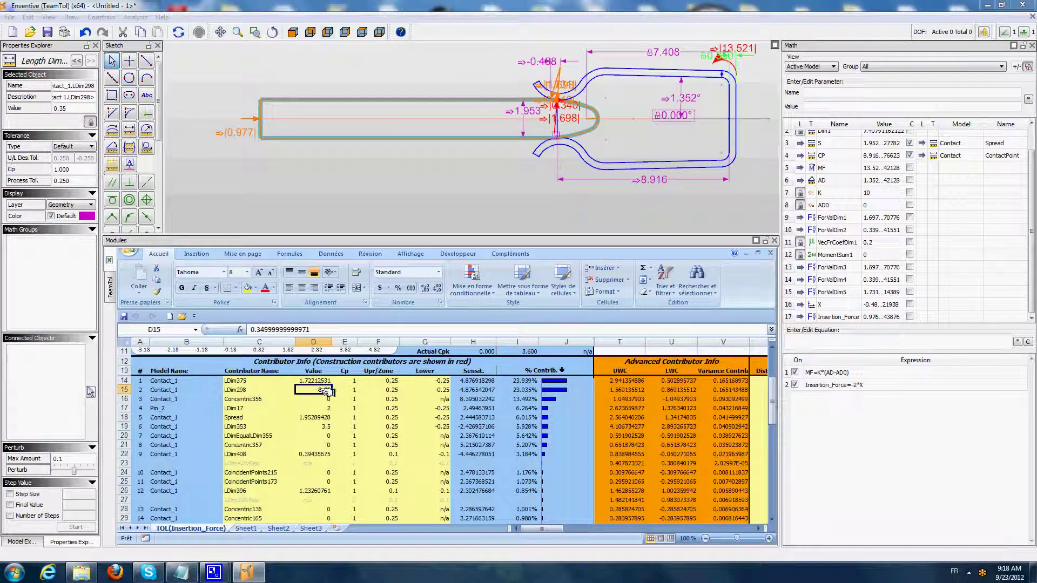
{"action": "left_click", "coordinate": [323, 381]}
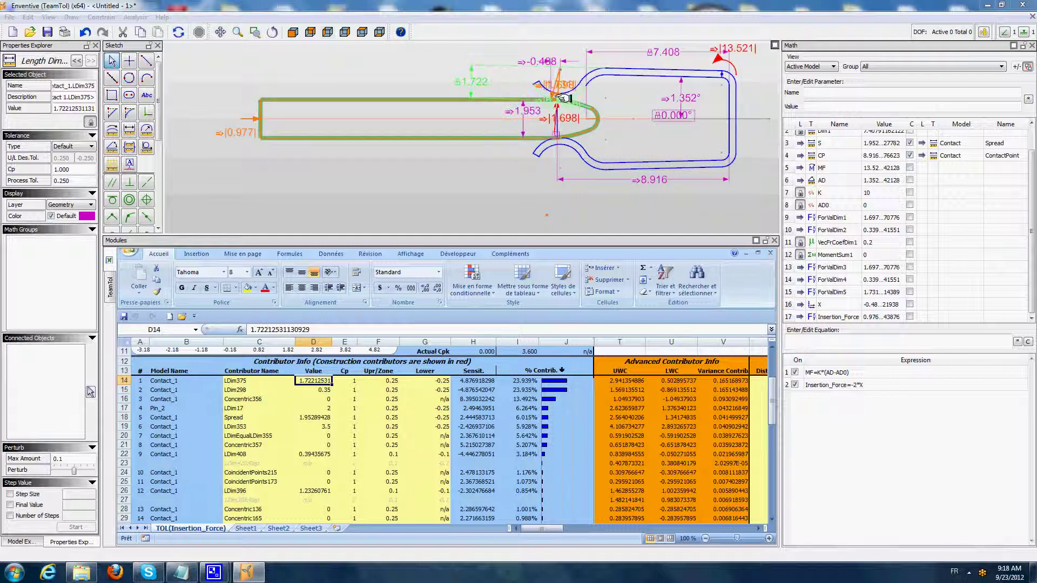
{"action": "left_click", "coordinate": [319, 390]}
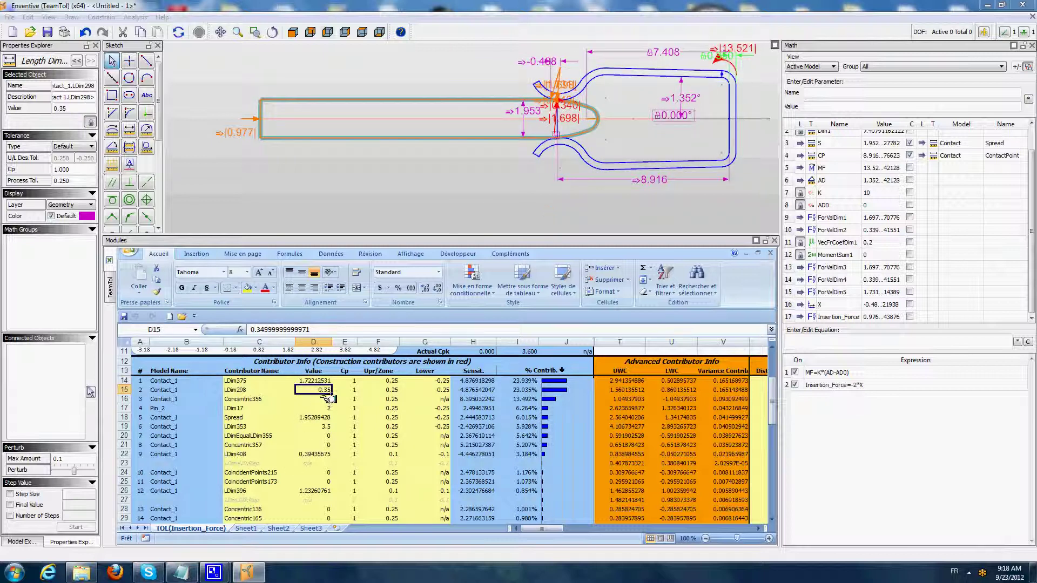
{"action": "left_click", "coordinate": [325, 416]}
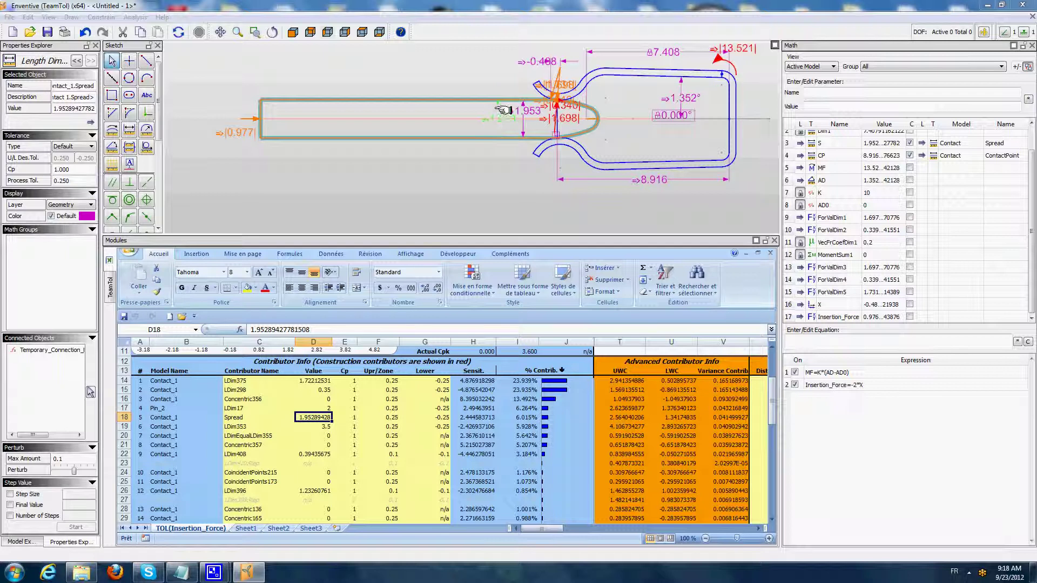
{"action": "left_click", "coordinate": [321, 427]}
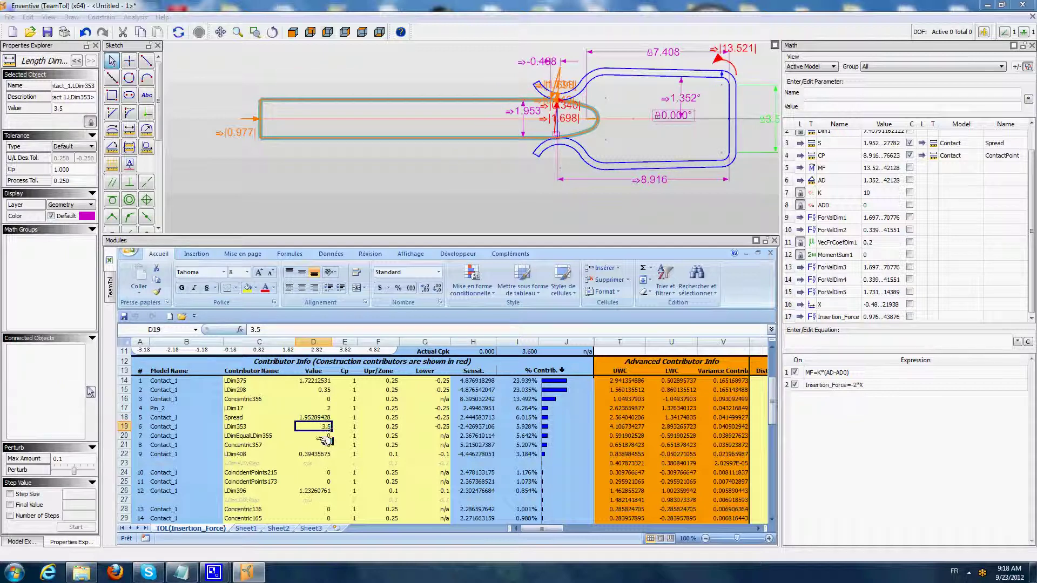
{"action": "left_click", "coordinate": [324, 436]}
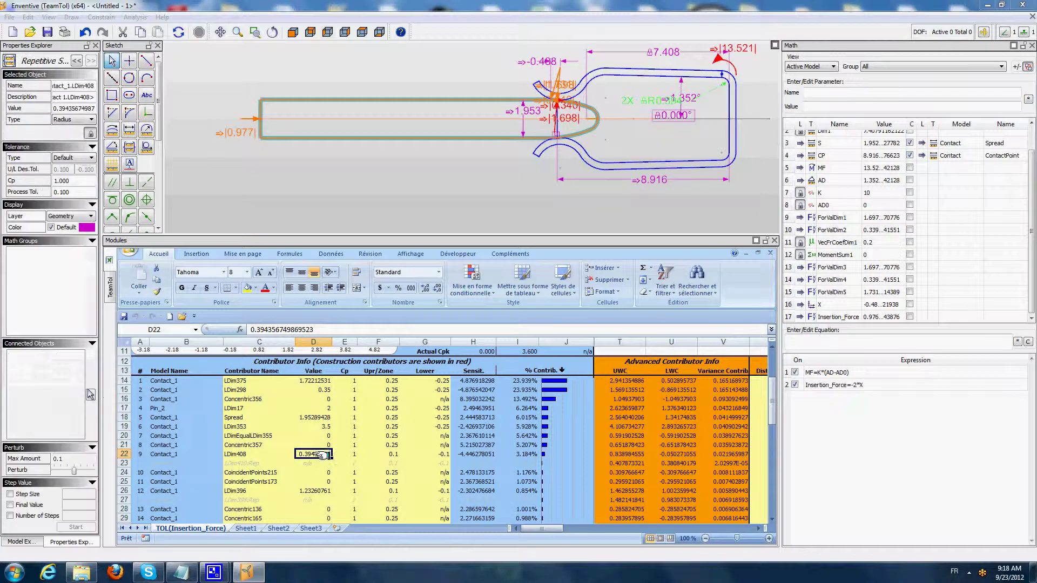
Examine the assembly-level contributors in the tolerance report, including the K and AD0 variables.
{"action": "scroll", "coordinate": [319, 457], "scroll_direction": "down", "scroll_amount": 7}
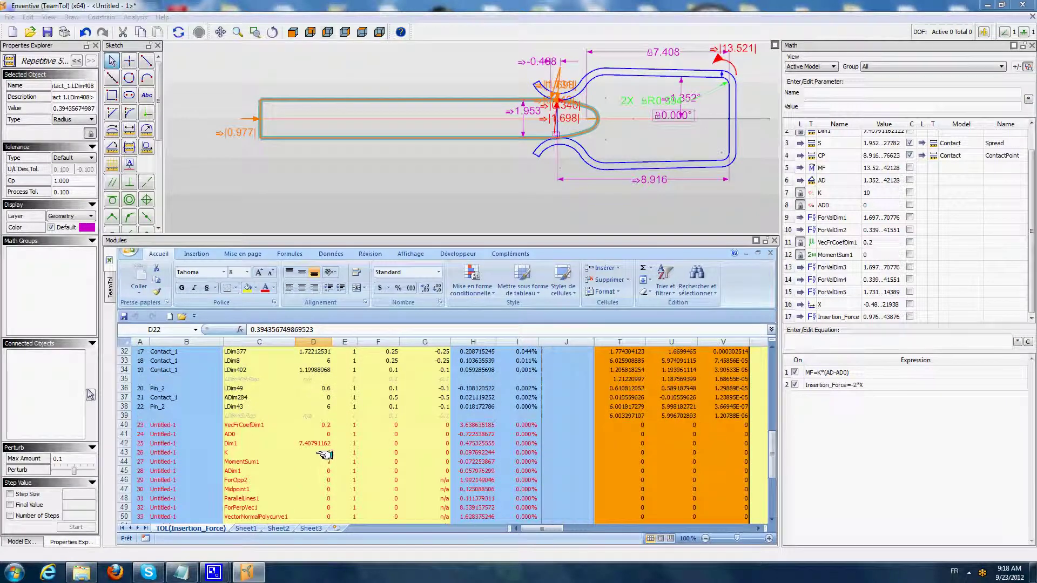
{"action": "left_click", "coordinate": [321, 454]}
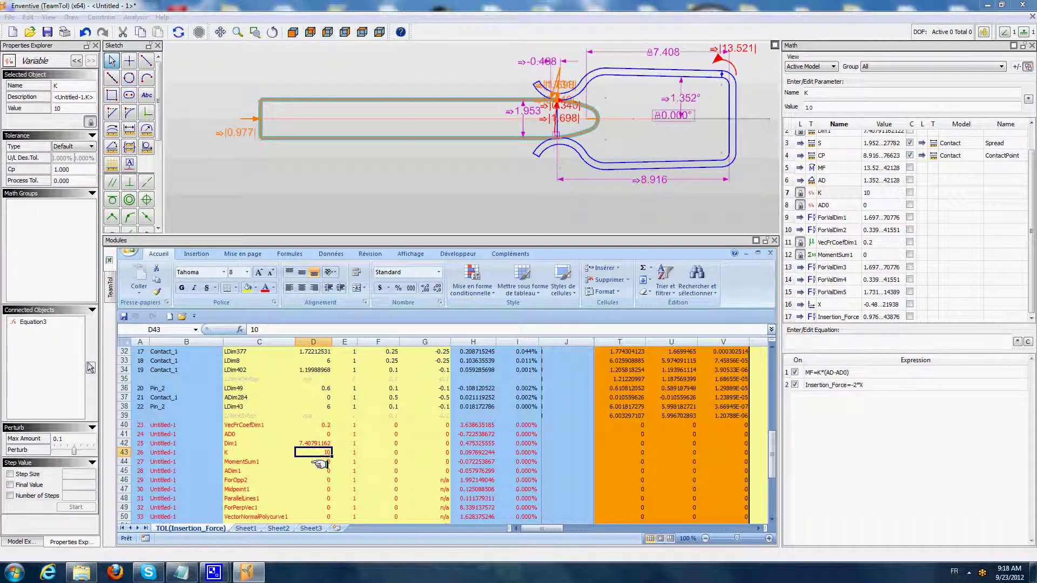
{"action": "left_click", "coordinate": [323, 433]}
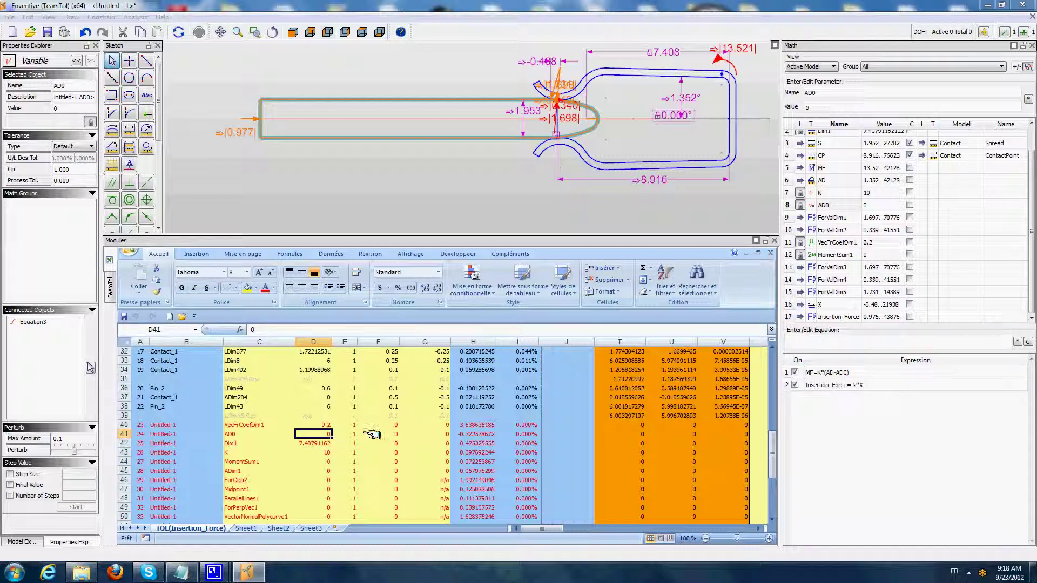
{"action": "left_click", "coordinate": [430, 172]}
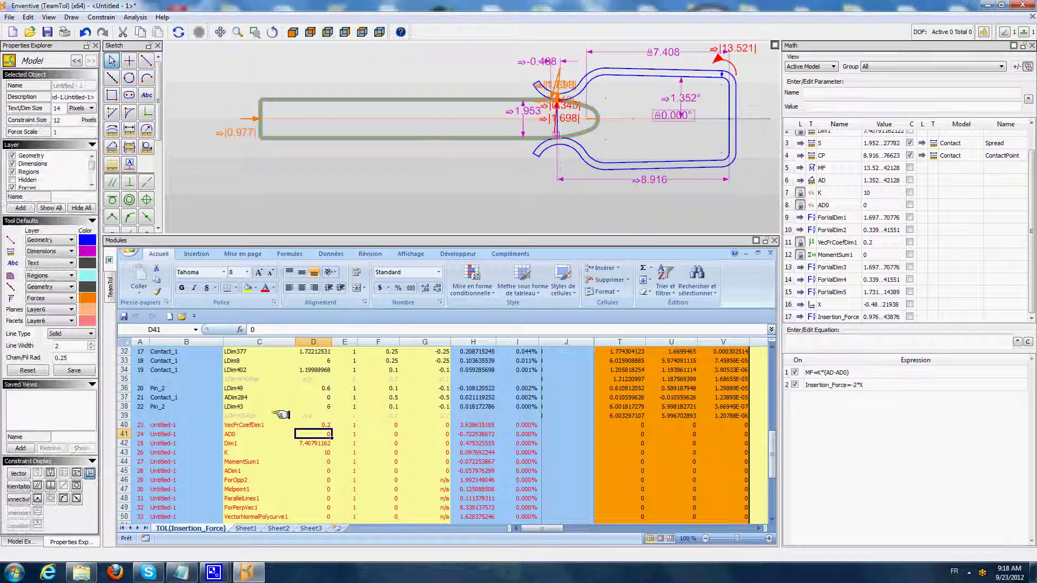
Switch to the empty Sheet1 and set the distance between the contact's back wall and the pin's nose to 6.
{"action": "left_click", "coordinate": [245, 529]}
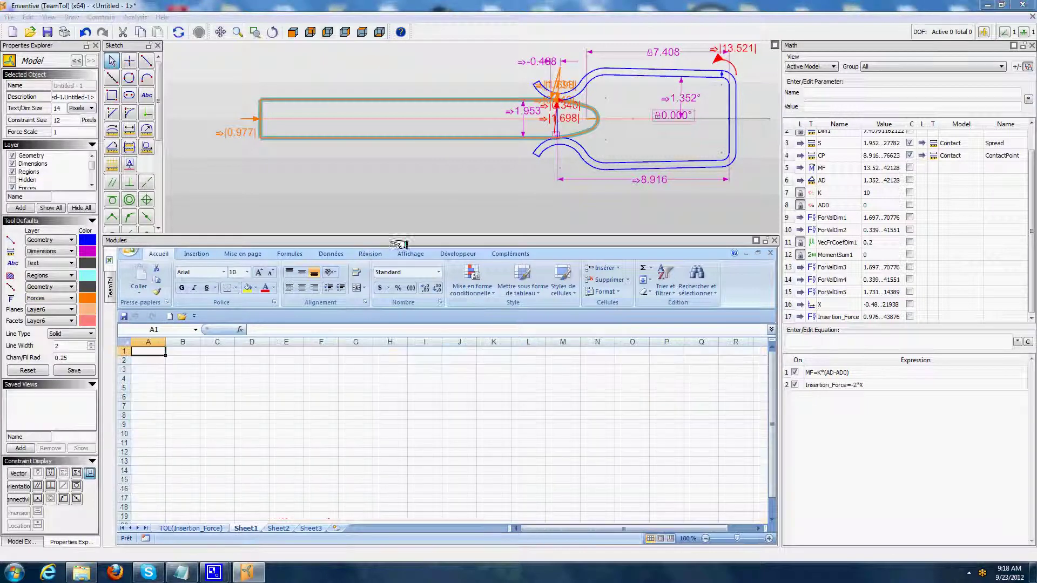
{"action": "left_click", "coordinate": [658, 58]}
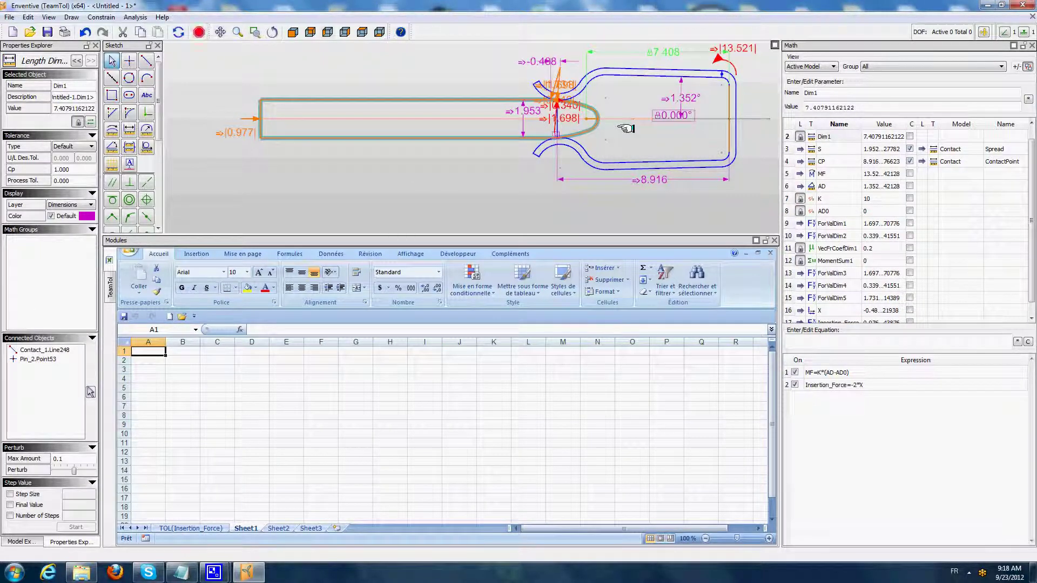
{"action": "scroll", "coordinate": [626, 129], "scroll_direction": "down", "scroll_amount": 9}
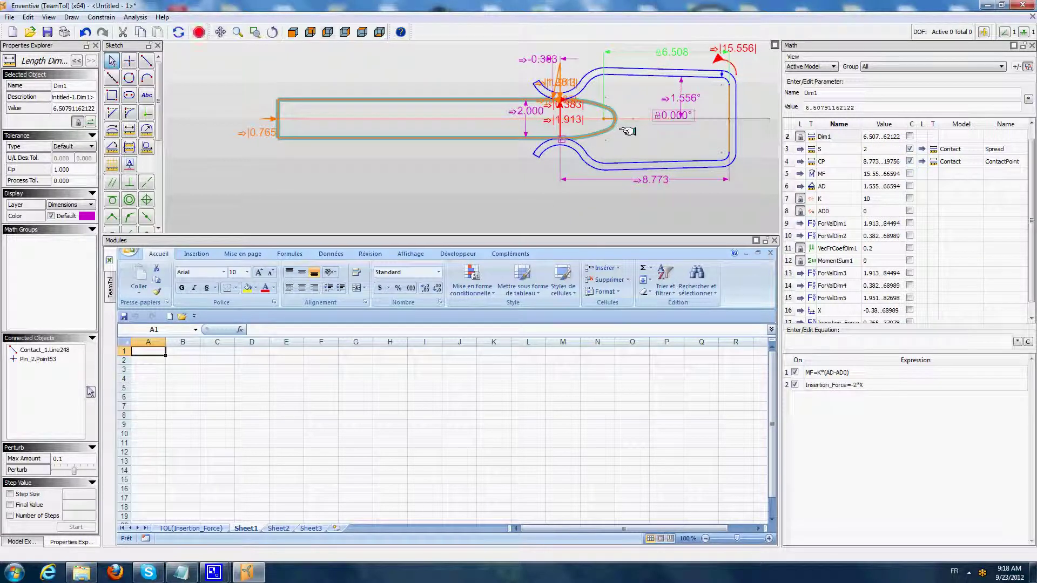
{"action": "scroll", "coordinate": [626, 131], "scroll_direction": "down", "scroll_amount": 4}
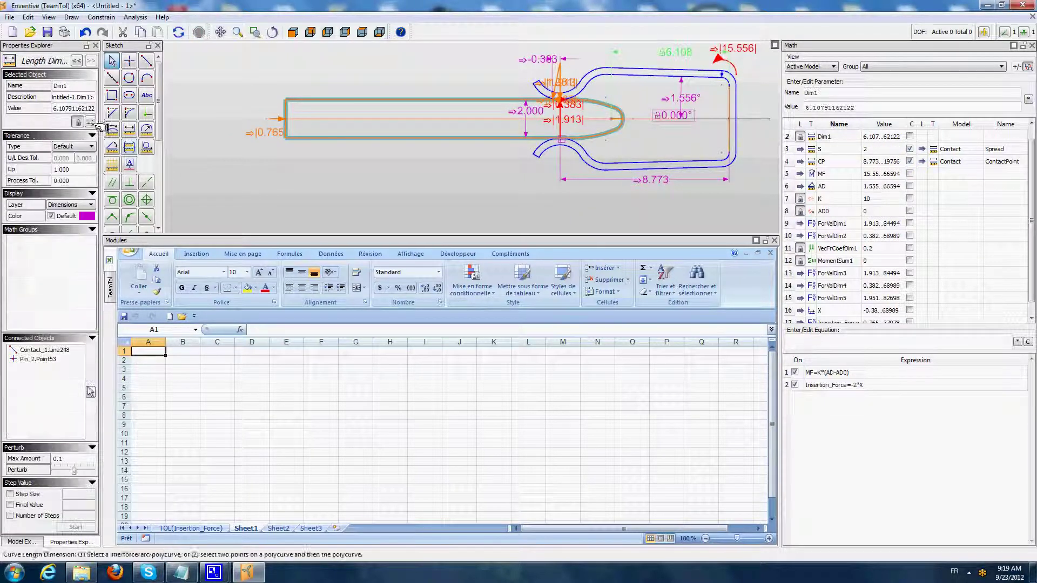
{"action": "left_click_drag", "start_coordinate": [94, 109], "coordinate": [4, 103]}
{"action": "type", "text": "6"}
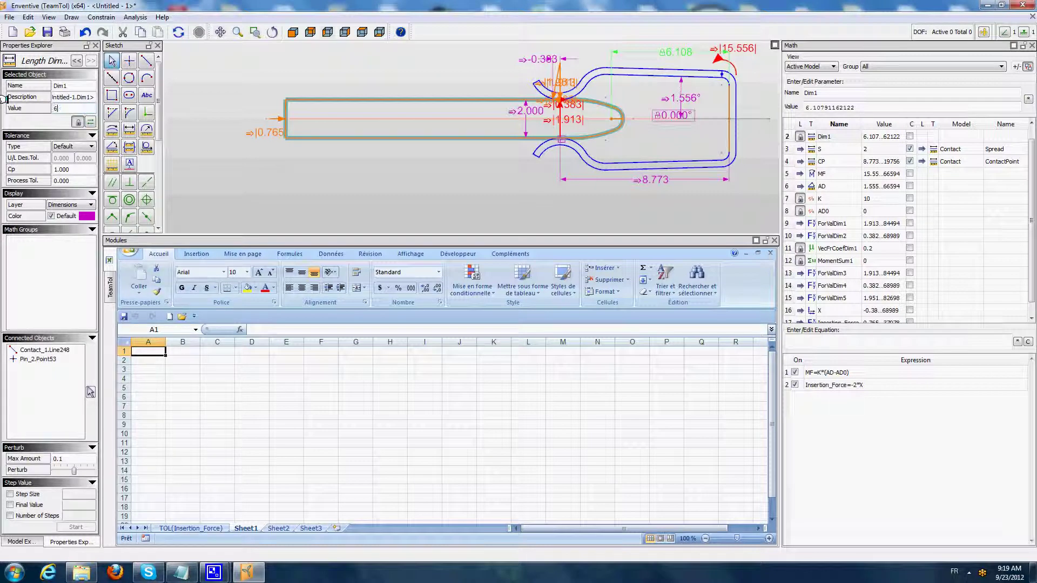
{"action": "left_click", "coordinate": [411, 180]}
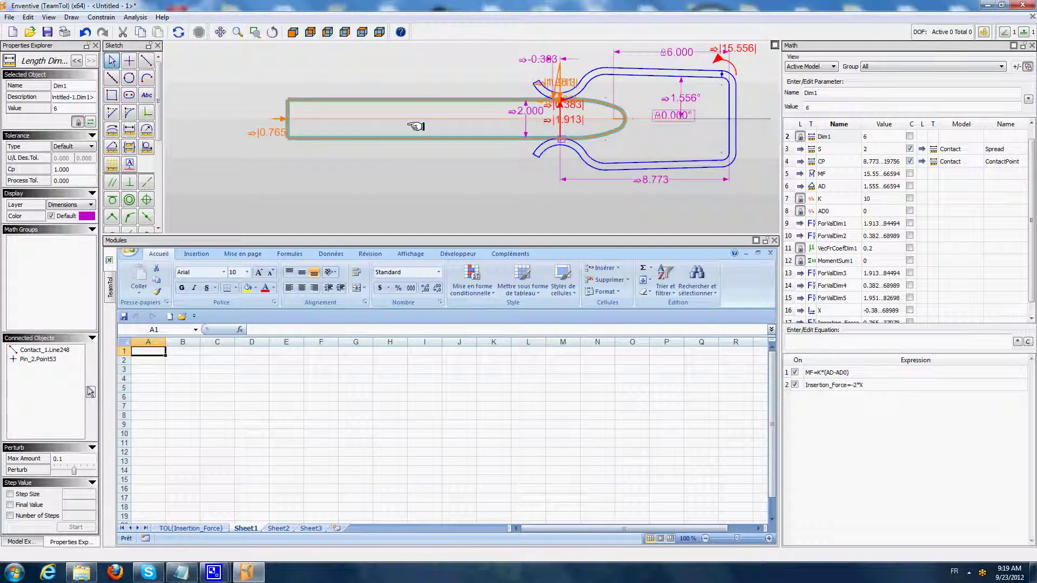
Rename the 6.000 length dimension between the contact's back wall and the pin's nose to D.
{"action": "left_click_drag", "start_coordinate": [497, 201], "coordinate": [473, 209]}
{"action": "left_click", "coordinate": [646, 59]}
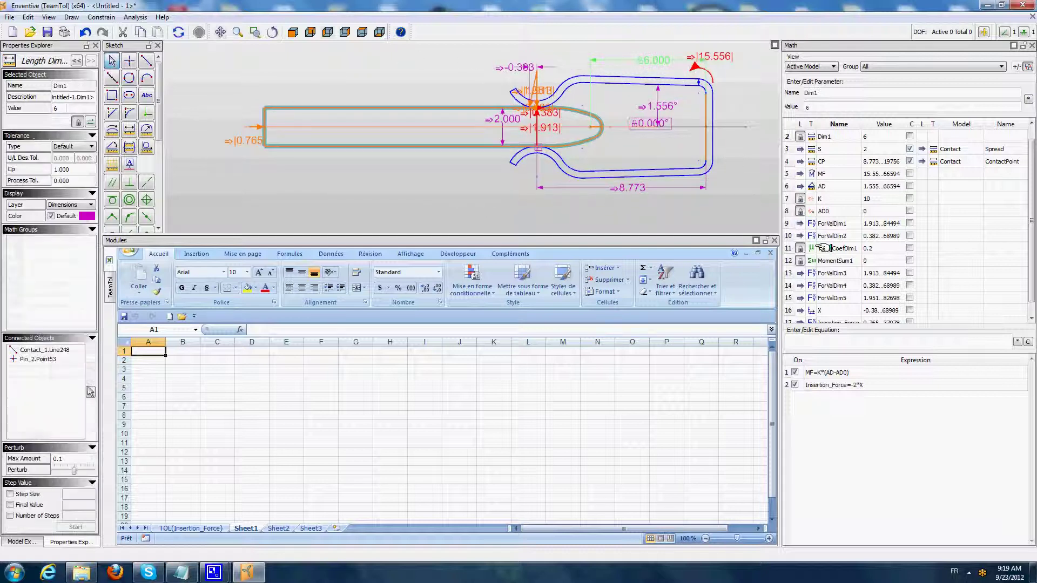
{"action": "left_click", "coordinate": [829, 137]}
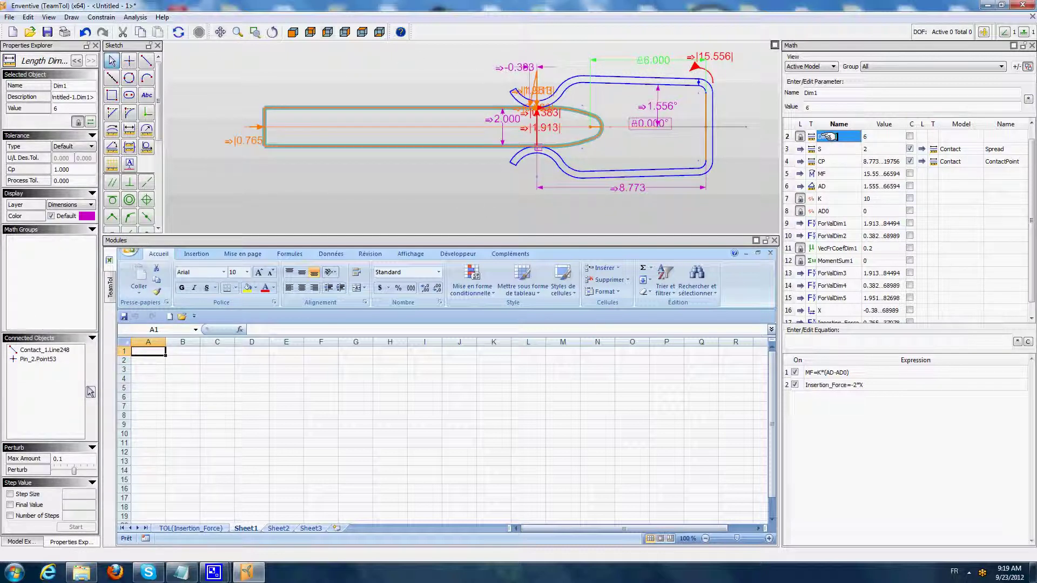
{"action": "type", "text": "D"}
{"action": "key", "text": "Return"}
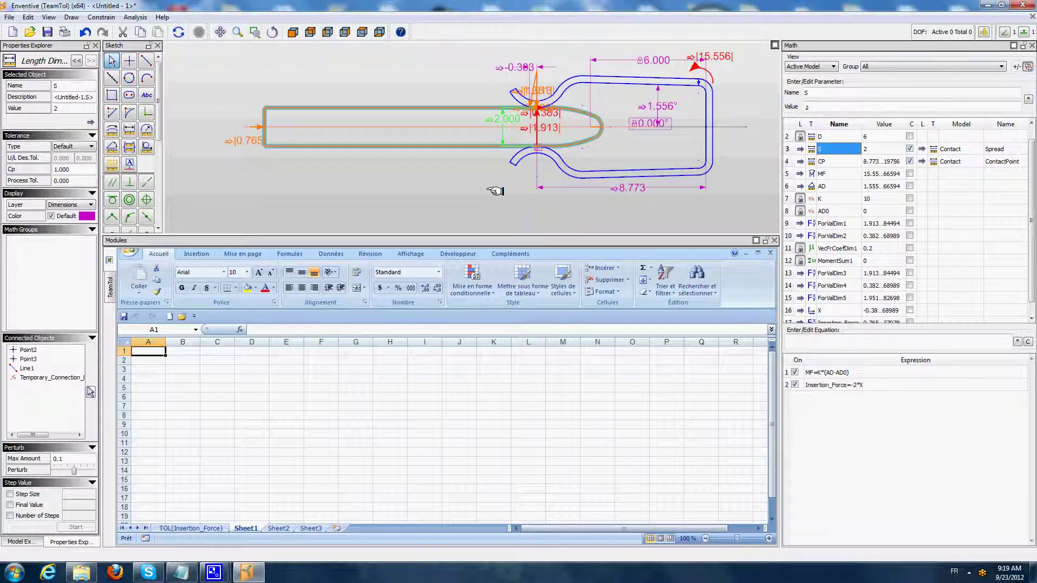
{"action": "left_click", "coordinate": [493, 191]}
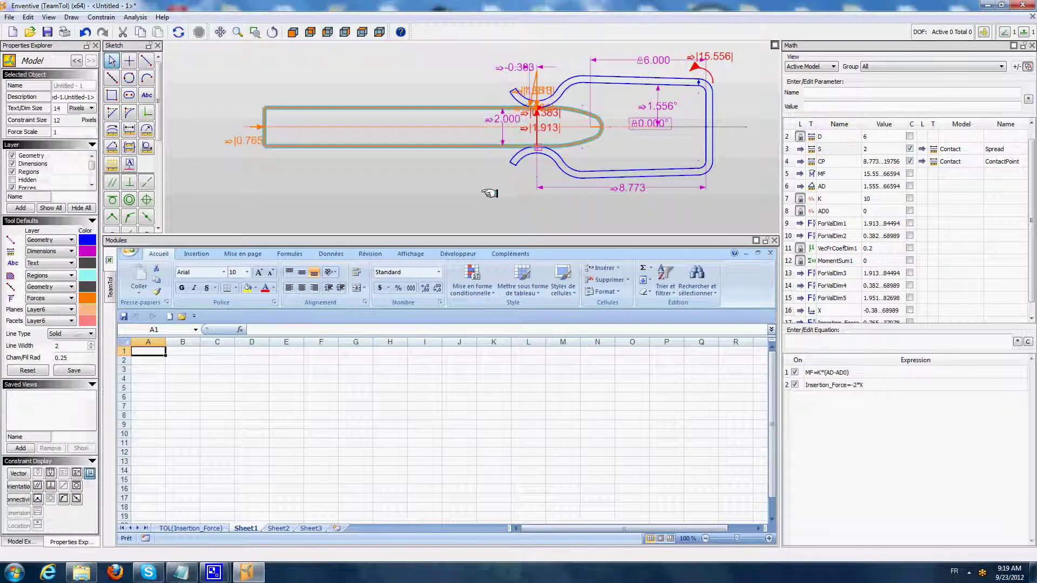
Create a new math group named Curve.
{"action": "left_click", "coordinate": [884, 63]}
{"action": "left_click", "coordinate": [883, 80]}
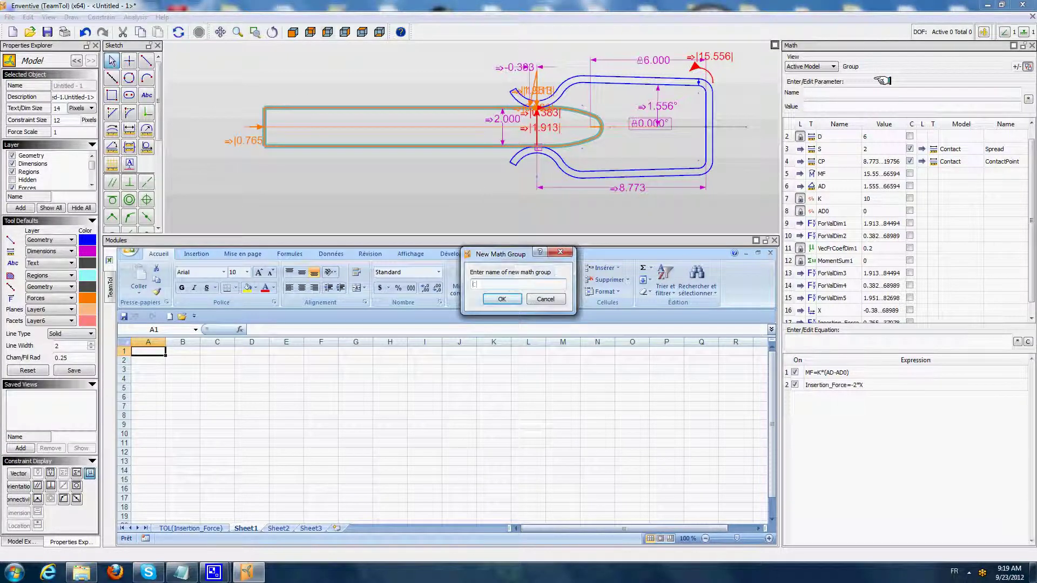
{"action": "key", "text": "Escape"}
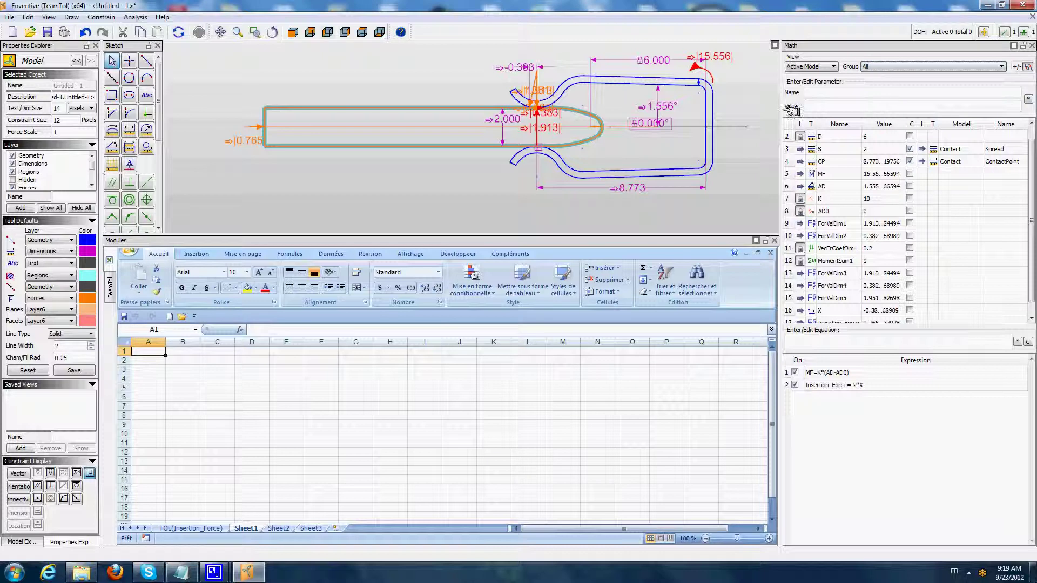
Add the D dimension and the Insertion_Force dimension at the pin's rear end to the Curve math group.
{"action": "left_click", "coordinate": [650, 57]}
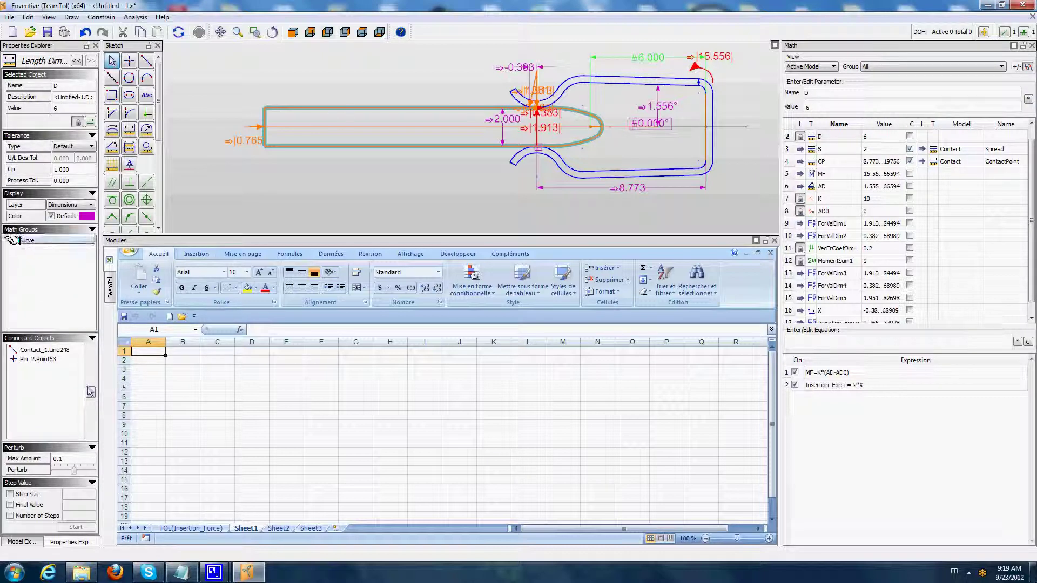
{"action": "left_click", "coordinate": [246, 156]}
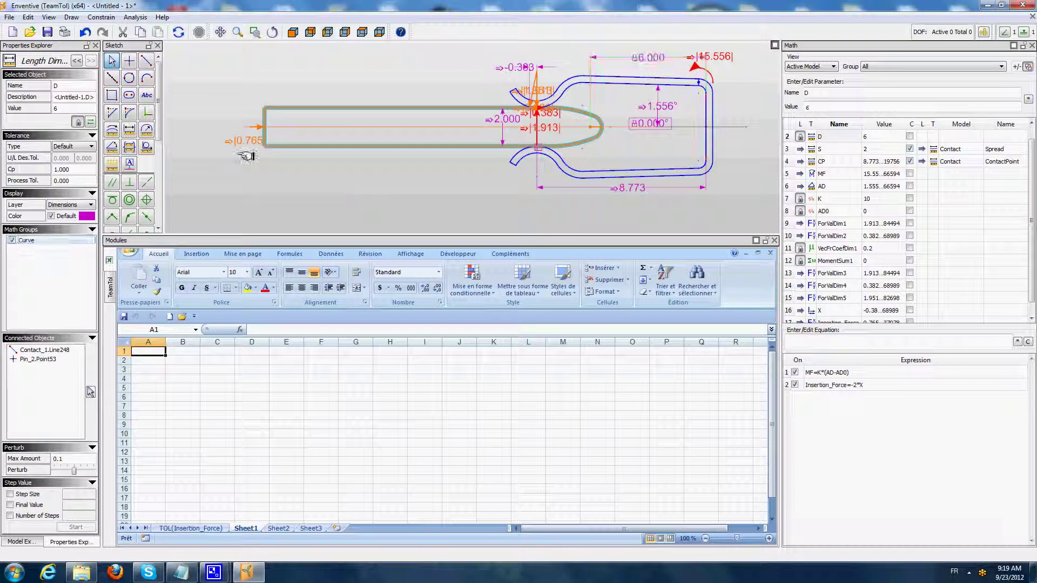
{"action": "left_click", "coordinate": [244, 142]}
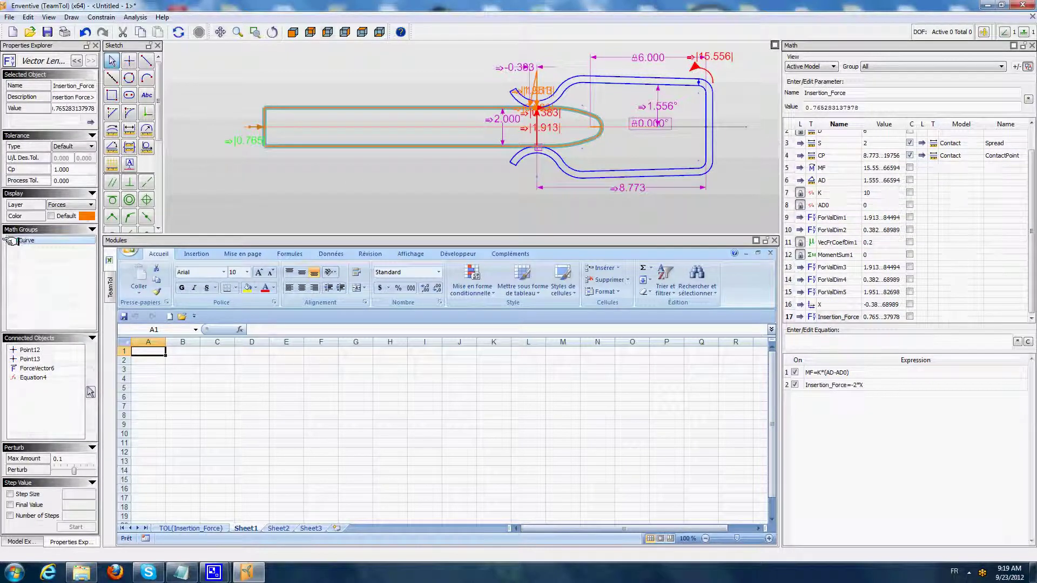
{"action": "left_click", "coordinate": [296, 180]}
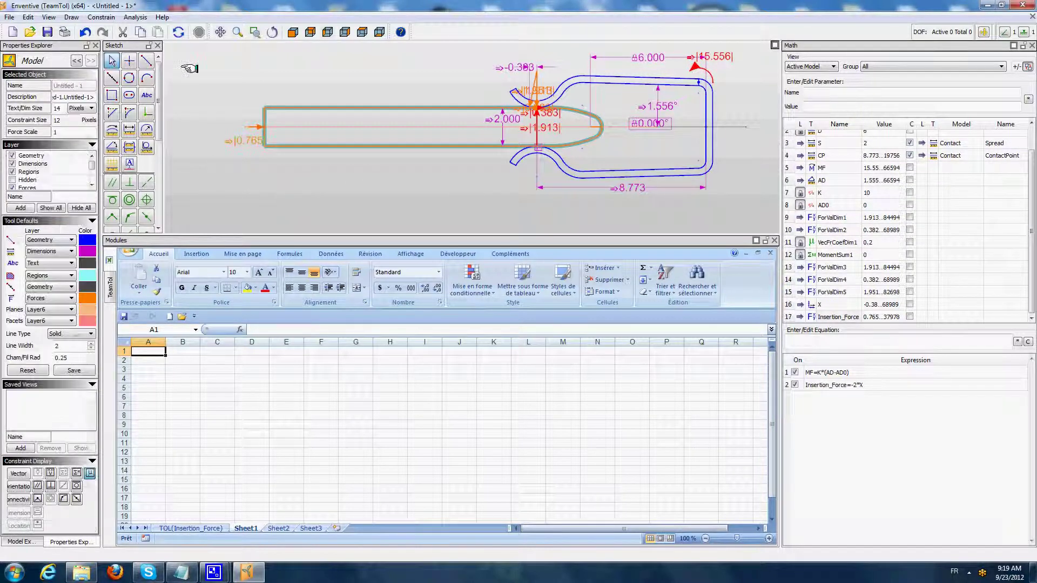
Start a Tolerance-In-Motion recording of Curve on a new sheet, with contributor nominals and the analyzed Nominal, UWC and +3 Sigma values.
{"action": "left_click", "coordinate": [142, 18]}
{"action": "left_click", "coordinate": [162, 75]}
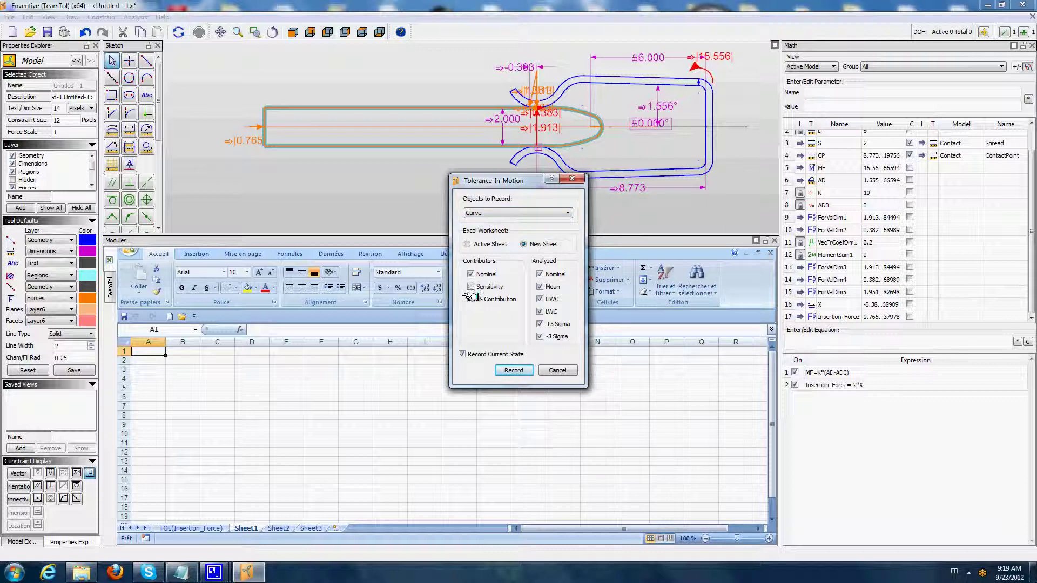
{"action": "left_click", "coordinate": [540, 286]}
{"action": "left_click", "coordinate": [540, 336]}
{"action": "left_click", "coordinate": [520, 371]}
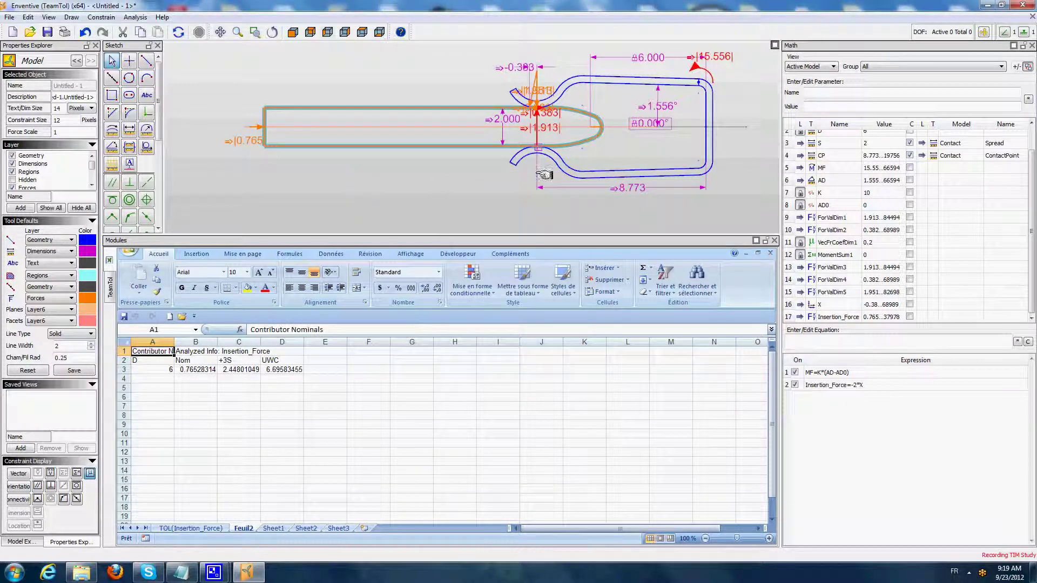
Step the D dimension to a final value of 9 with a step size of 0.2.
{"action": "left_click", "coordinate": [647, 59]}
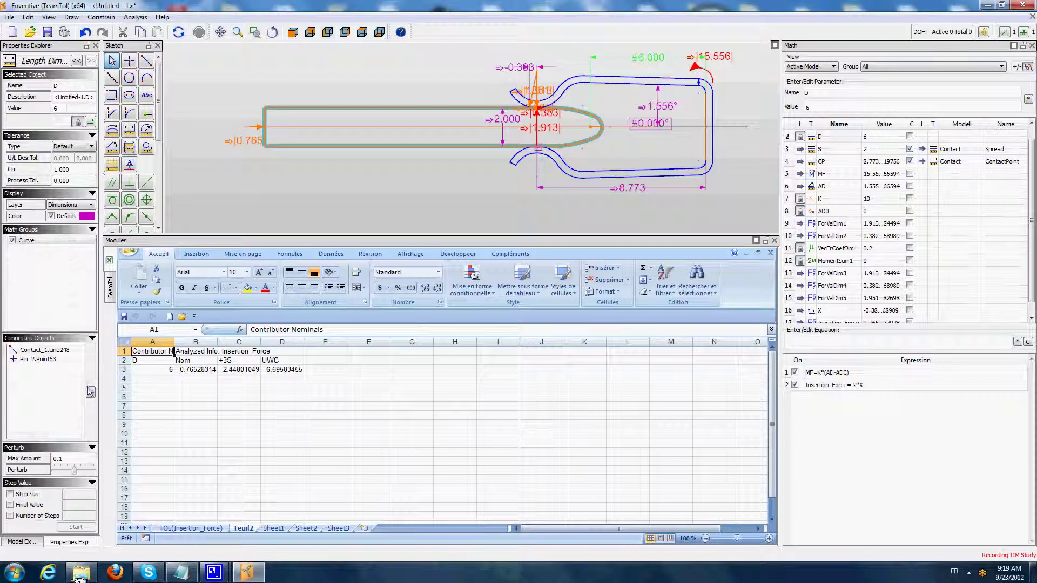
{"action": "left_click", "coordinate": [10, 505]}
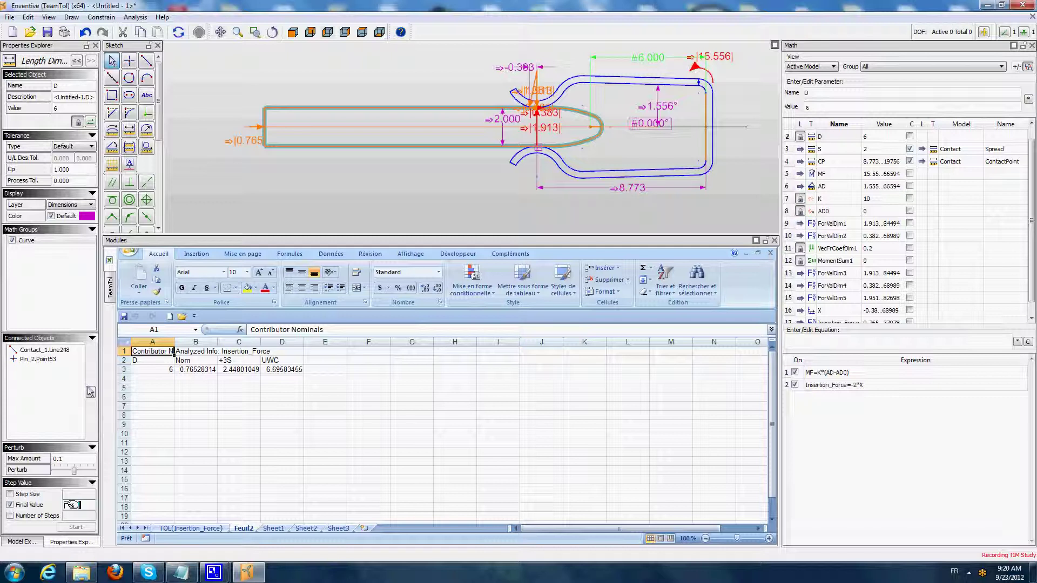
{"action": "left_click", "coordinate": [72, 504]}
{"action": "type", "text": "9"}
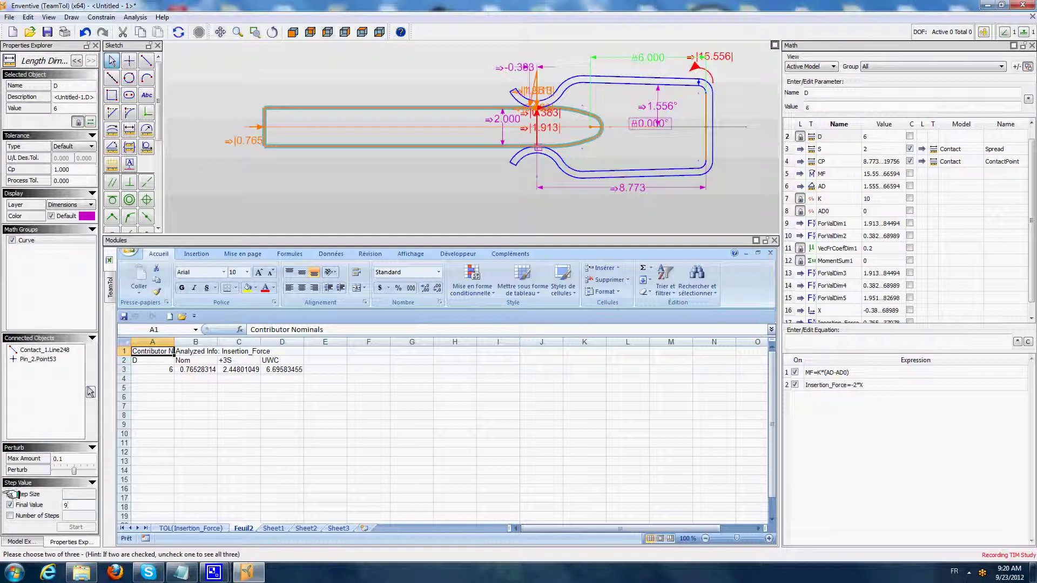
{"action": "left_click", "coordinate": [10, 494]}
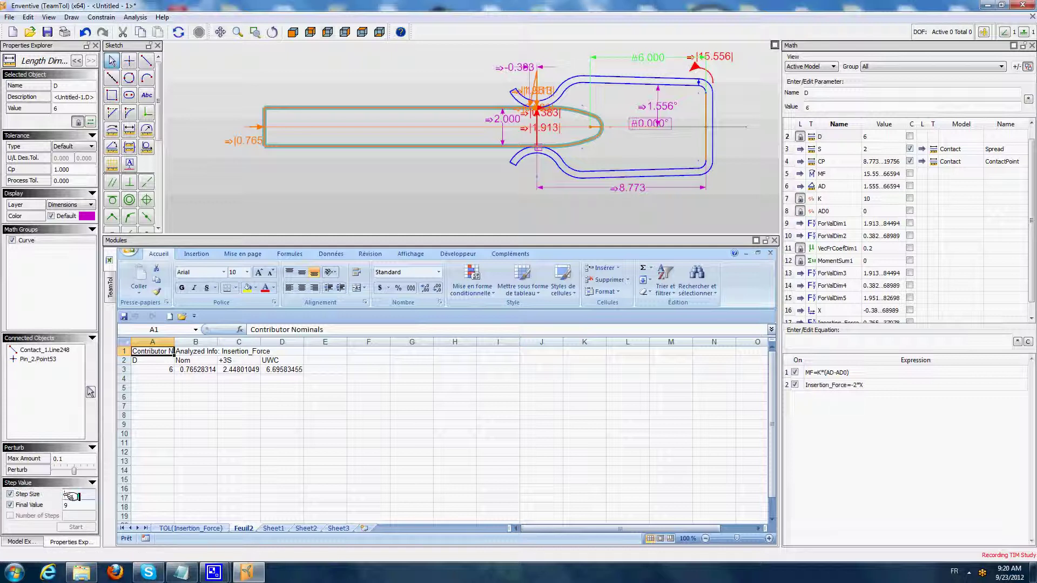
{"action": "left_click", "coordinate": [75, 526]}
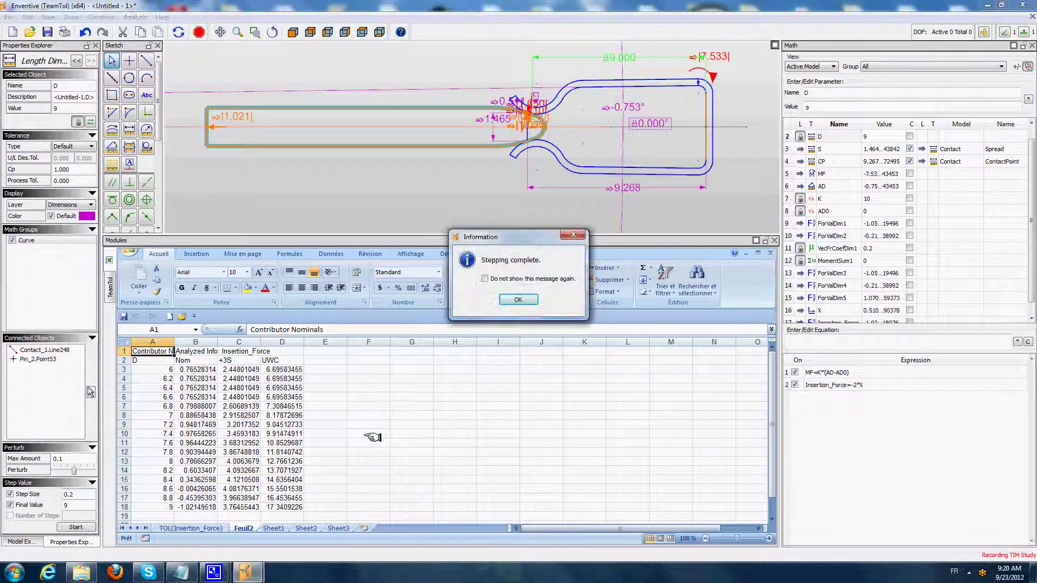
{"action": "left_click", "coordinate": [518, 299]}
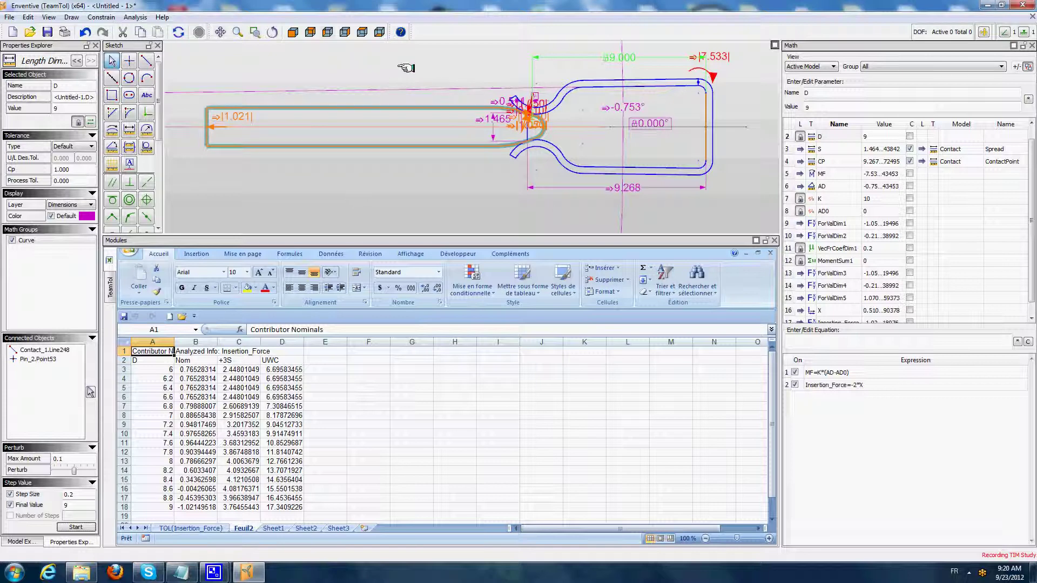
{"action": "left_click", "coordinate": [393, 98]}
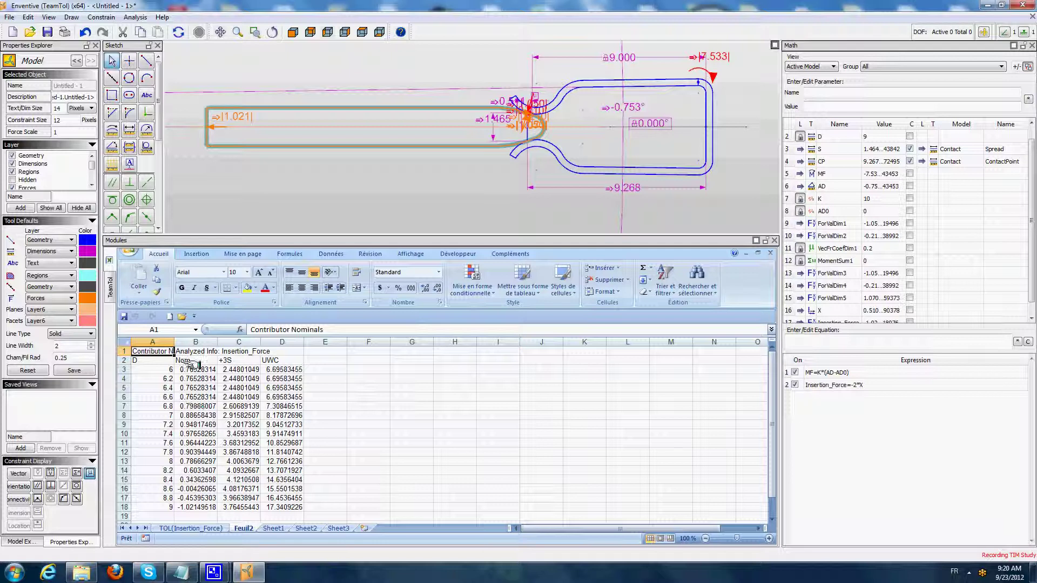
Insert a basic 2D line chart of the Nom, +3S and UWC columns from cells B2:D16.
{"action": "left_click_drag", "start_coordinate": [186, 361], "coordinate": [310, 484]}
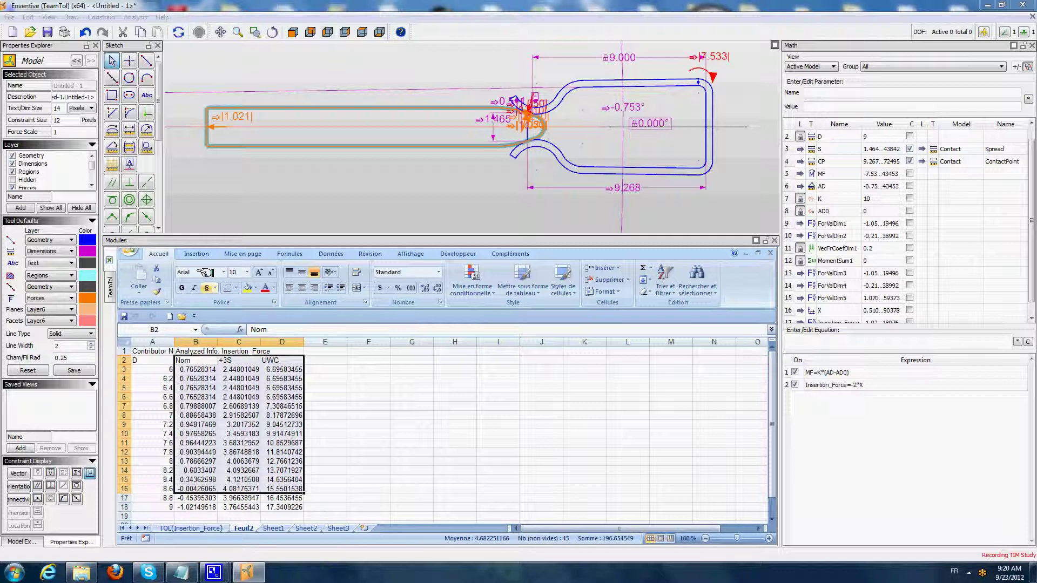
{"action": "left_click", "coordinate": [196, 254]}
{"action": "left_click", "coordinate": [331, 278]}
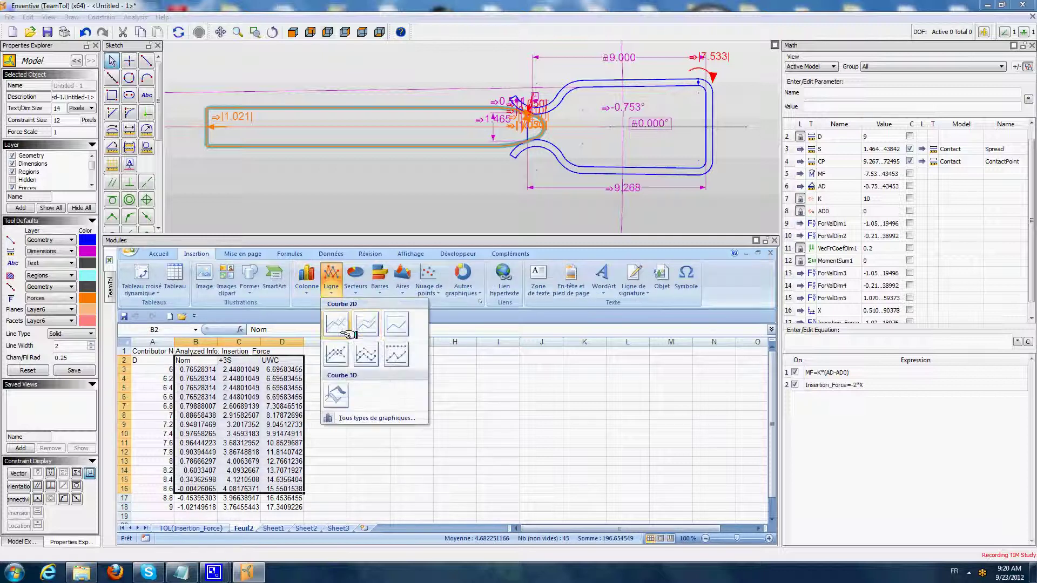
{"action": "left_click", "coordinate": [343, 330]}
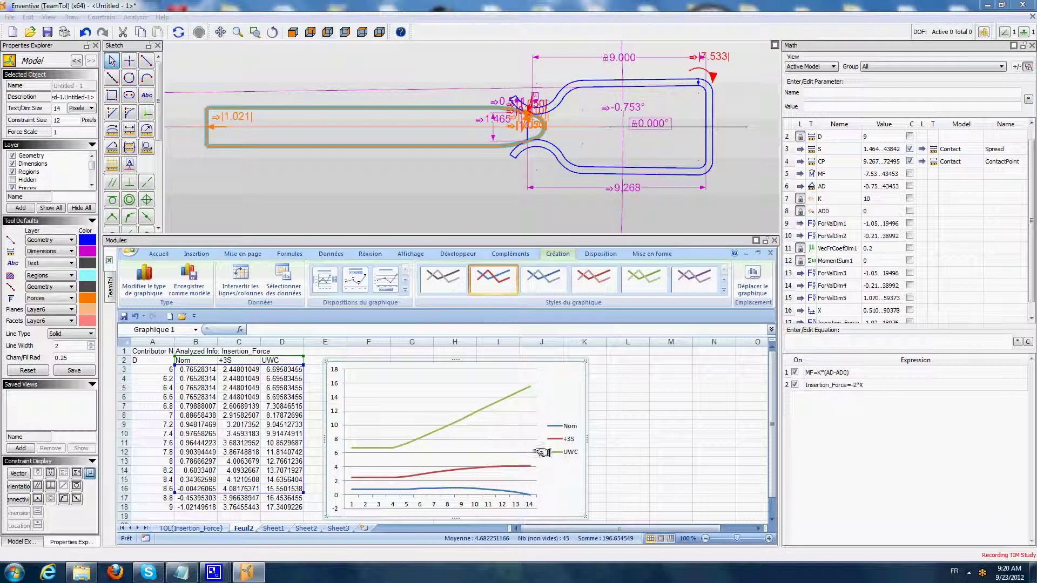
Set the chart's horizontal axis labels to the D column range A2:A16.
{"action": "right_click", "coordinate": [564, 373]}
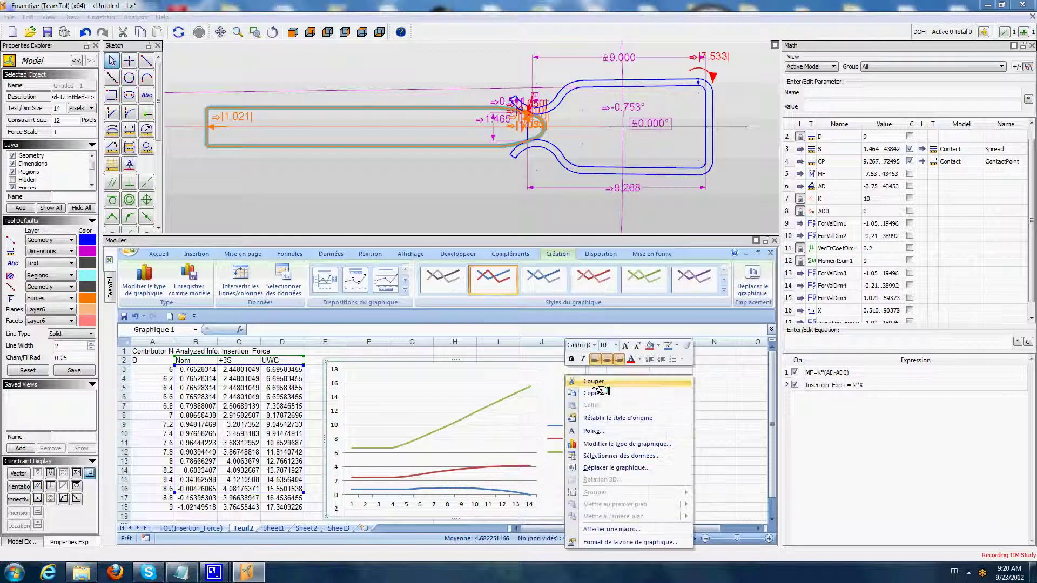
{"action": "left_click", "coordinate": [622, 456]}
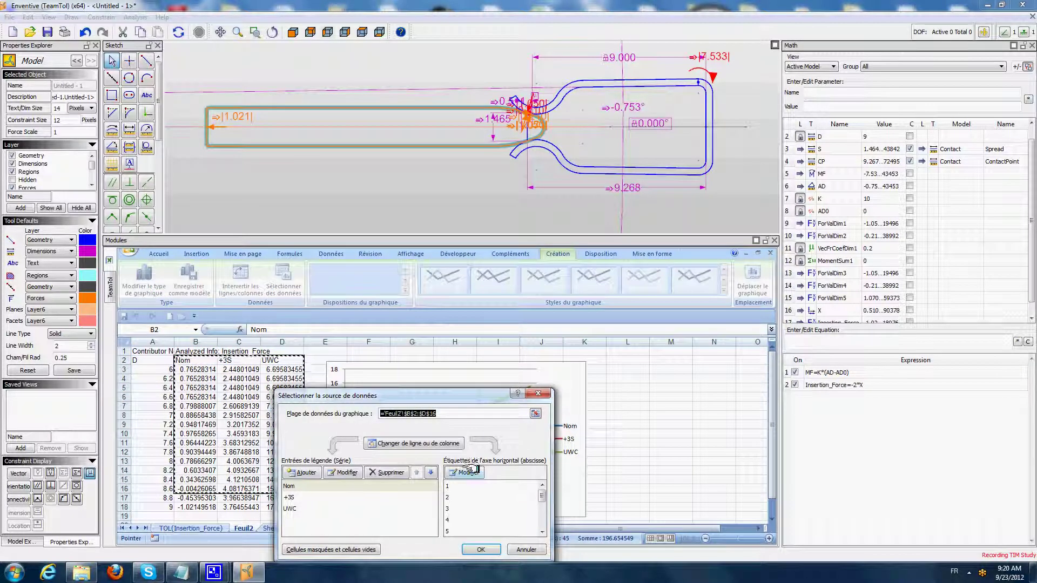
{"action": "left_click", "coordinate": [530, 491]}
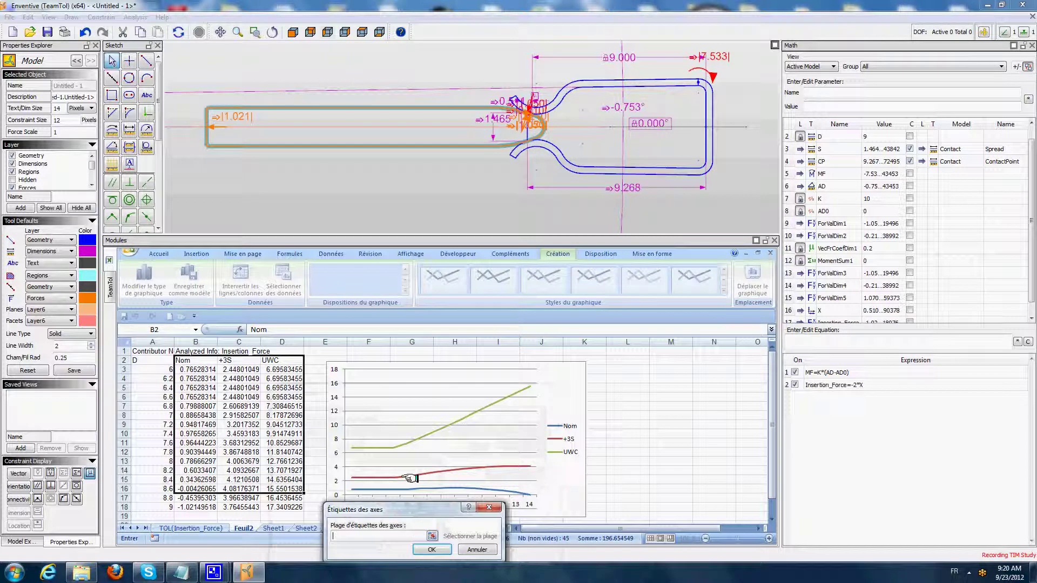
{"action": "left_click", "coordinate": [432, 536]}
{"action": "left_click_drag", "start_coordinate": [148, 359], "coordinate": [153, 489]}
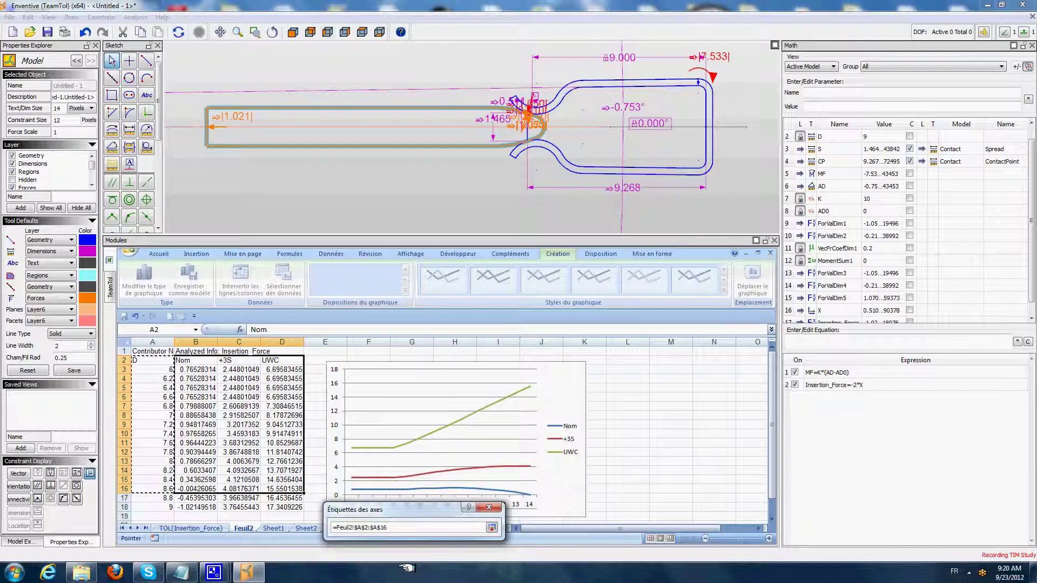
{"action": "left_click", "coordinate": [491, 528]}
{"action": "left_click", "coordinate": [446, 550]}
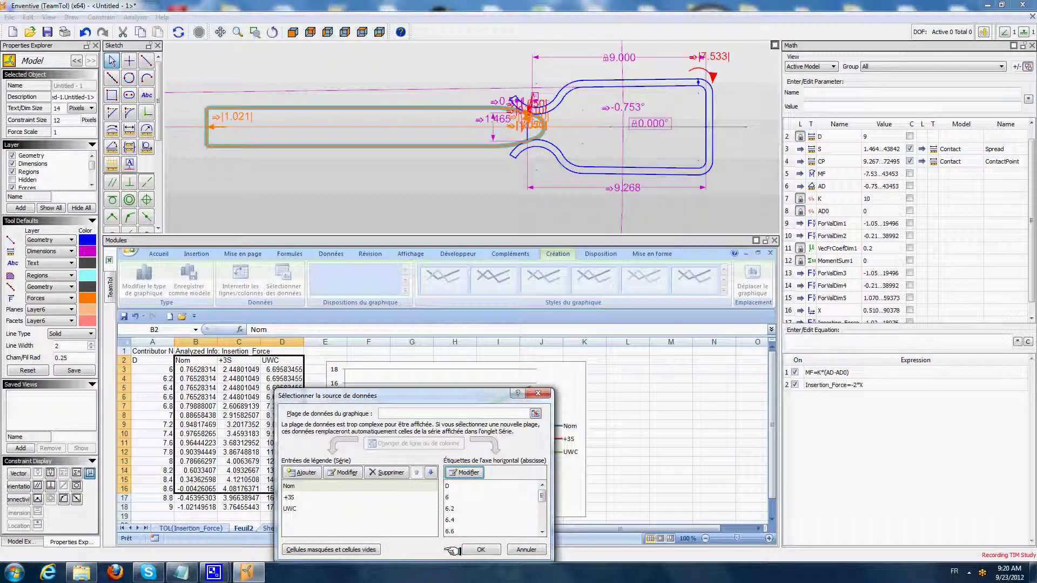
{"action": "left_click", "coordinate": [479, 549]}
{"action": "left_click", "coordinate": [626, 425]}
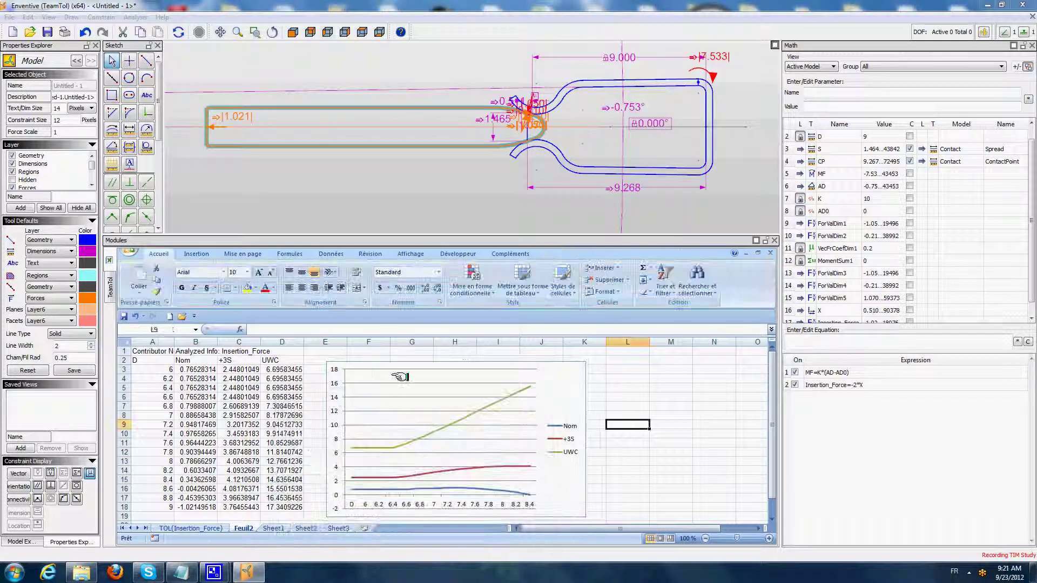
Enlarge the spreadsheet area and scale up the line chart to span roughly columns E to L.
{"action": "left_click_drag", "start_coordinate": [724, 236], "coordinate": [723, 155]}
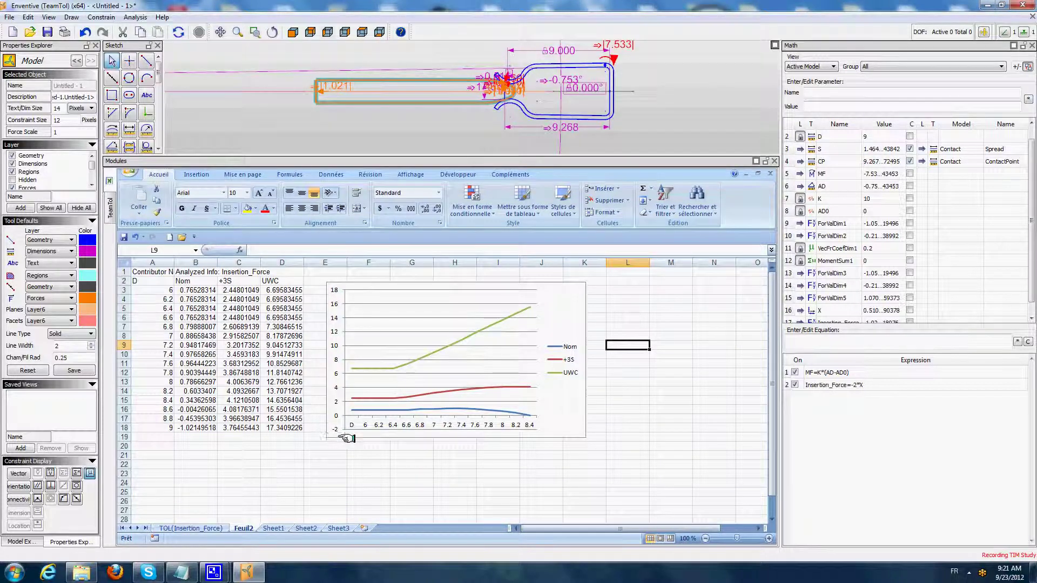
{"action": "left_click", "coordinate": [570, 429]}
{"action": "left_click_drag", "start_coordinate": [588, 436], "coordinate": [664, 489]}
{"action": "left_click", "coordinate": [702, 448]}
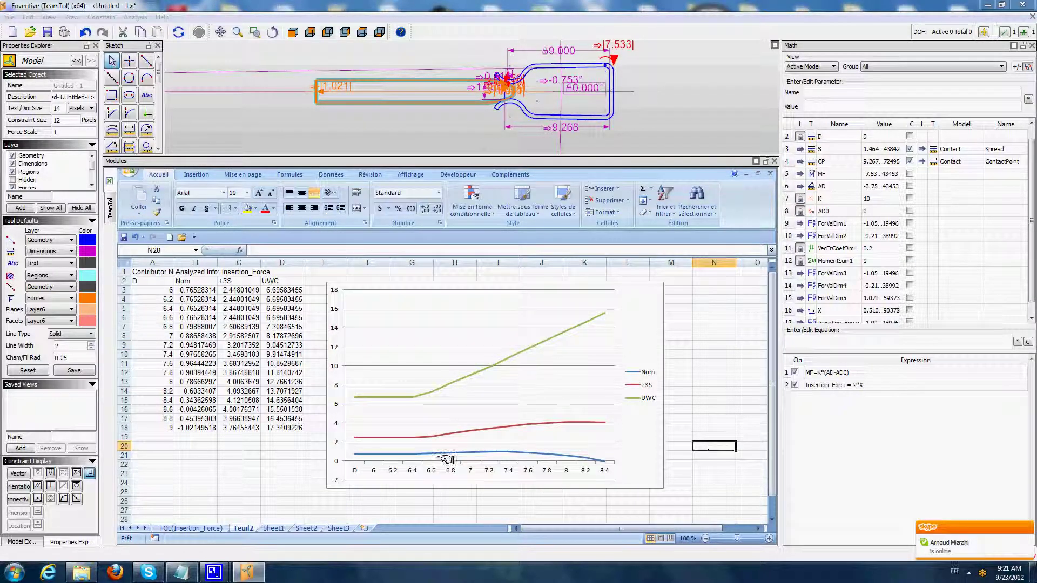